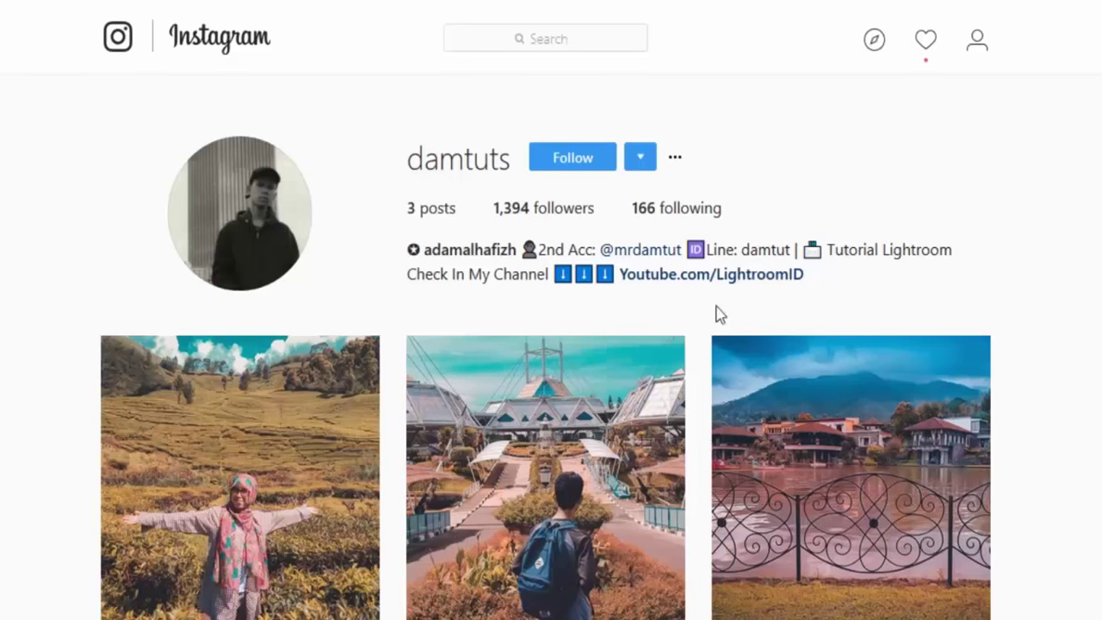
- Follow the Lightroom tutorial creator from their Instagram profile page
{"action": "left_click", "coordinate": [564, 156]}
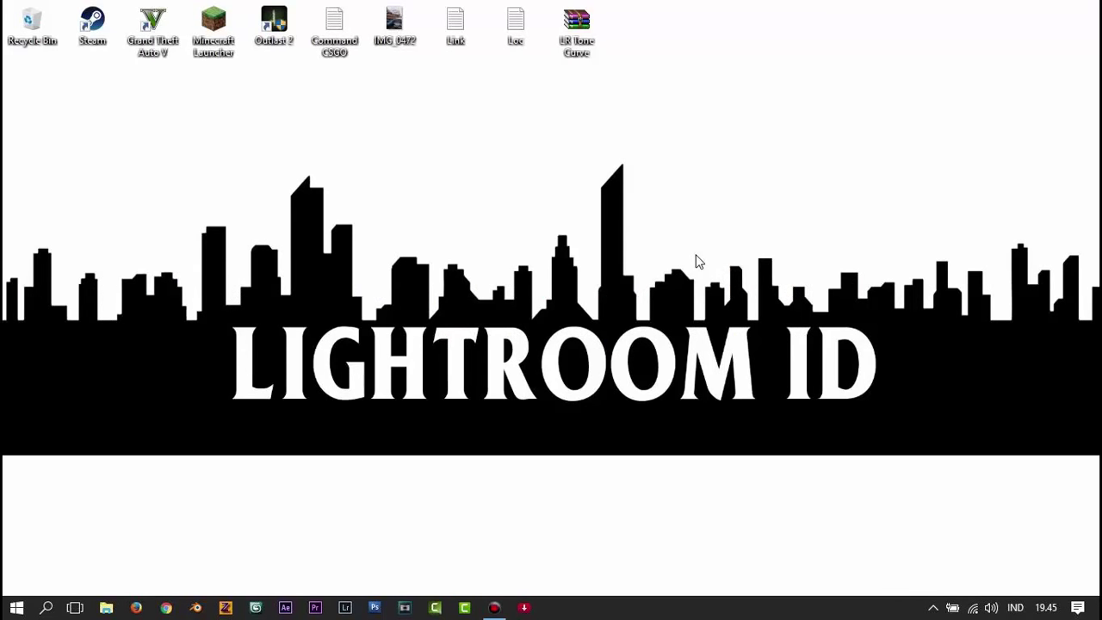
- Copy the MediaFire download URL from Link.txt, then minimize Notepad
{"action": "double_click", "coordinate": [465, 36]}
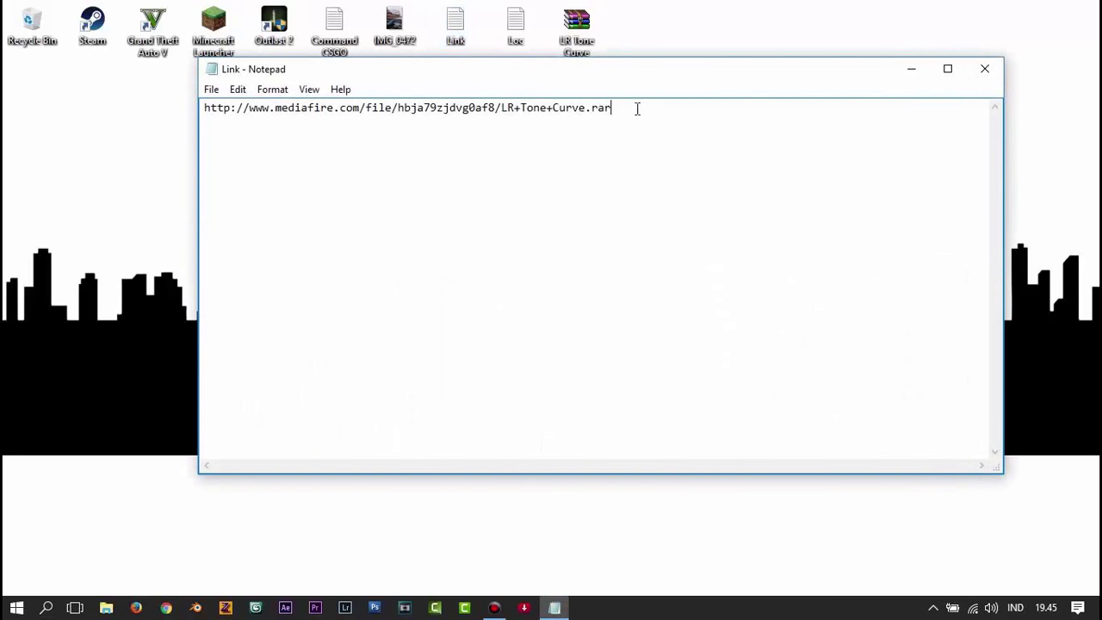
{"action": "left_click_drag", "start_coordinate": [637, 109], "coordinate": [201, 103]}
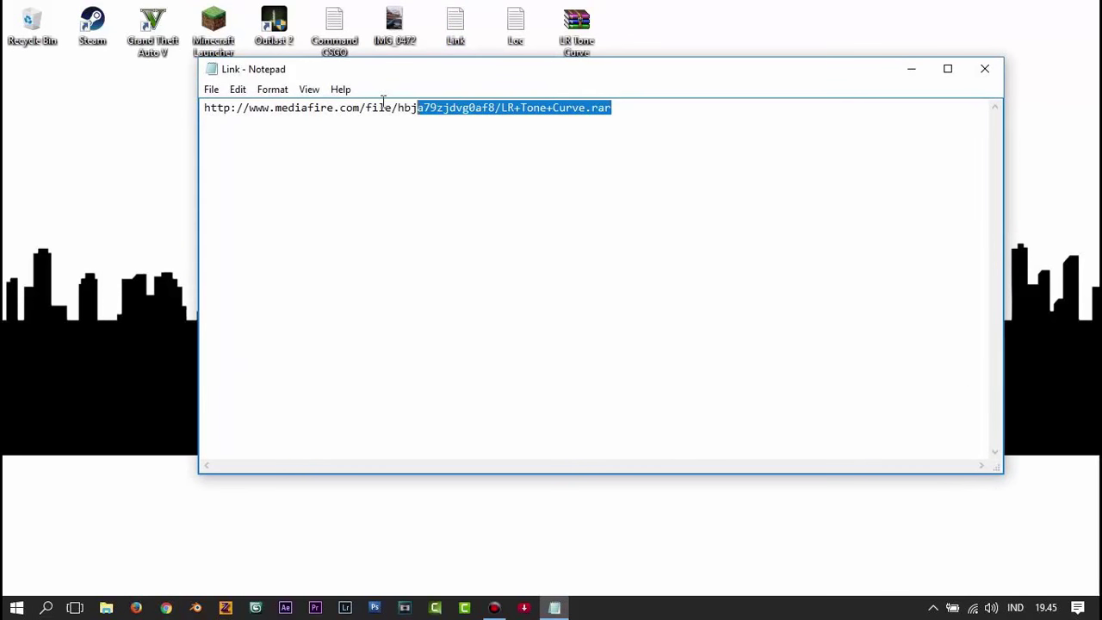
{"action": "right_click", "coordinate": [219, 102]}
{"action": "left_click", "coordinate": [255, 155]}
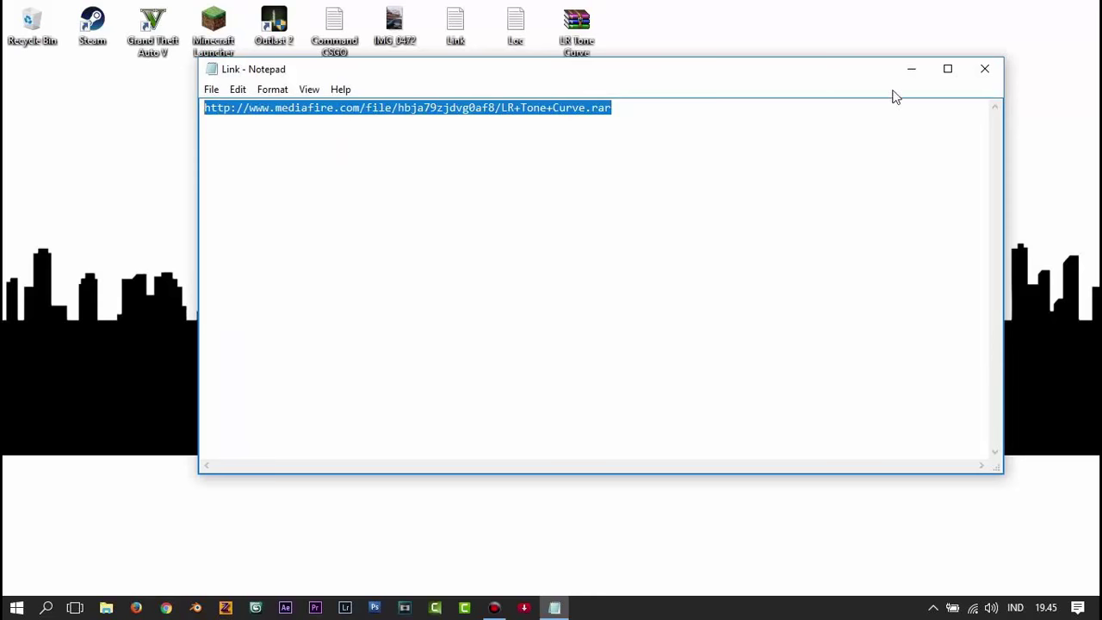
{"action": "left_click", "coordinate": [913, 69]}
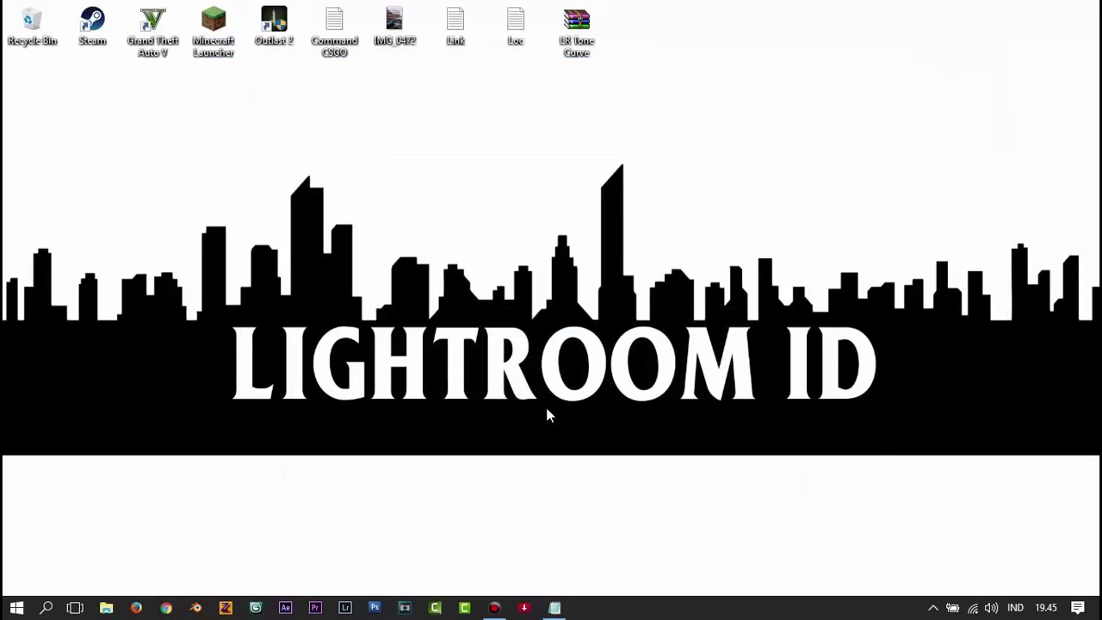
- Load the copied MediaFire link for LR Tone Curve.rar in Firefox
{"action": "left_click", "coordinate": [138, 607]}
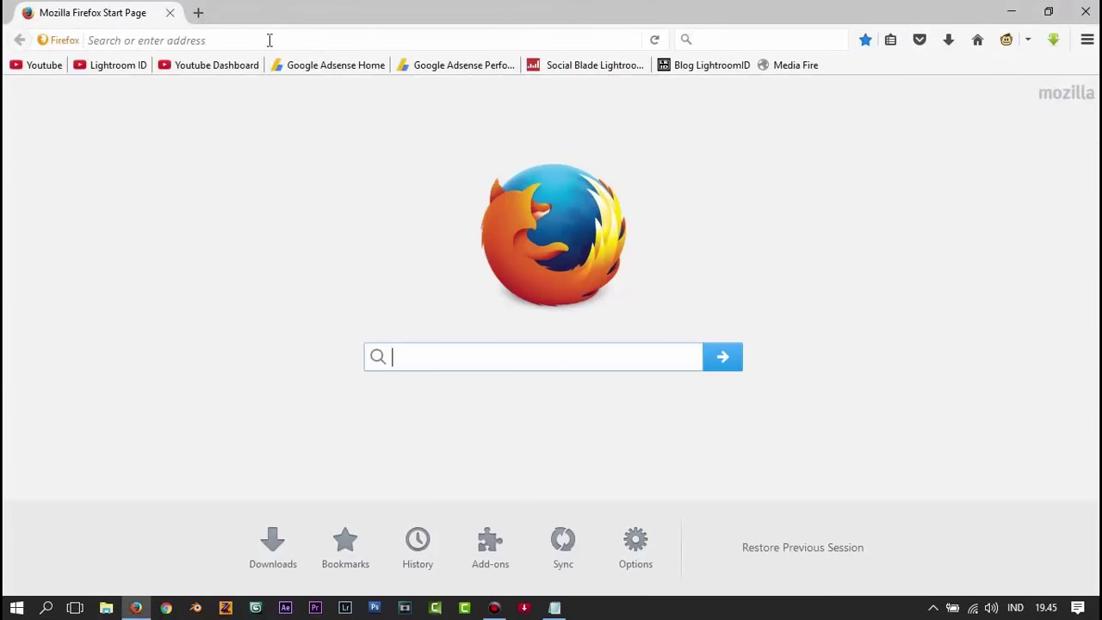
{"action": "right_click", "coordinate": [269, 40]}
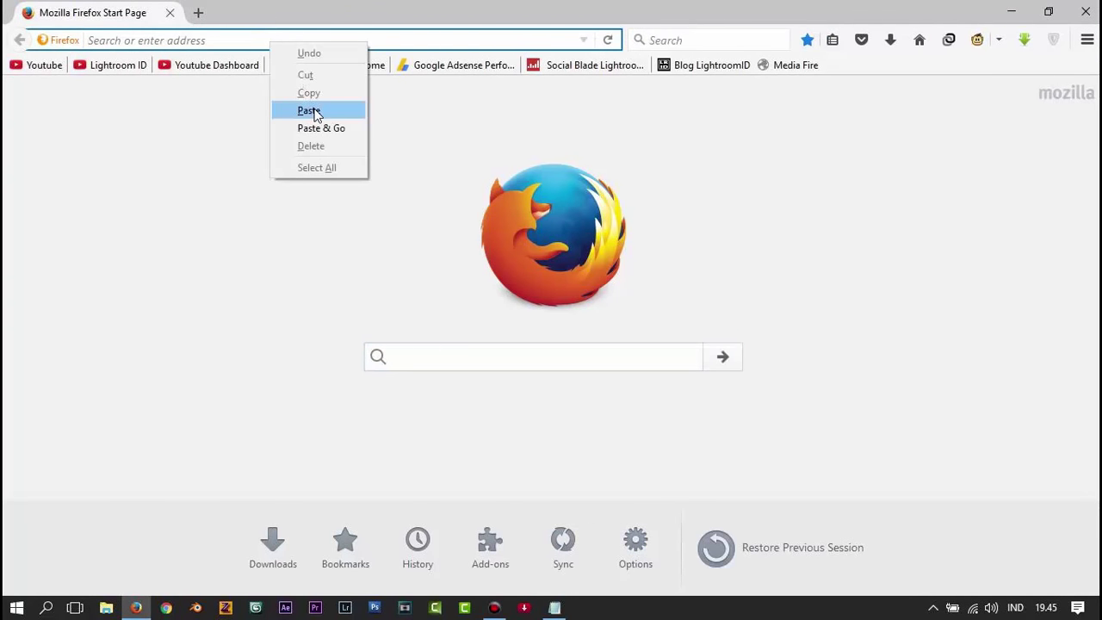
{"action": "left_click", "coordinate": [310, 111]}
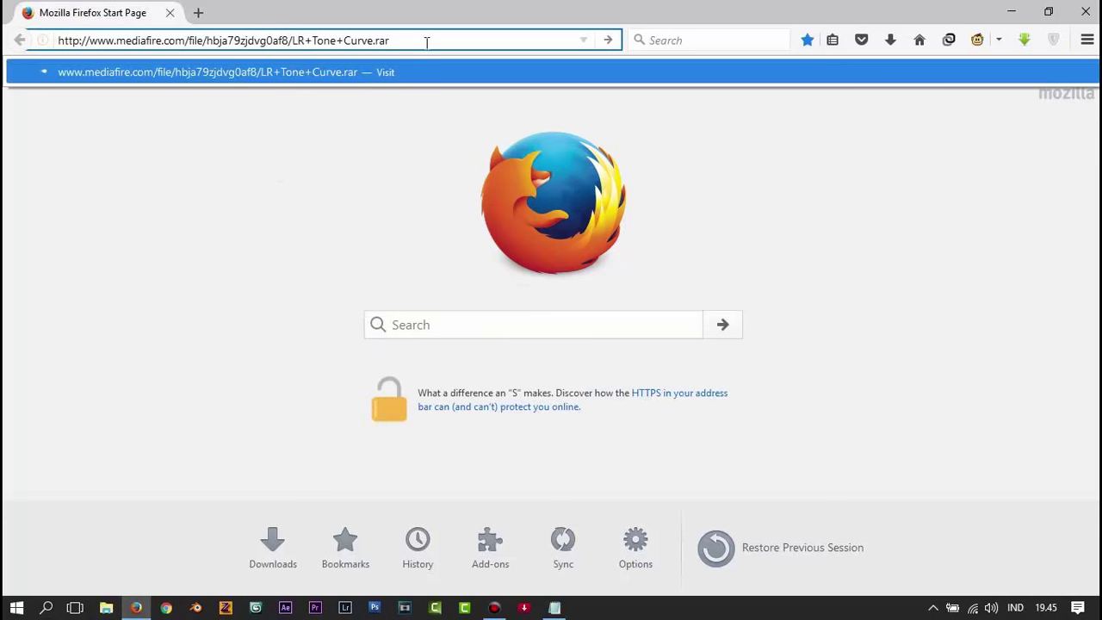
{"action": "key", "text": "Return"}
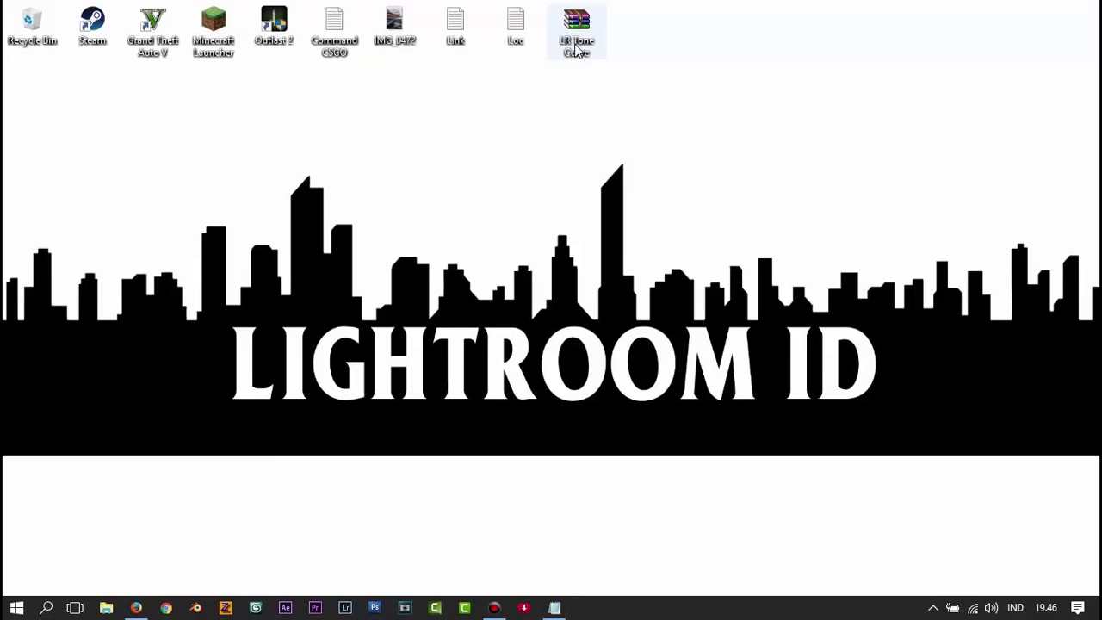
- Open LR Tone Curve.rar in WinRAR and dismiss the licence reminder
{"action": "left_click", "coordinate": [576, 50]}
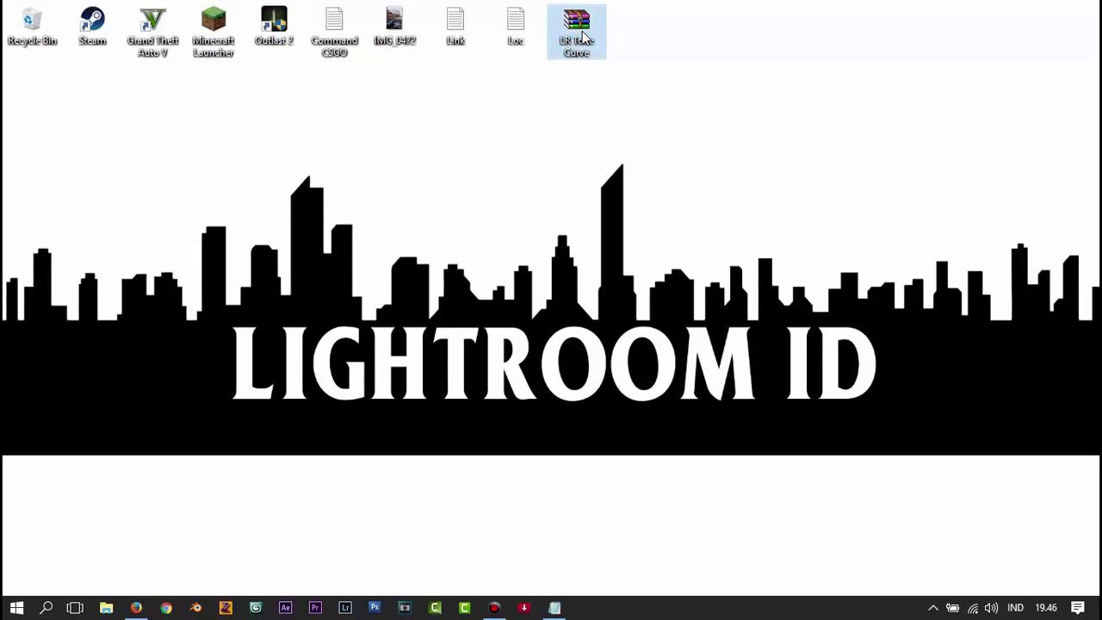
{"action": "double_click", "coordinate": [583, 36]}
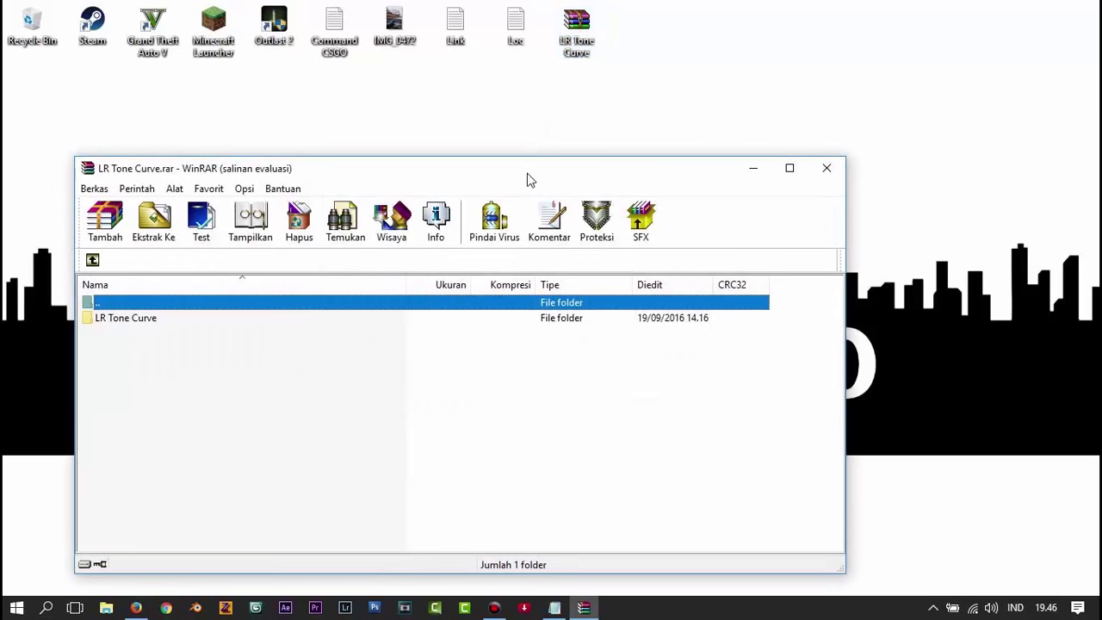
{"action": "mouse_move", "coordinate": [527, 172]}
{"action": "left_mouse_down"}
{"action": "mouse_move", "coordinate": [664, 163]}
{"action": "mouse_move", "coordinate": [554, 168]}
{"action": "mouse_move", "coordinate": [686, 146]}
{"action": "left_mouse_up"}
{"action": "left_click", "coordinate": [726, 291]}
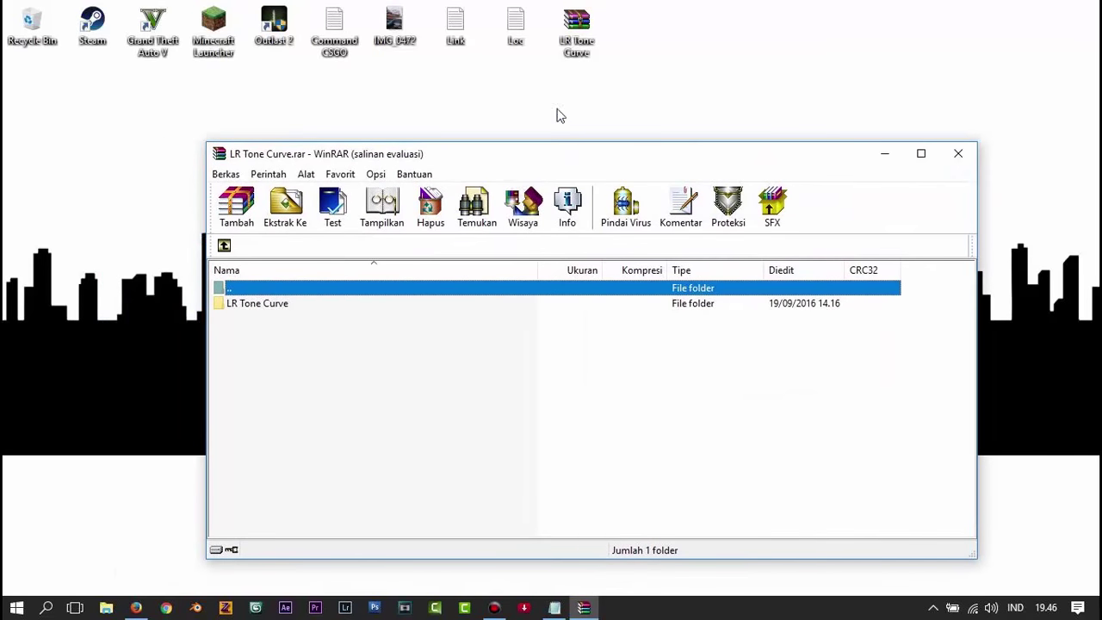
- Copy the CameraRaw Curves folder path from Loc.txt and open File Explorer
{"action": "left_click", "coordinate": [508, 30]}
{"action": "double_click", "coordinate": [508, 30]}
{"action": "left_click_drag", "start_coordinate": [639, 108], "coordinate": [207, 107]}
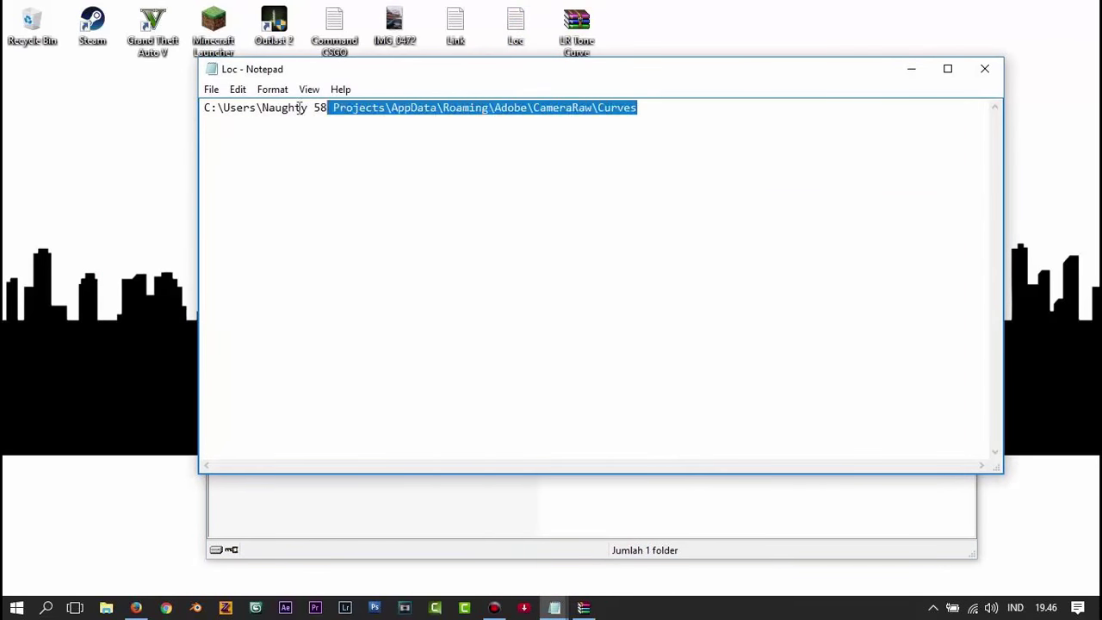
{"action": "right_click", "coordinate": [257, 107]}
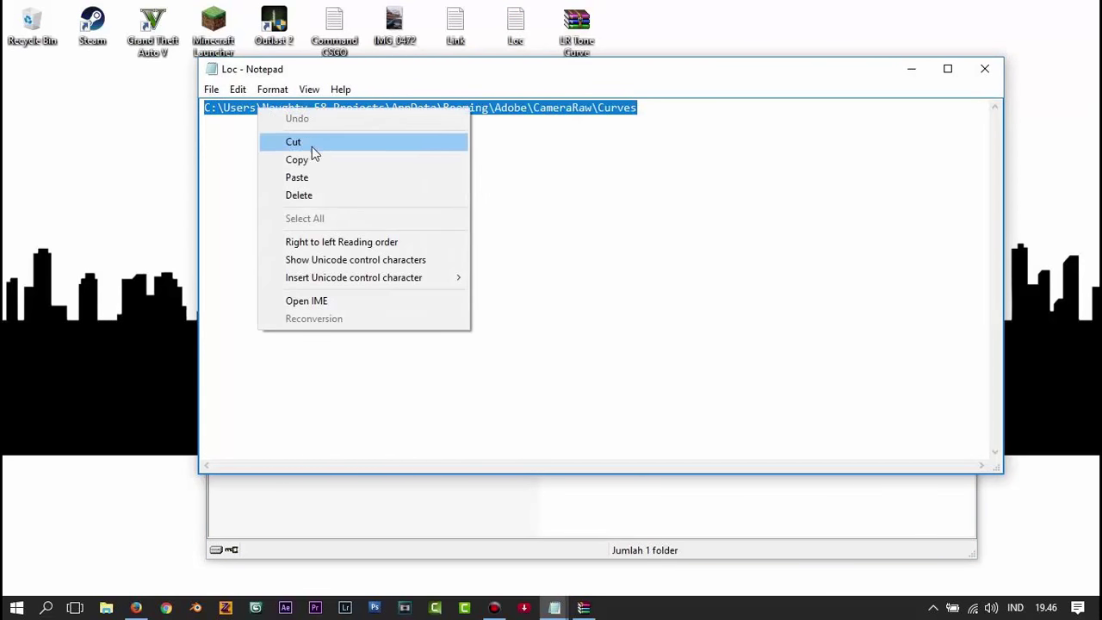
{"action": "left_click", "coordinate": [296, 160]}
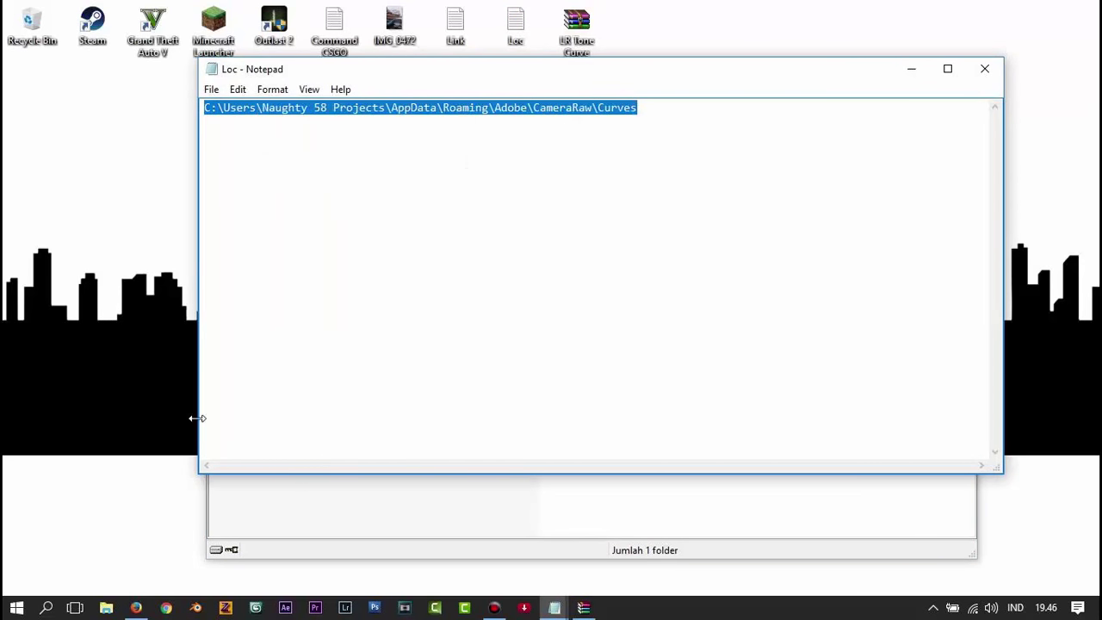
{"action": "left_click", "coordinate": [106, 608]}
- Go to the pasted CameraRaw Curves folder path in File Explorer and close the Loc note
{"action": "left_click", "coordinate": [341, 253]}
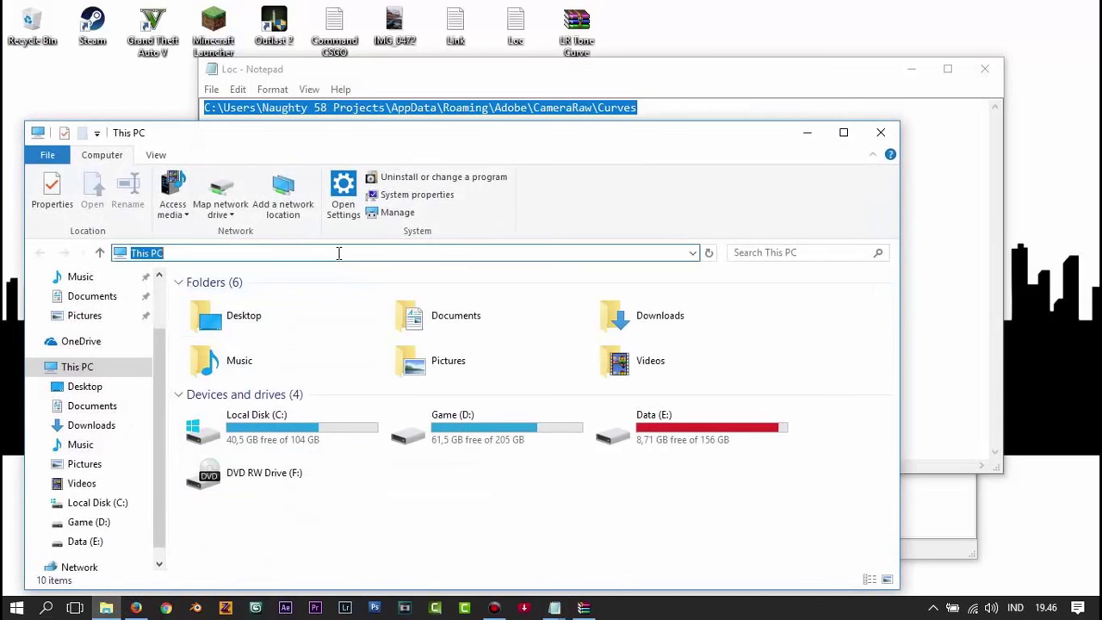
{"action": "right_click", "coordinate": [338, 254]}
{"action": "left_click", "coordinate": [376, 323]}
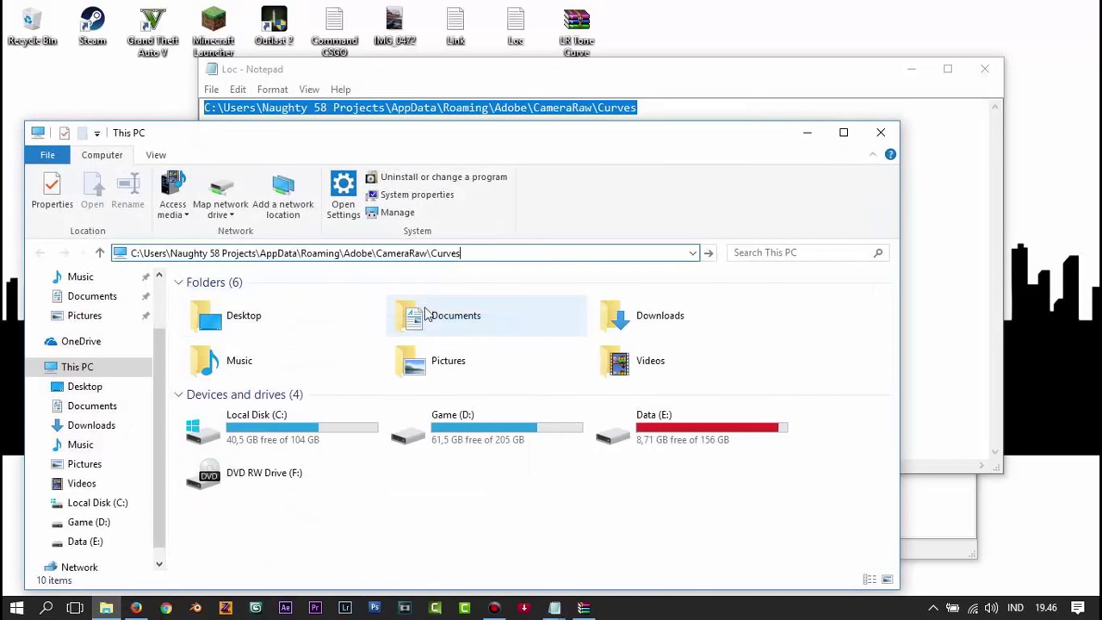
{"action": "key", "text": "Return"}
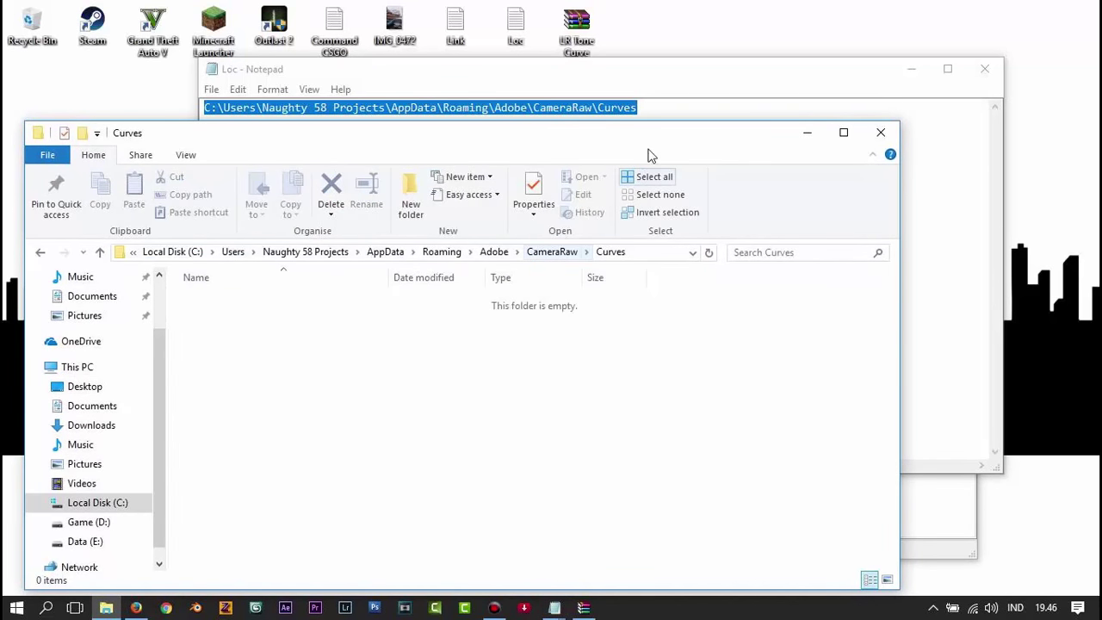
{"action": "left_click", "coordinate": [987, 72]}
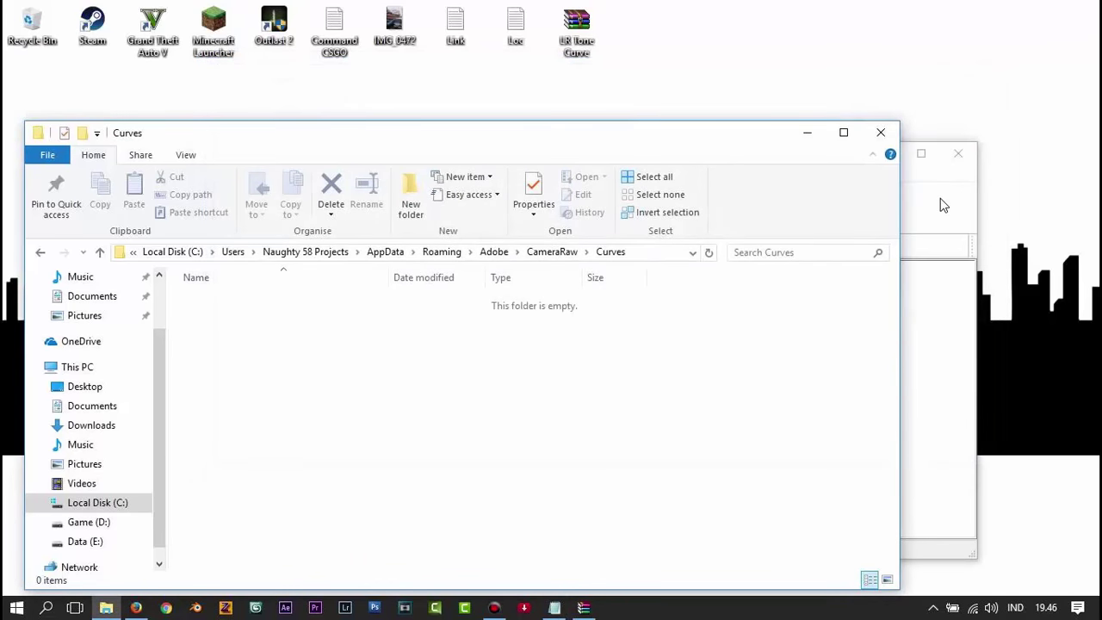
- Move all 308 XMP presets from the archive's LR Tone Curve folder into Curves
{"action": "left_click", "coordinate": [584, 607]}
{"action": "left_click_drag", "start_coordinate": [582, 160], "coordinate": [897, 152]}
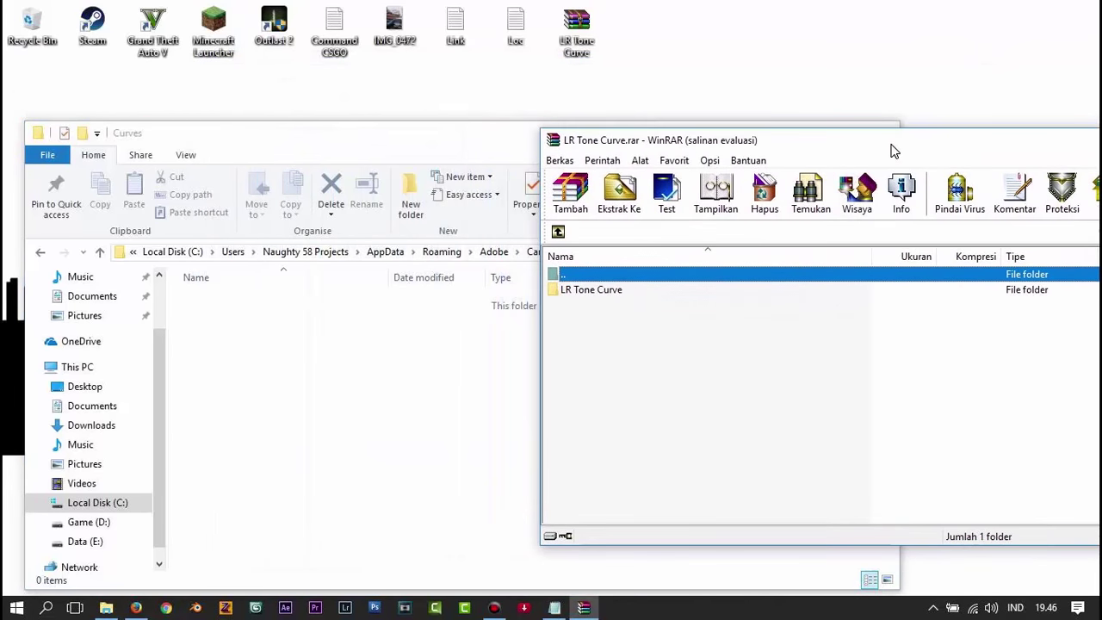
{"action": "left_click_drag", "start_coordinate": [494, 140], "coordinate": [460, 135]}
{"action": "left_click", "coordinate": [922, 147]}
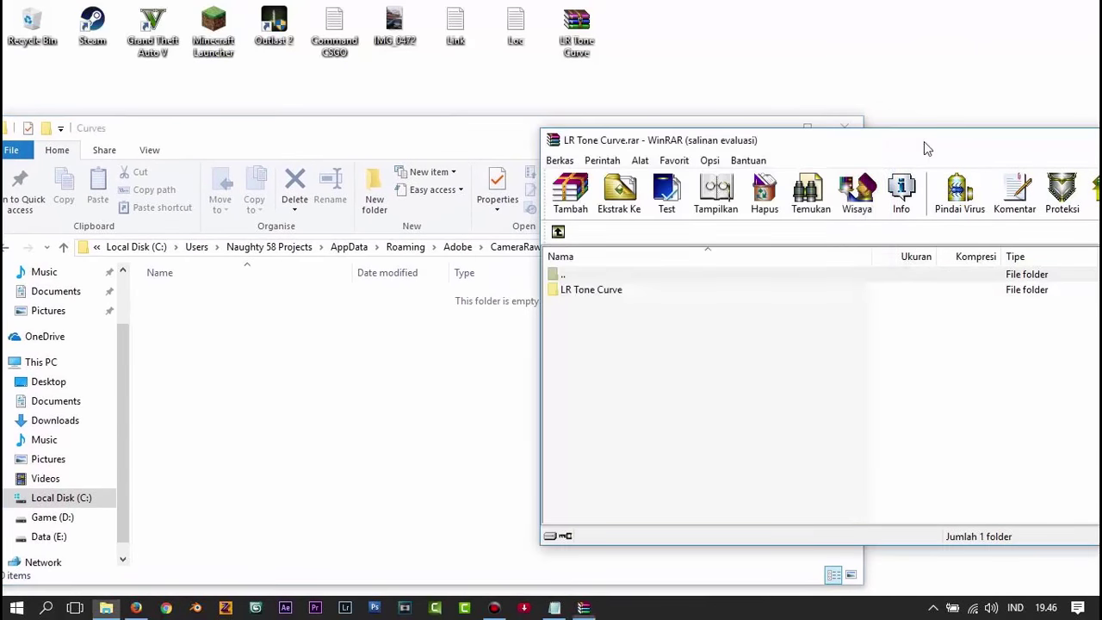
{"action": "double_click", "coordinate": [594, 290]}
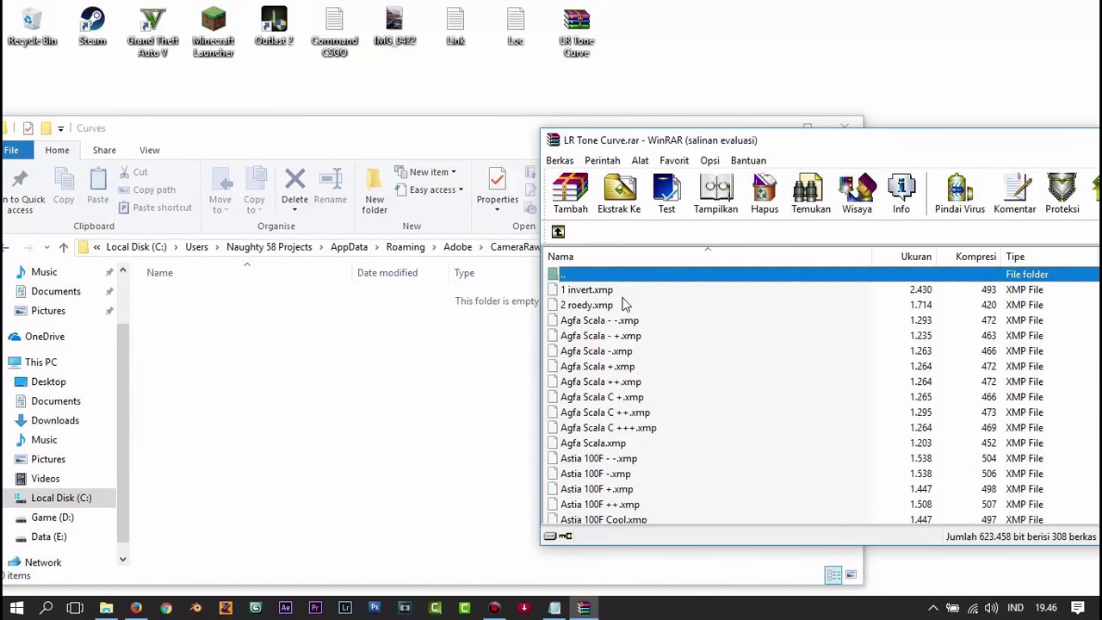
{"action": "left_click_drag", "start_coordinate": [801, 151], "coordinate": [726, 80]}
{"action": "scroll", "coordinate": [767, 249], "scroll_direction": "down", "scroll_amount": 1}
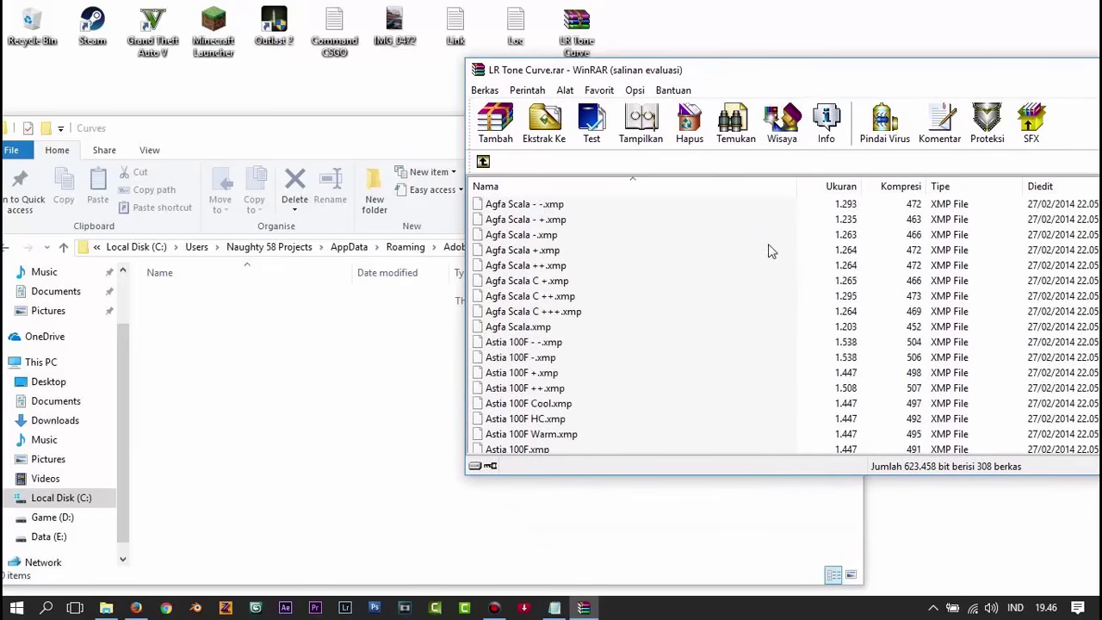
{"action": "scroll", "coordinate": [637, 285], "scroll_direction": "down", "scroll_amount": 1}
{"action": "left_click", "coordinate": [633, 283]}
{"action": "scroll", "coordinate": [627, 303], "scroll_direction": "up", "scroll_amount": 2}
{"action": "key", "text": "ctrl+a"}
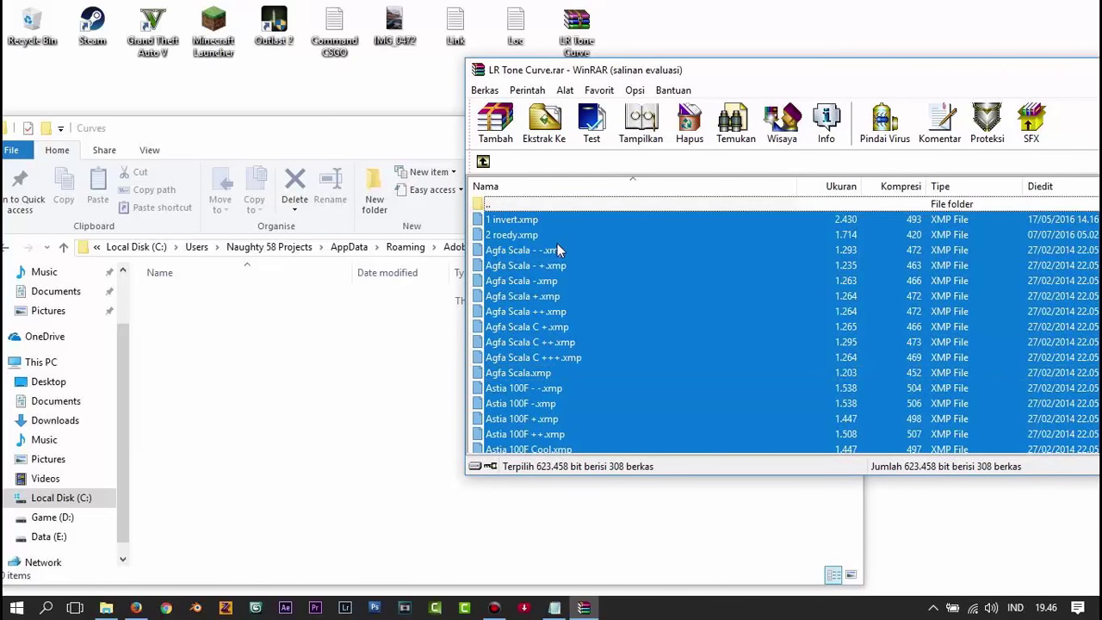
{"action": "left_click_drag", "start_coordinate": [558, 250], "coordinate": [304, 406]}
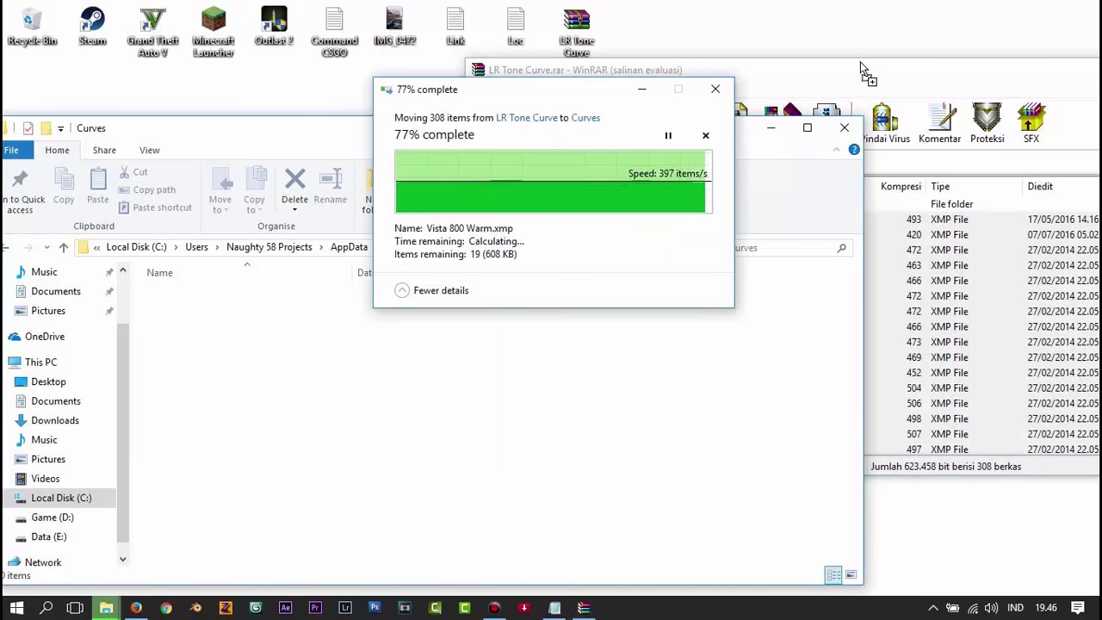
- Close WinRAR and check the Curves folder's full path in the address bar
{"action": "left_click", "coordinate": [853, 70]}
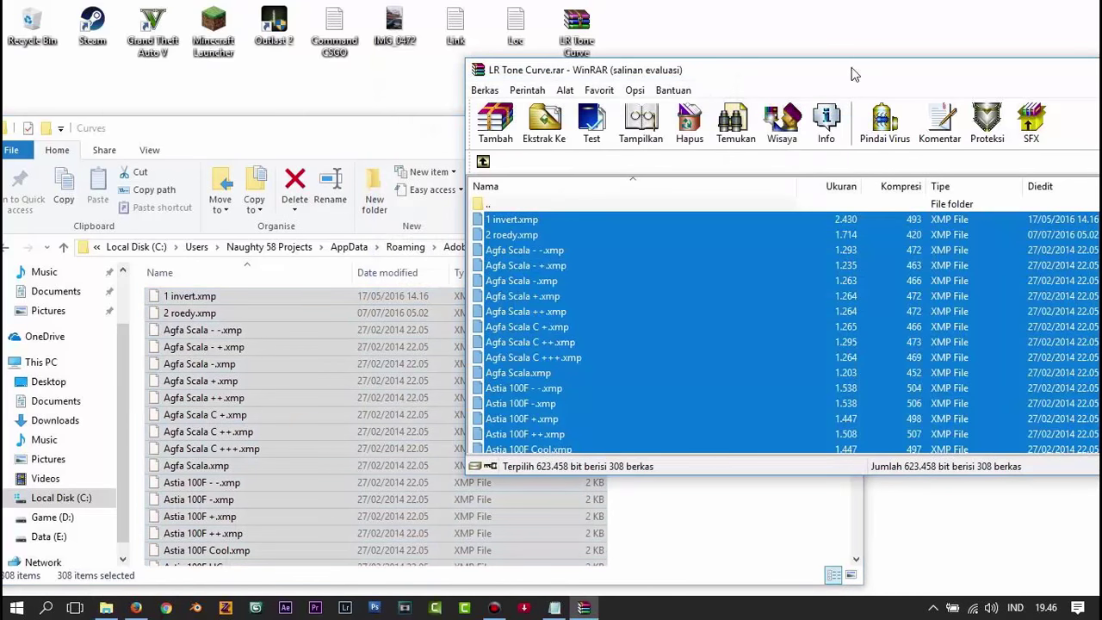
{"action": "left_click_drag", "start_coordinate": [853, 70], "coordinate": [865, 85]}
{"action": "left_click", "coordinate": [994, 77]}
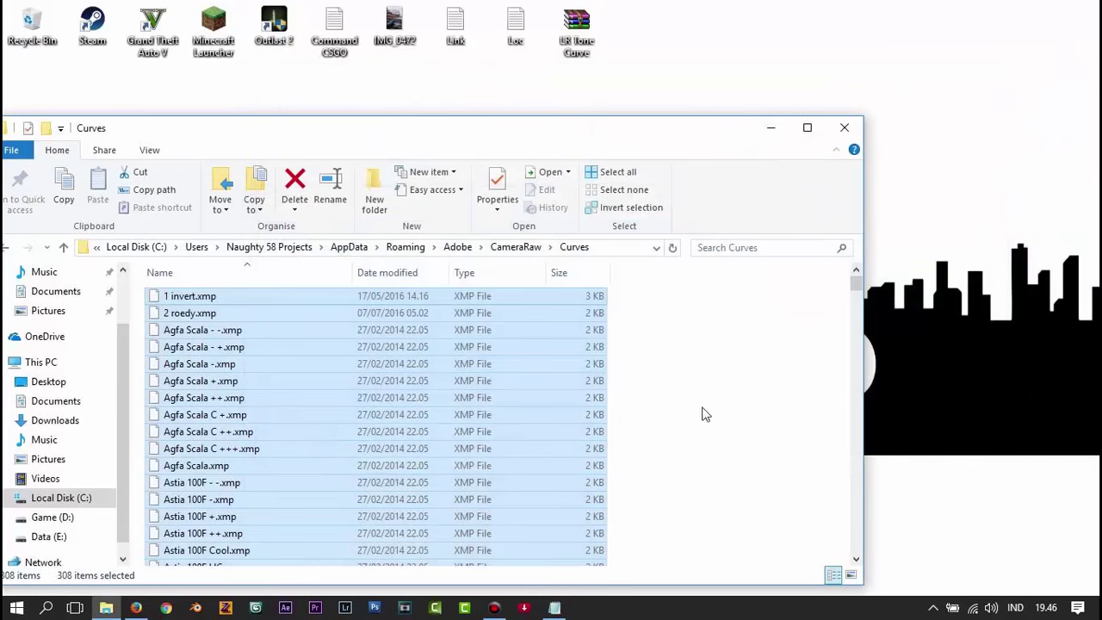
{"action": "left_click", "coordinate": [701, 413]}
{"action": "left_click_drag", "start_coordinate": [678, 130], "coordinate": [744, 102]}
{"action": "left_click", "coordinate": [696, 221]}
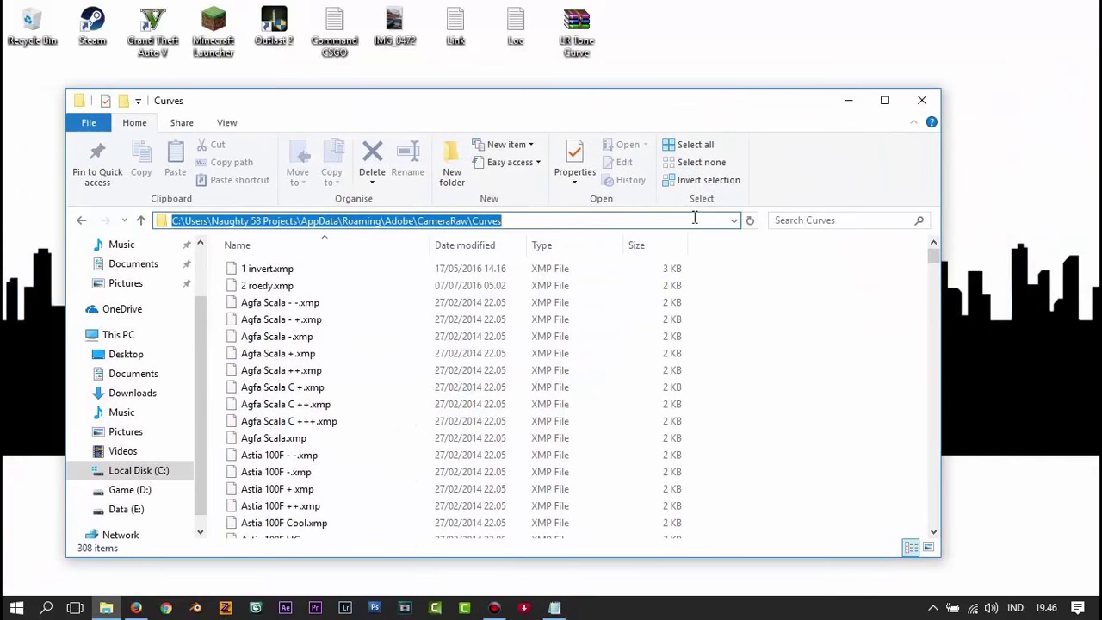
{"action": "left_click", "coordinate": [570, 221]}
{"action": "key", "text": "ctrl+shift+Left"}
{"action": "key", "text": "ctrl+shift+Left"}
{"action": "key", "text": "ctrl+shift+Left"}
{"action": "key", "text": "ctrl+shift+Left"}
{"action": "left_click", "coordinate": [749, 291]}
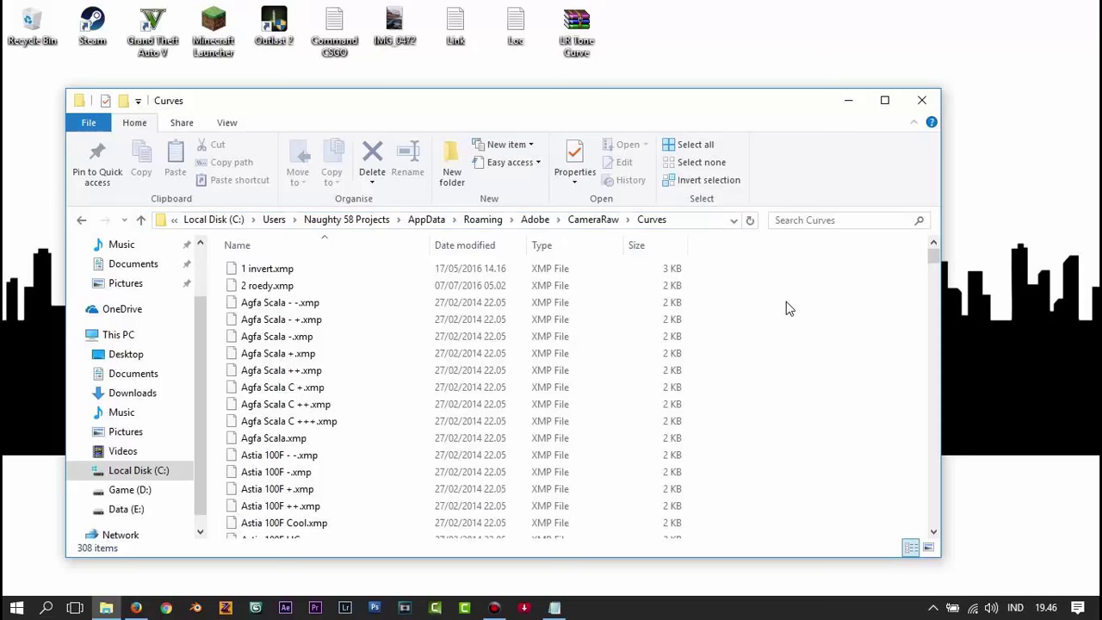
- Import IMG_0472.jpg from the Desktop folder and select its thumbnail
{"action": "left_click", "coordinate": [921, 101]}
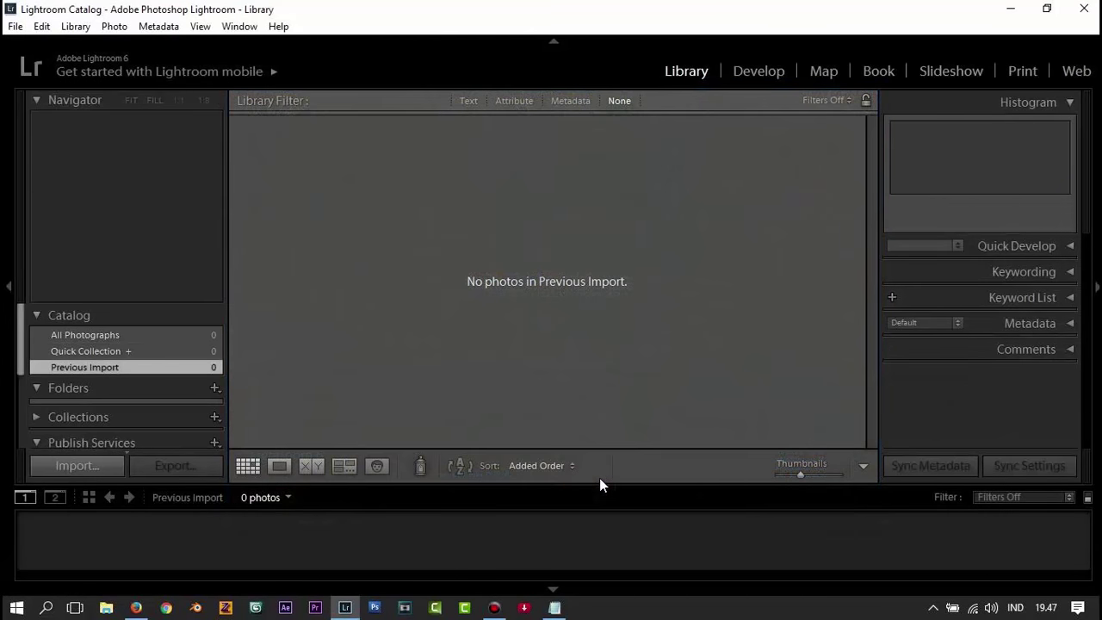
{"action": "left_click", "coordinate": [94, 473]}
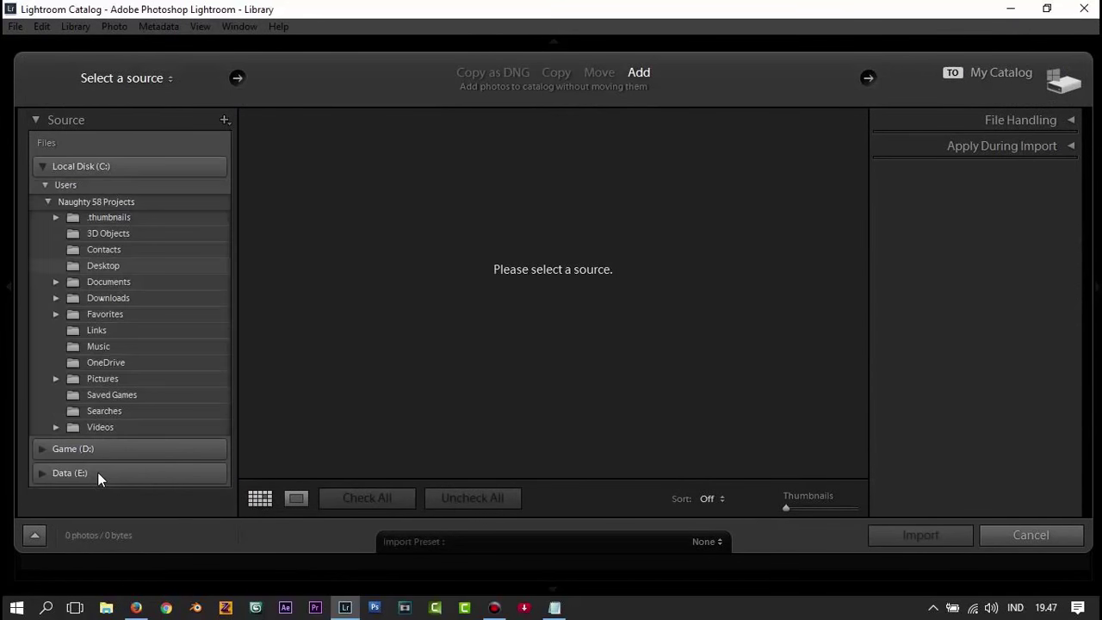
{"action": "left_click", "coordinate": [136, 265]}
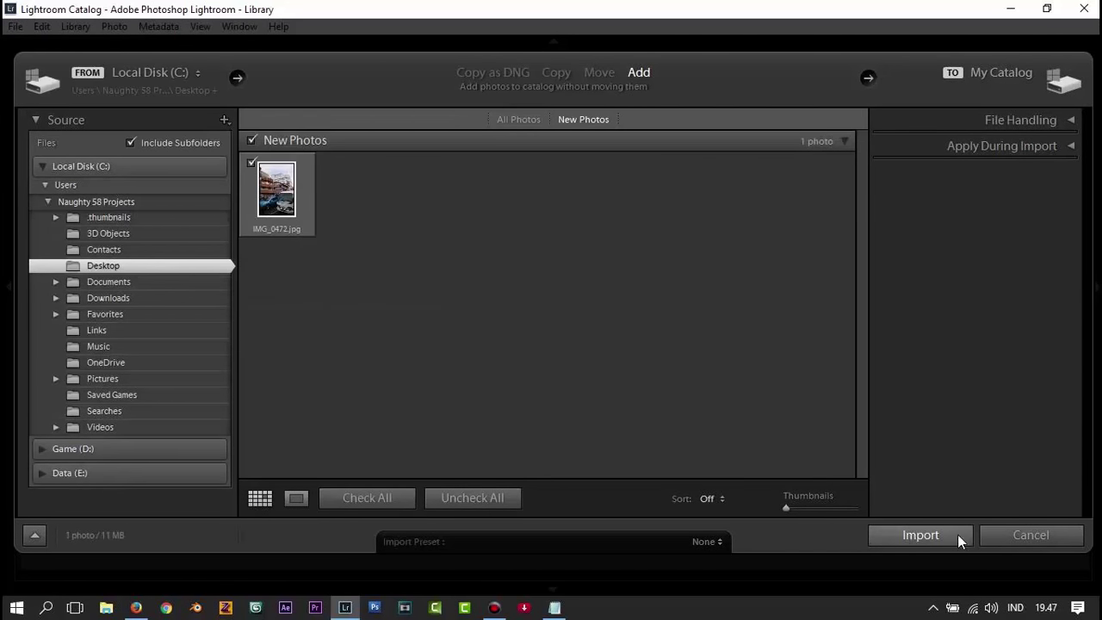
{"action": "left_click", "coordinate": [901, 543]}
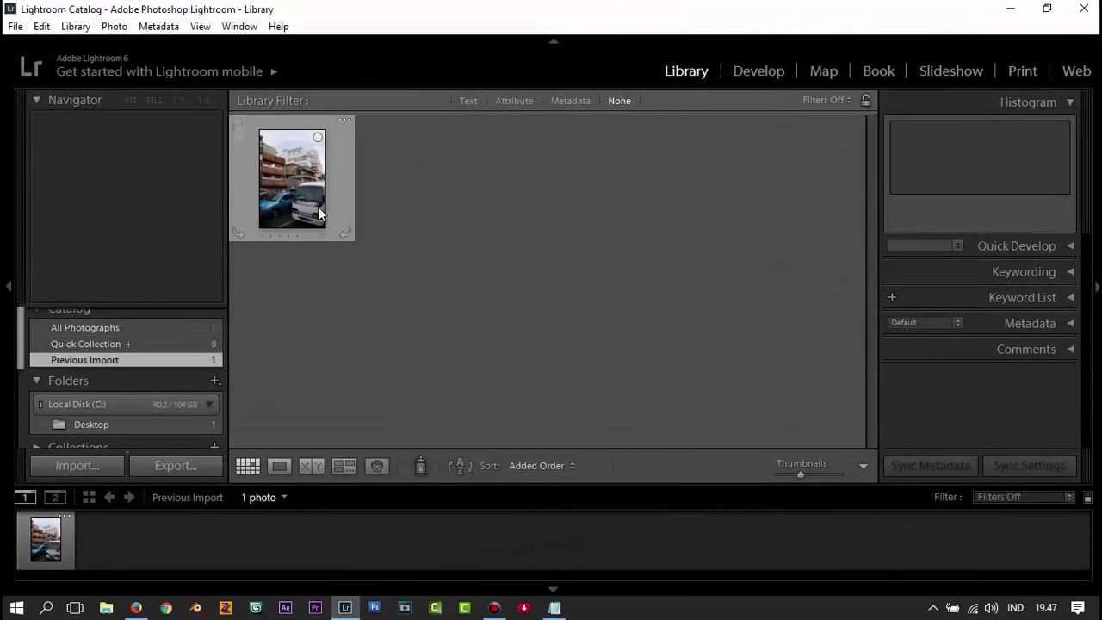
{"action": "left_click", "coordinate": [317, 205]}
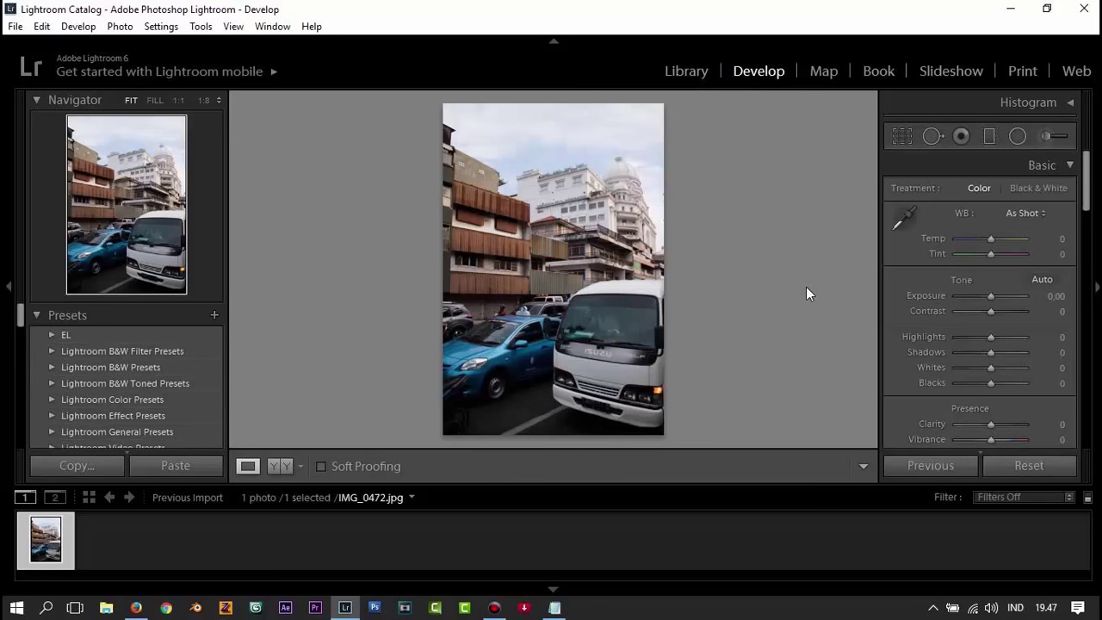
- Set Tint -17, Exposure +0.24, Highlights -100 and Shadows +33 in the Basic panel
{"action": "left_click", "coordinate": [1057, 253]}
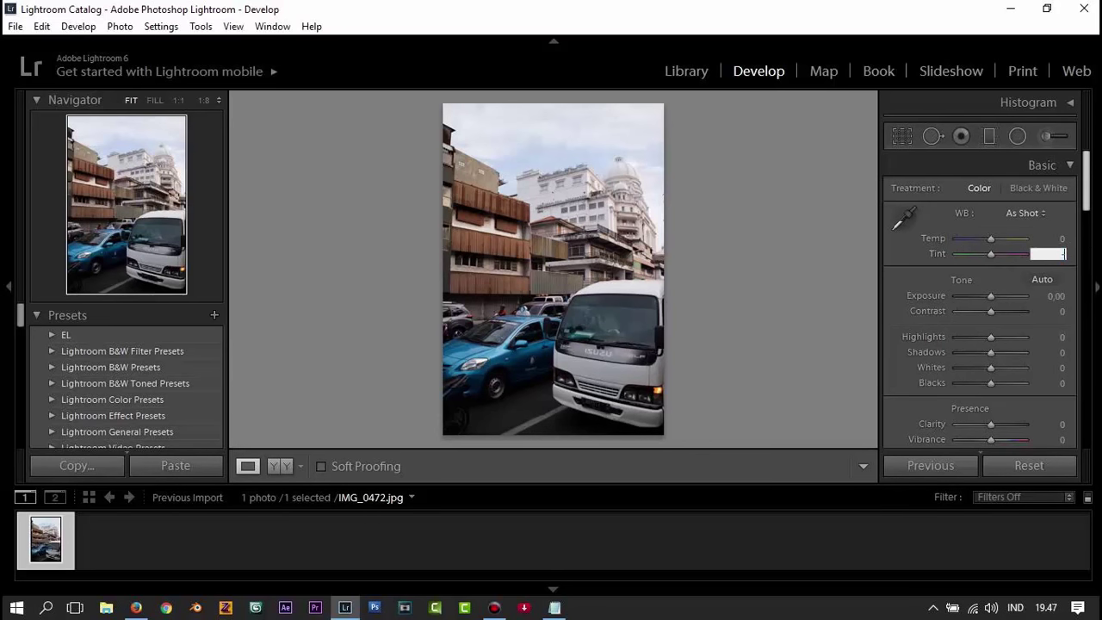
{"action": "type", "text": "-17"}
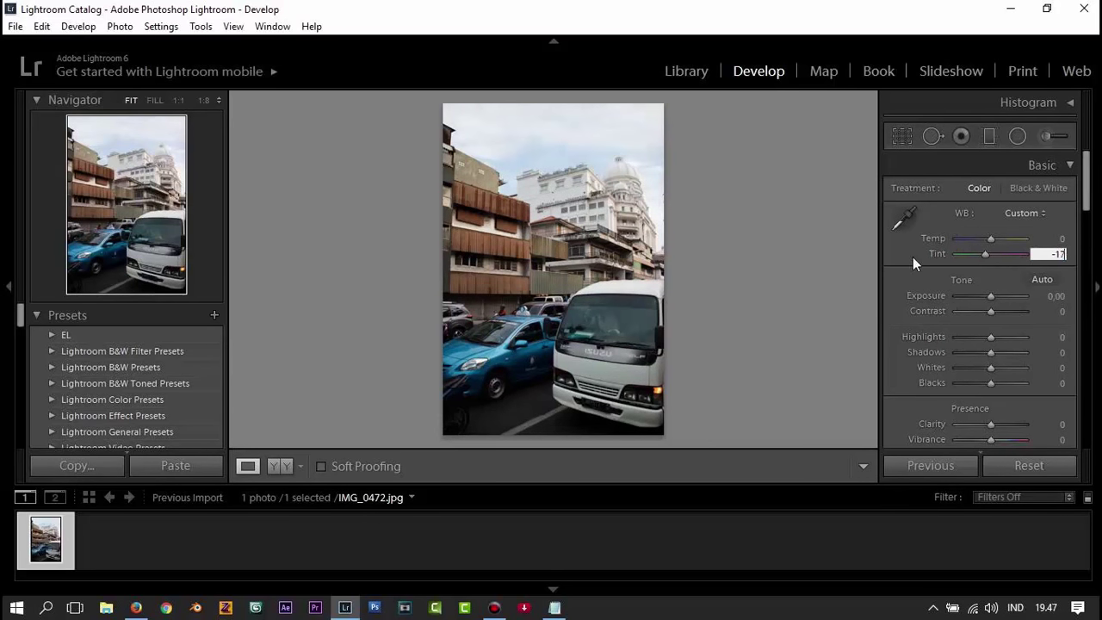
{"action": "scroll", "coordinate": [1081, 248], "scroll_direction": "down", "scroll_amount": 2}
{"action": "key", "text": "Return"}
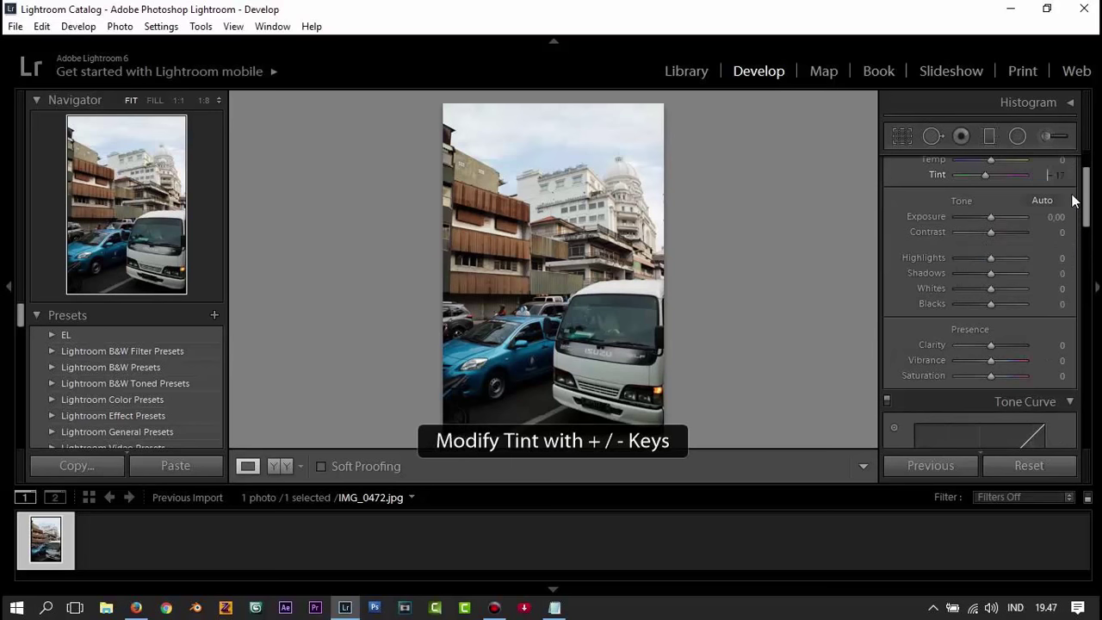
{"action": "scroll", "coordinate": [1086, 203], "scroll_direction": "down", "scroll_amount": 1}
{"action": "scroll", "coordinate": [1087, 203], "scroll_direction": "up", "scroll_amount": 2}
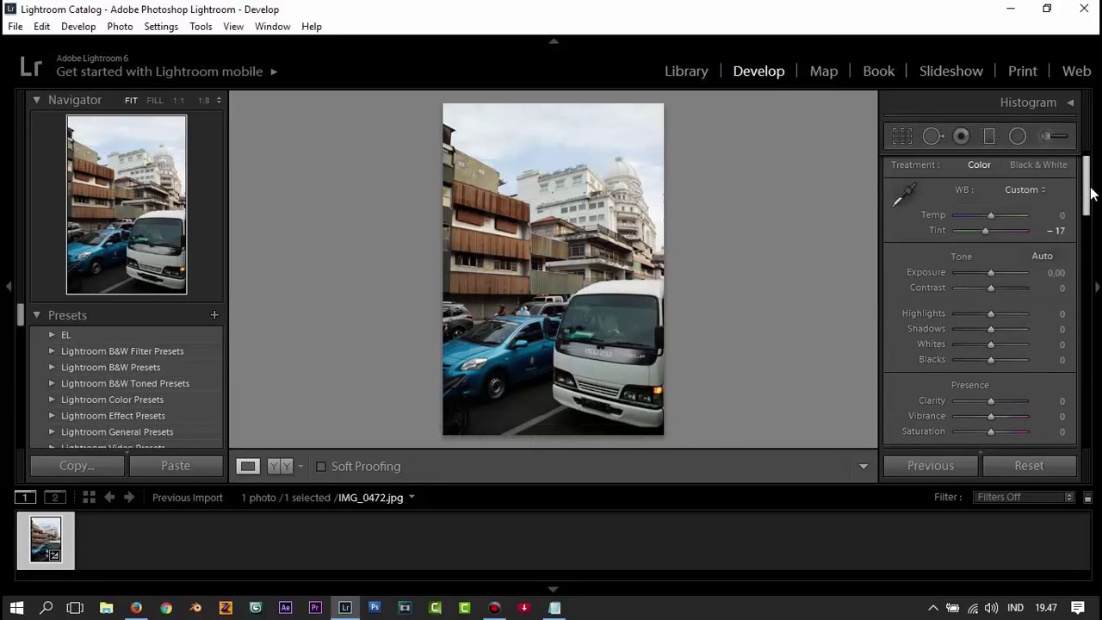
{"action": "left_click", "coordinate": [1057, 274]}
{"action": "type", "text": "0"}
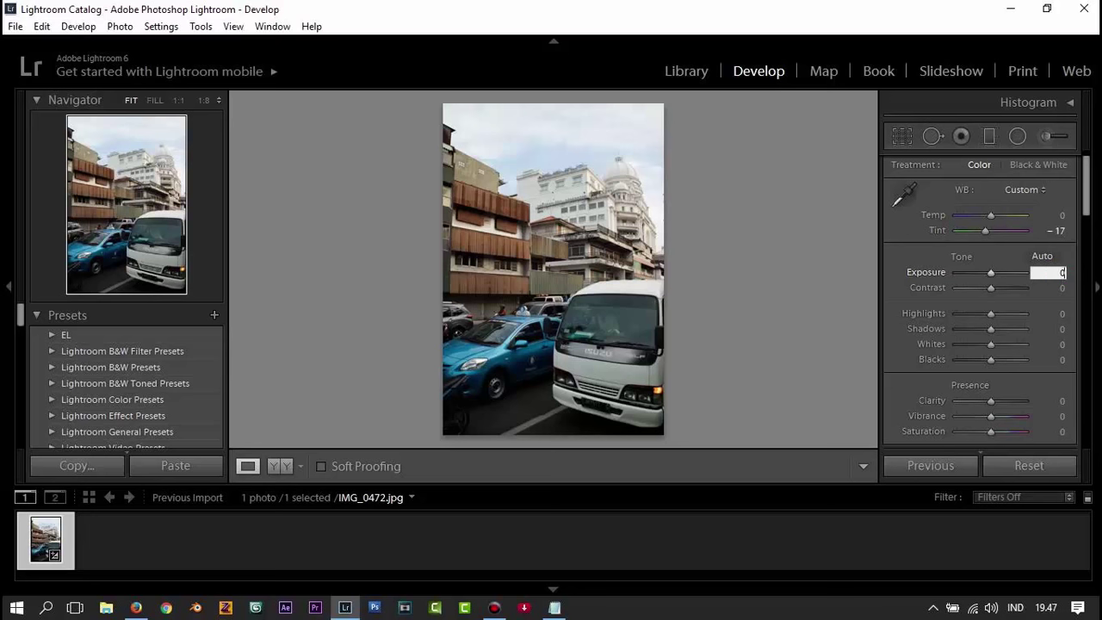
{"action": "type", "text": ",24"}
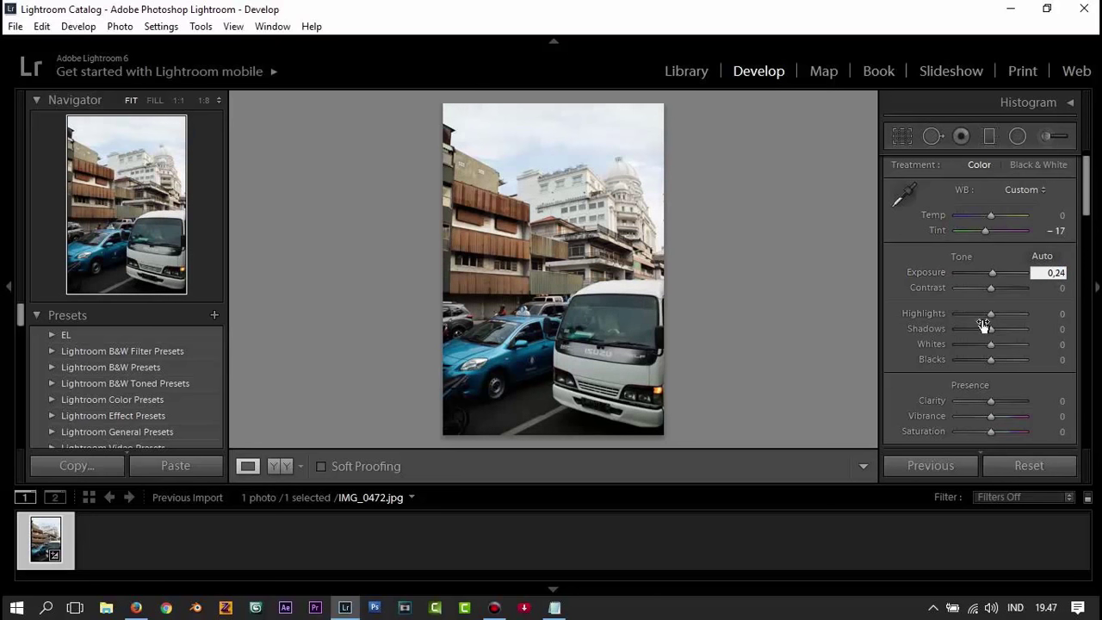
{"action": "key", "text": "Return"}
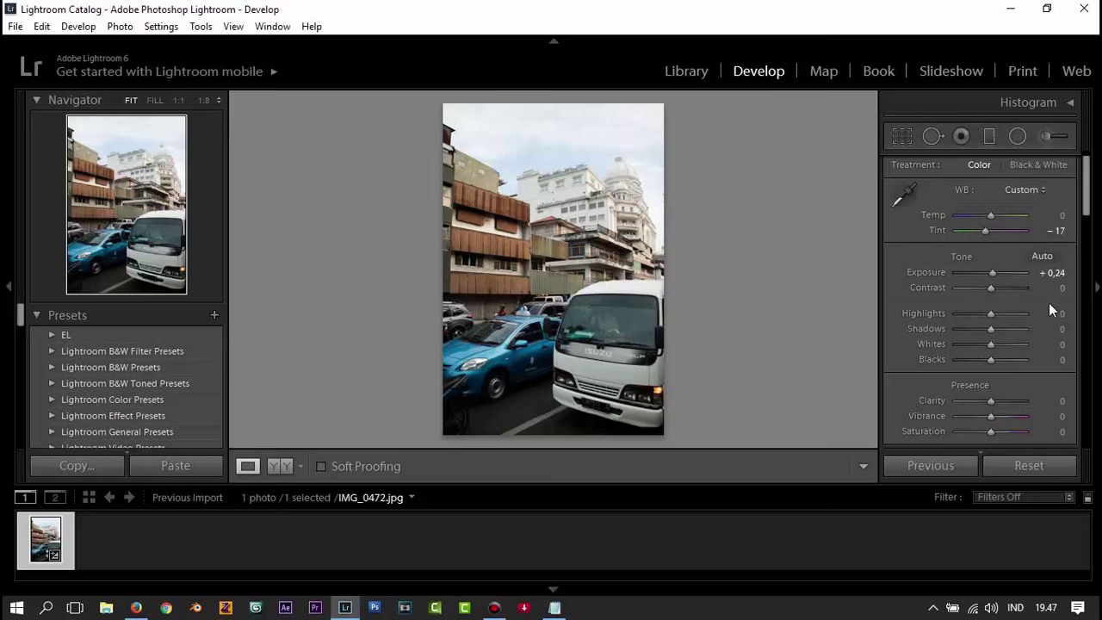
{"action": "left_click_drag", "start_coordinate": [997, 313], "coordinate": [943, 326]}
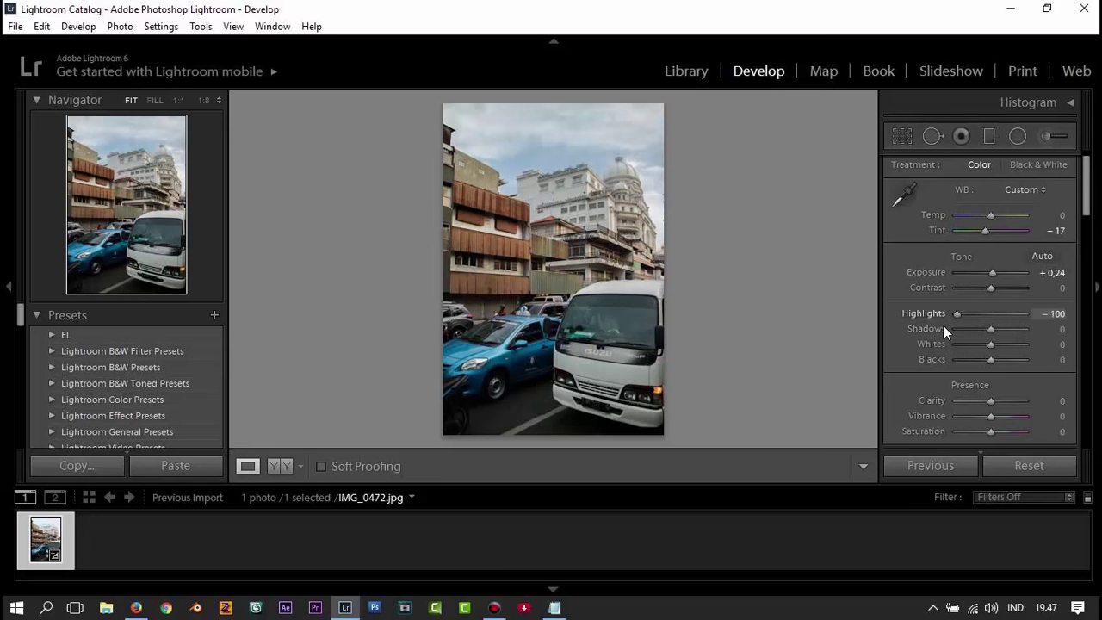
{"action": "left_click", "coordinate": [1052, 329]}
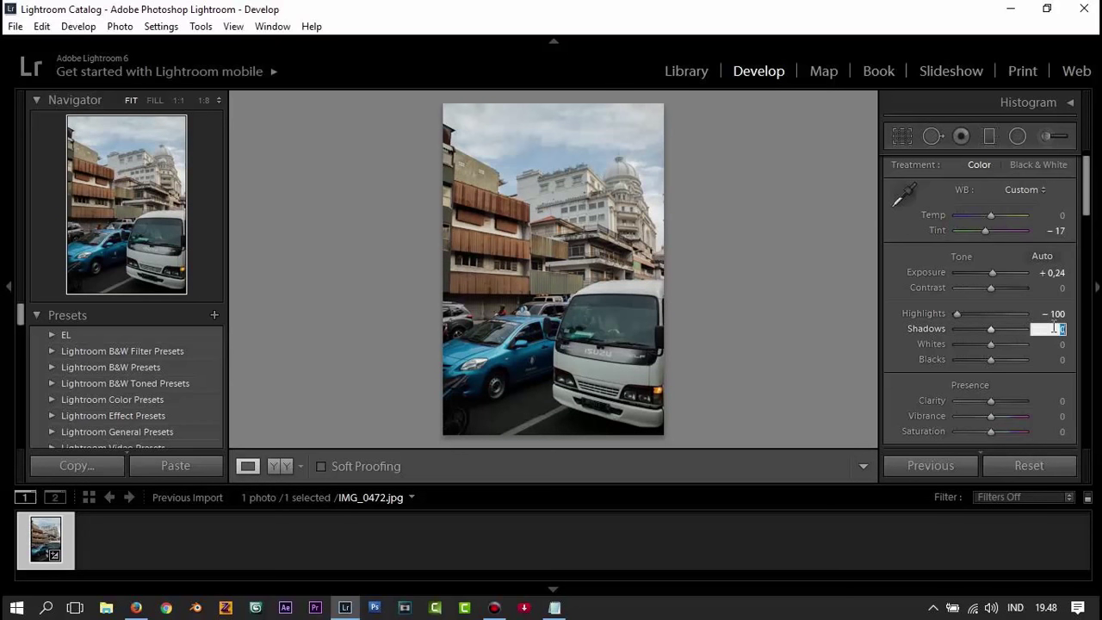
{"action": "type", "text": "33"}
{"action": "key", "text": "Return"}
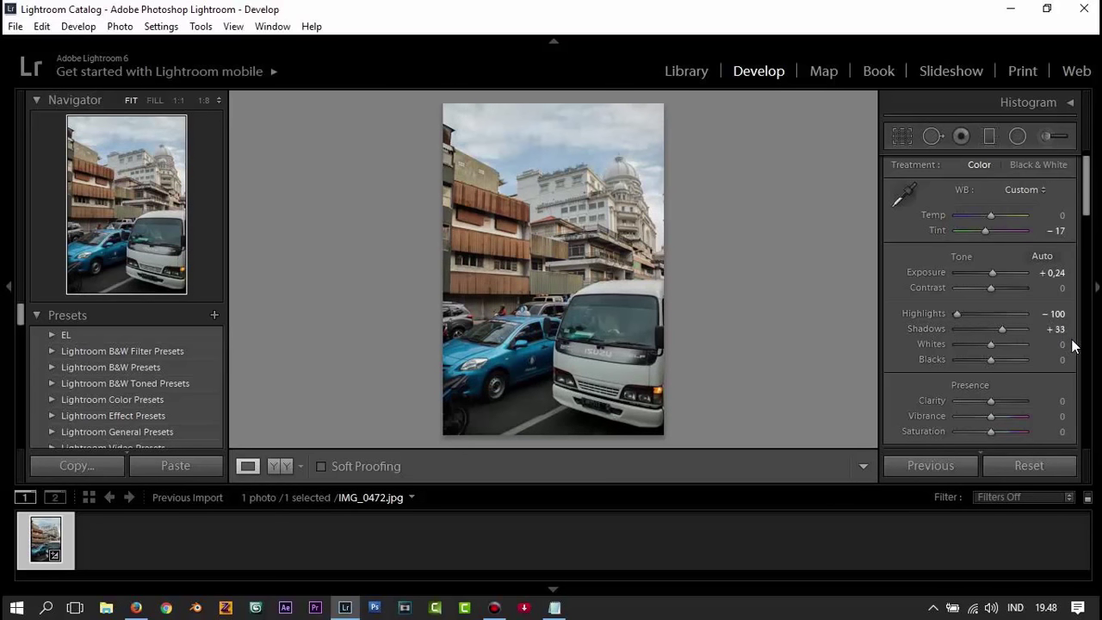
- Set Whites -45, Blacks -19, Clarity +24 and Saturation -62
{"action": "left_click", "coordinate": [1072, 344]}
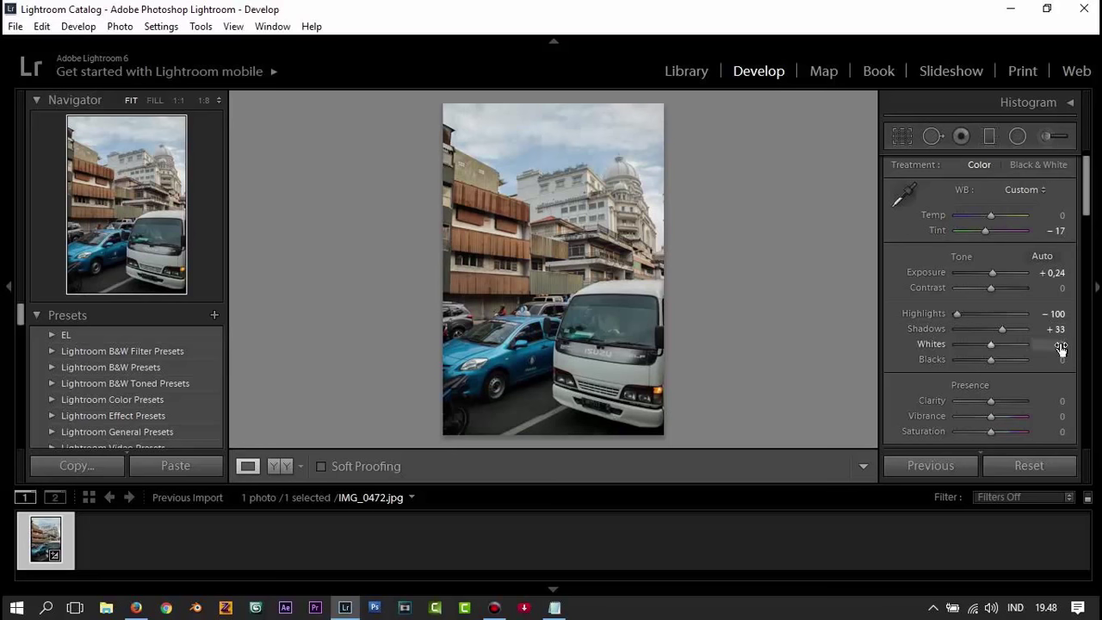
{"action": "type", "text": "- "}
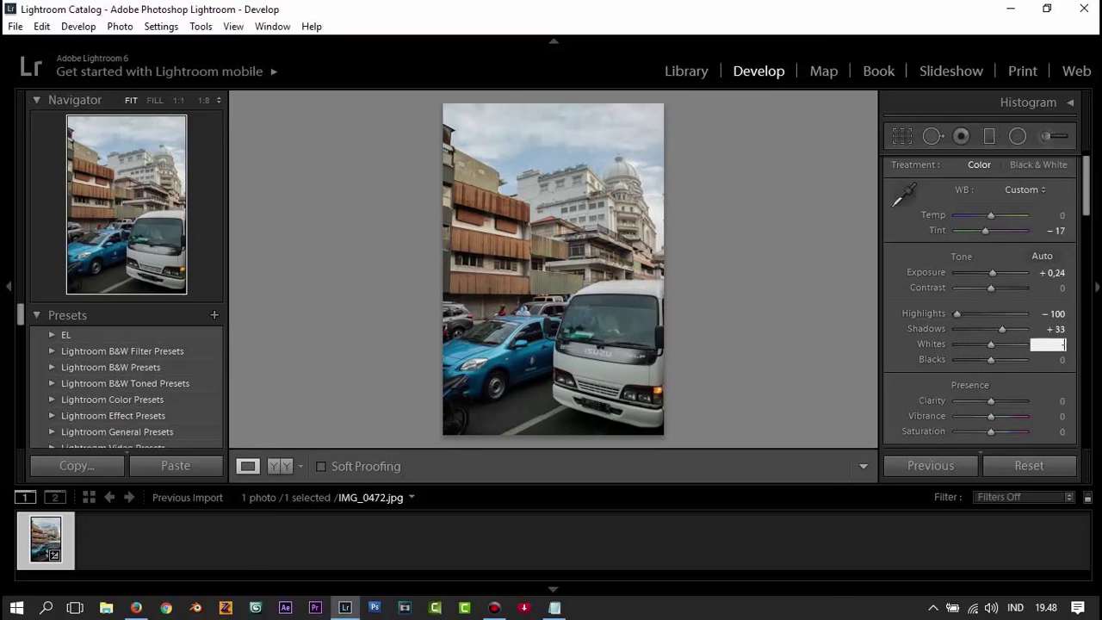
{"action": "type", "text": "45"}
{"action": "key", "text": "Return"}
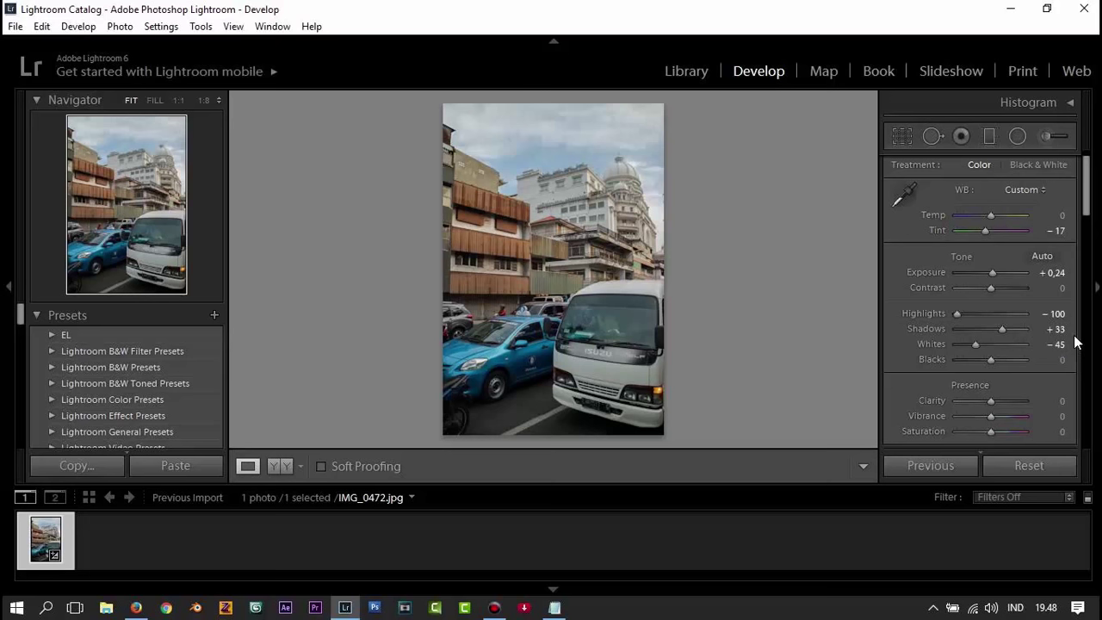
{"action": "left_click", "coordinate": [1073, 360]}
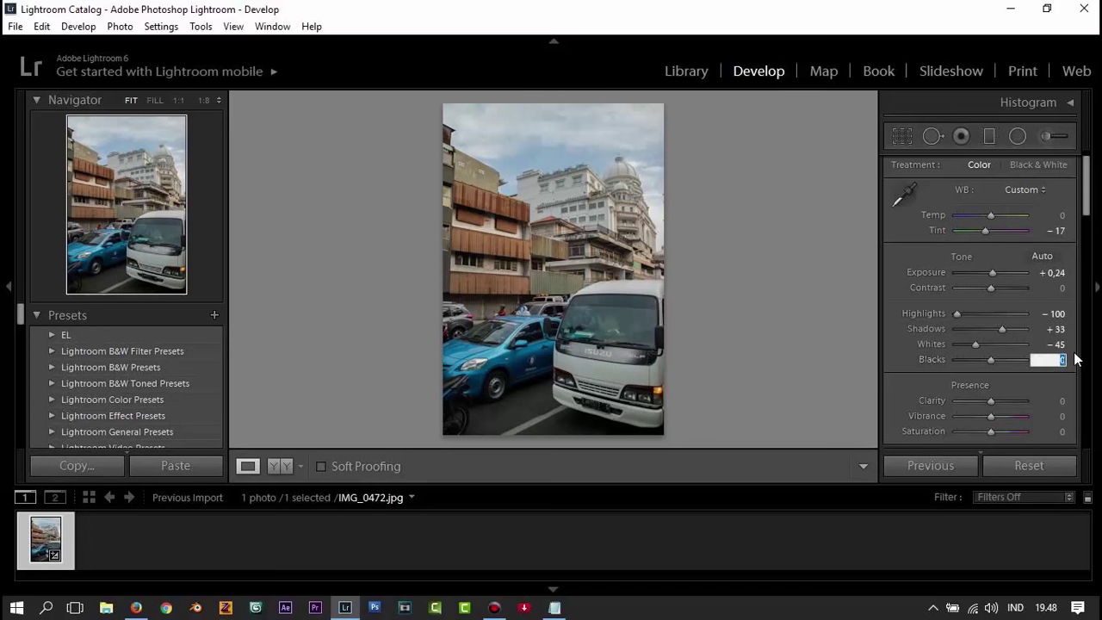
{"action": "type", "text": "-15"}
{"action": "key", "text": "Return"}
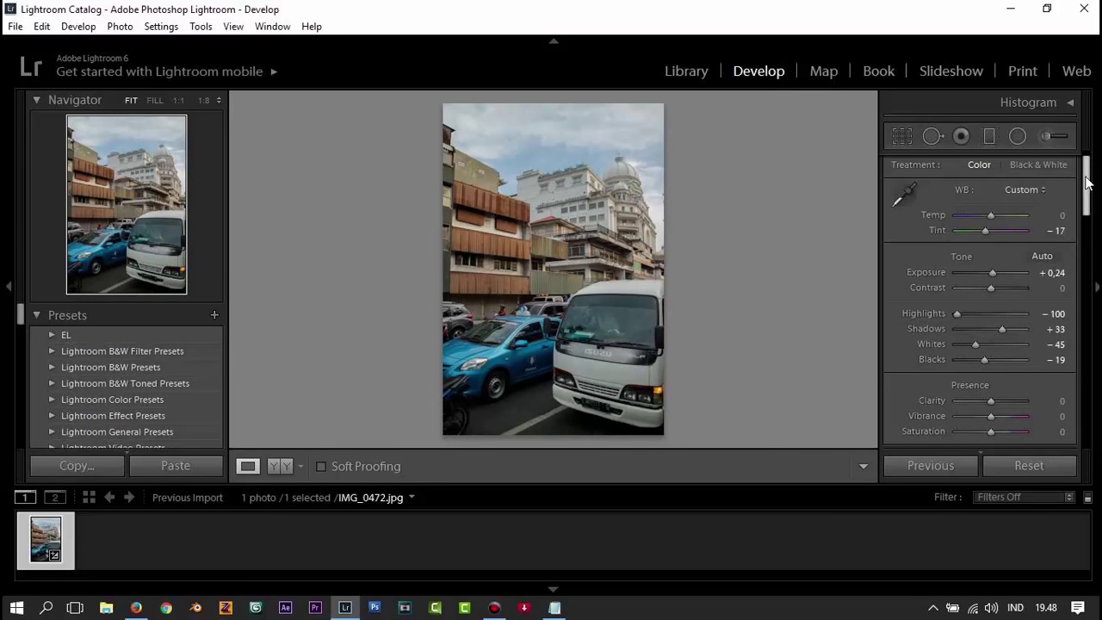
{"action": "left_click_drag", "start_coordinate": [1087, 177], "coordinate": [1087, 181]}
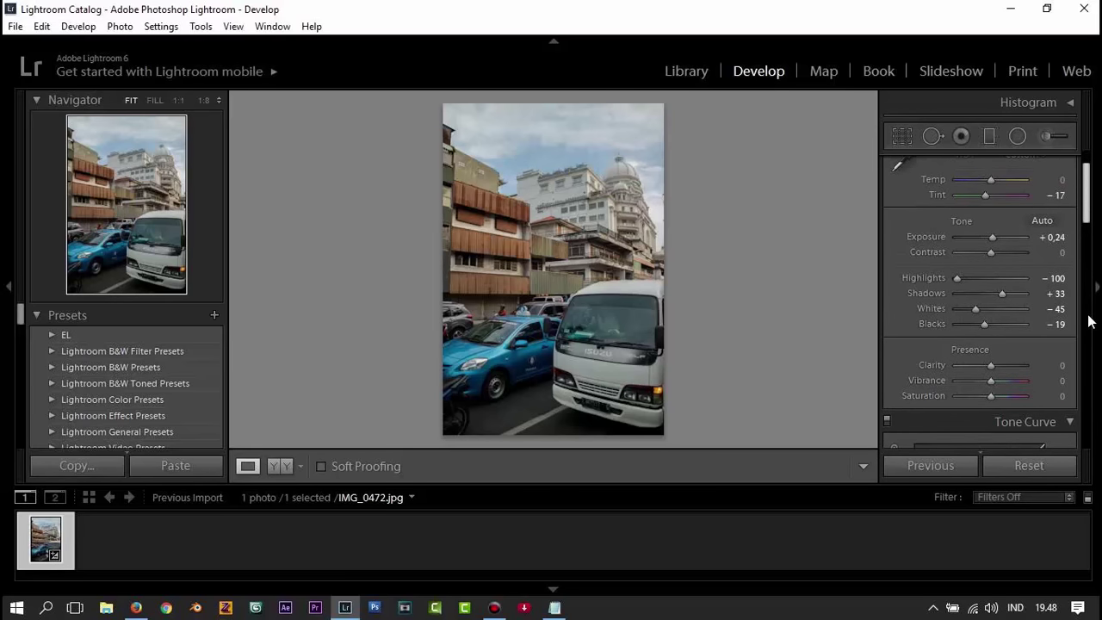
{"action": "left_click", "coordinate": [1061, 366]}
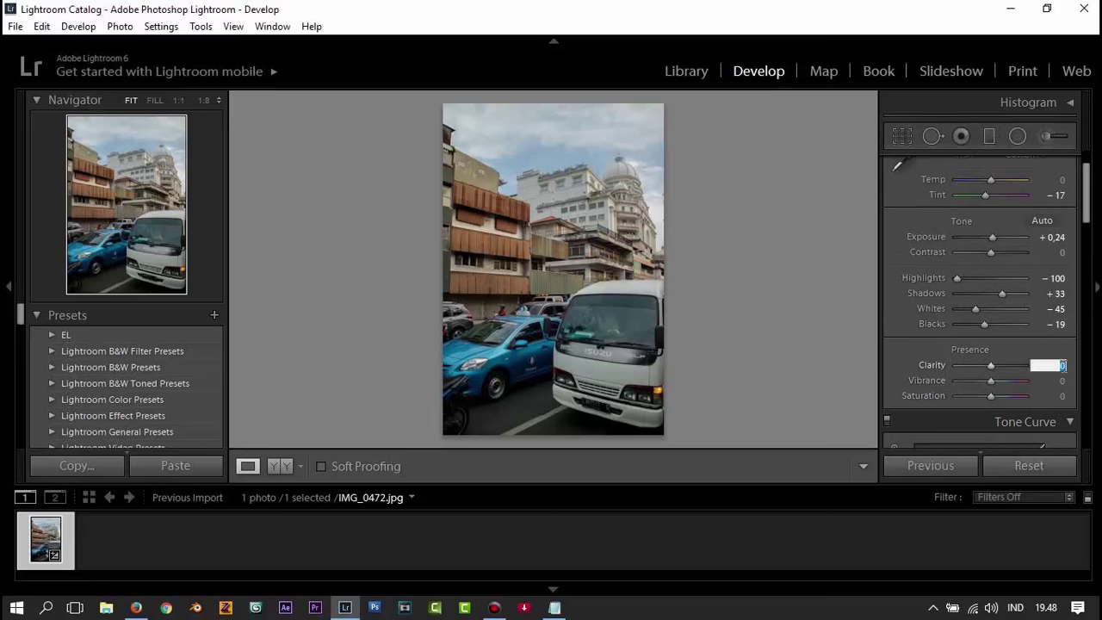
{"action": "type", "text": "24"}
{"action": "key", "text": "Return"}
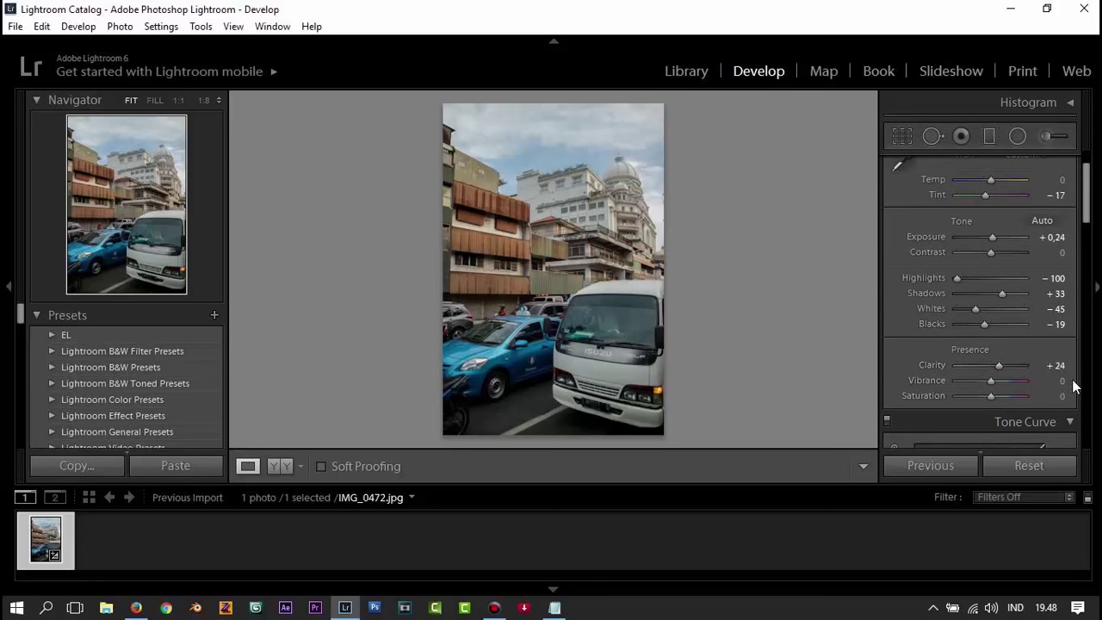
{"action": "left_click", "coordinate": [1062, 396]}
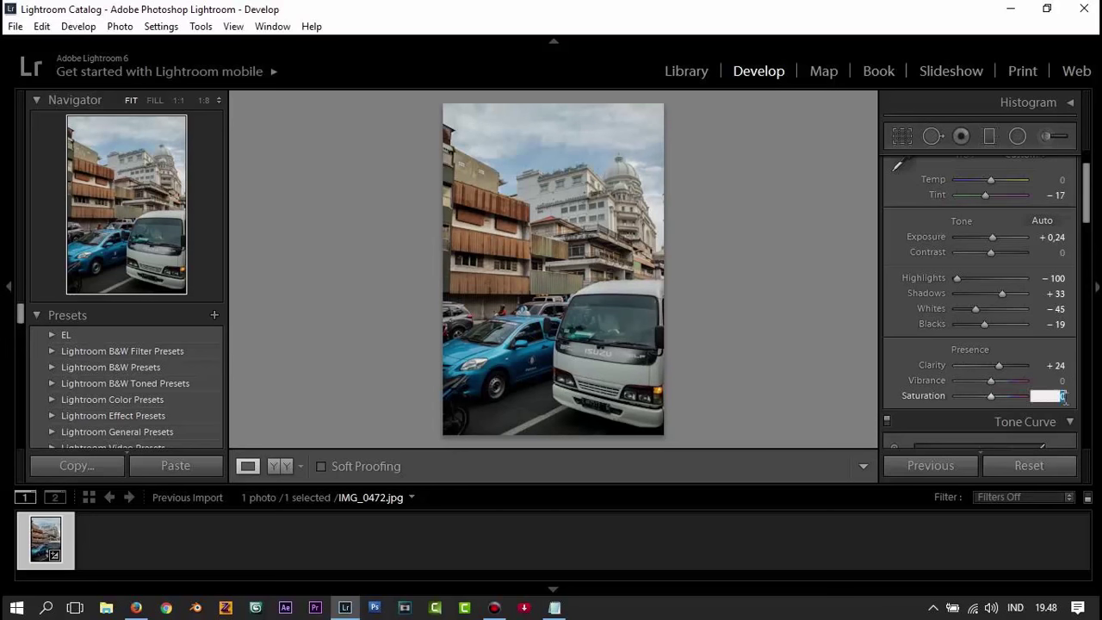
{"action": "type", "text": "-"}
{"action": "type", "text": "62"}
{"action": "key", "text": "Return"}
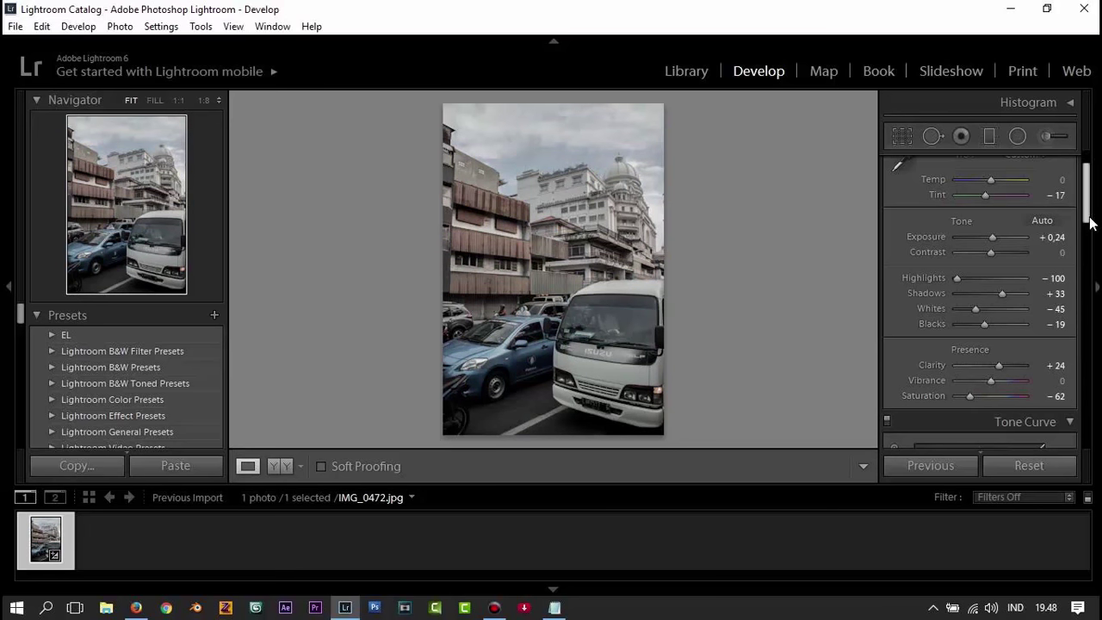
- Switch the Tone Curve to point editing and add four points from shadows to highlights
{"action": "left_click_drag", "start_coordinate": [1090, 222], "coordinate": [1095, 273]}
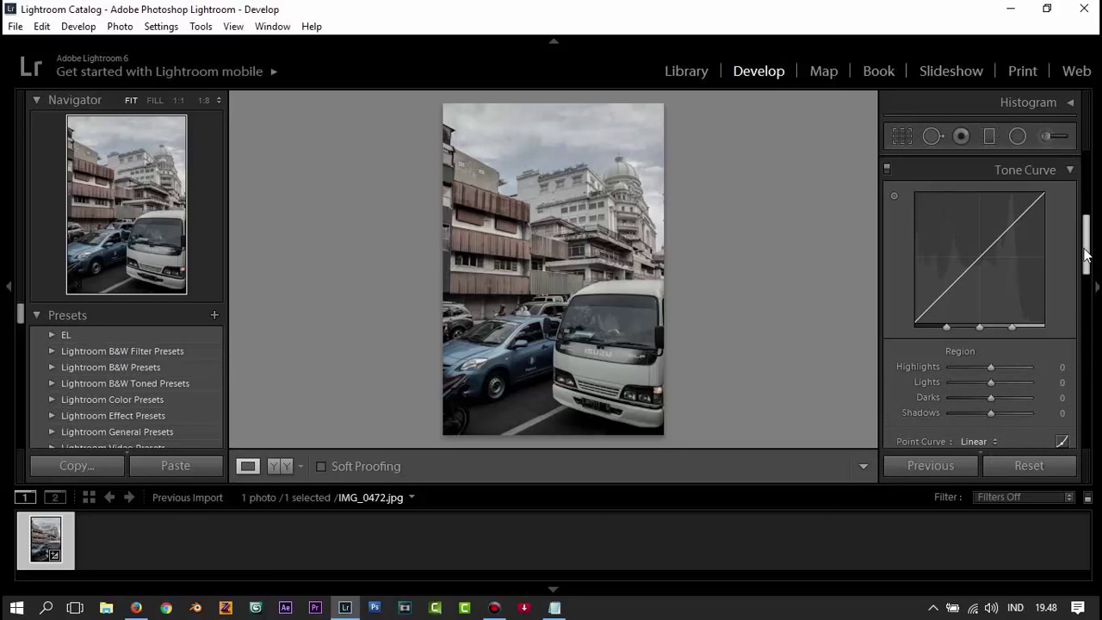
{"action": "left_click_drag", "start_coordinate": [1087, 253], "coordinate": [1086, 268]}
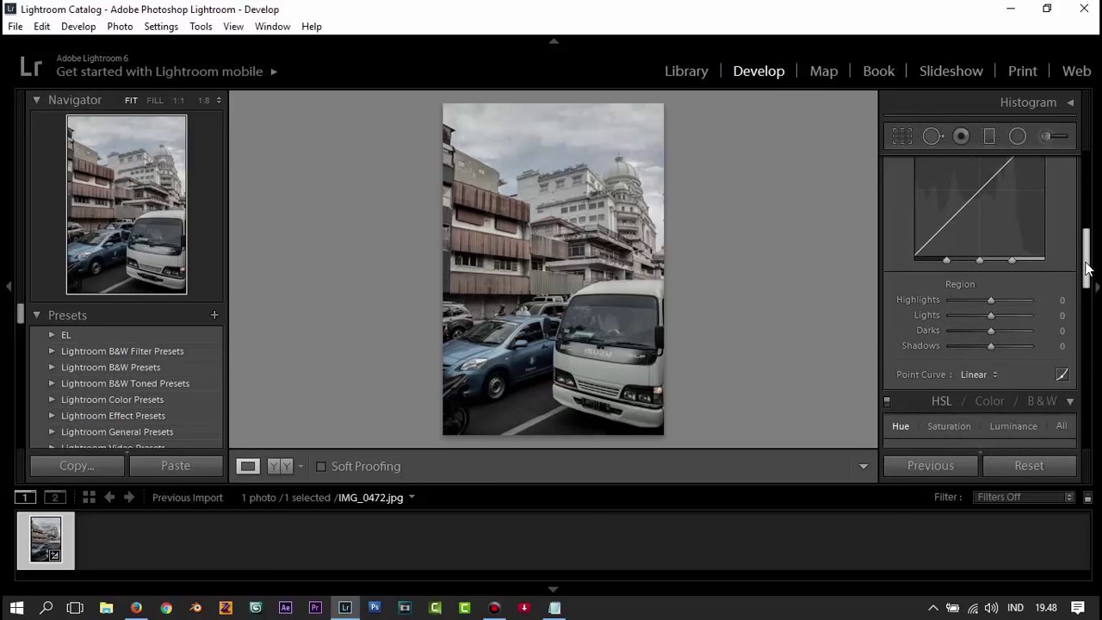
{"action": "left_click", "coordinate": [1063, 377]}
{"action": "left_click_drag", "start_coordinate": [1086, 297], "coordinate": [1086, 278]}
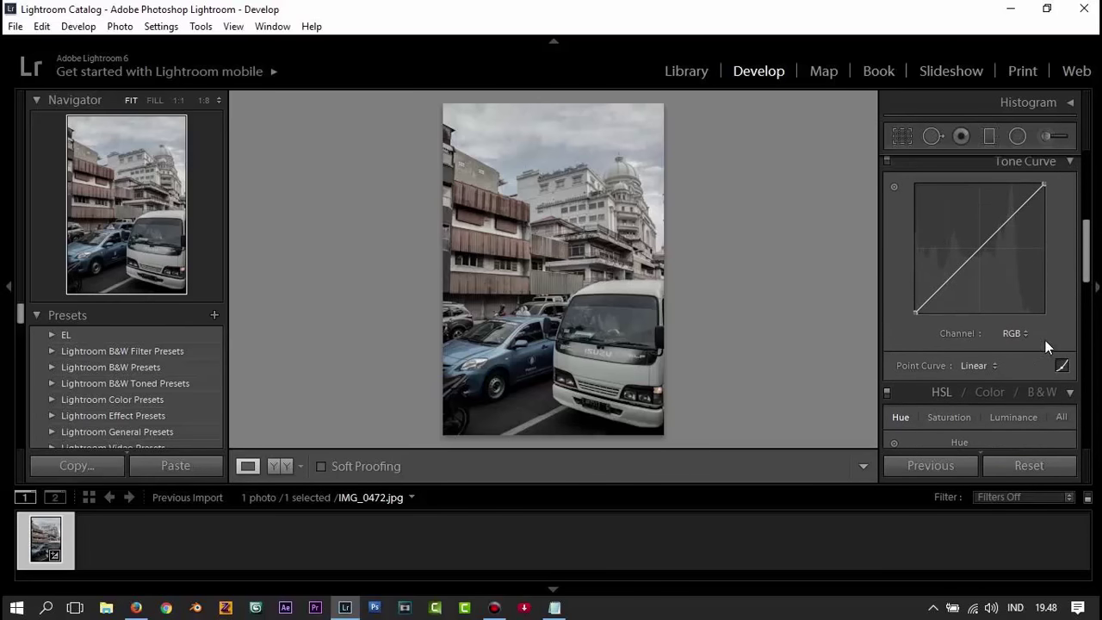
{"action": "left_click", "coordinate": [936, 291]}
{"action": "left_click", "coordinate": [966, 262]}
{"action": "left_click", "coordinate": [991, 238]}
{"action": "left_click", "coordinate": [1020, 211]}
- Lift the black point for matte shadows and fine-tune the midtone and highlight points
{"action": "mouse_move", "coordinate": [917, 311]}
{"action": "left_mouse_down"}
{"action": "mouse_move", "coordinate": [916, 282]}
{"action": "mouse_move", "coordinate": [936, 281]}
{"action": "left_mouse_up"}
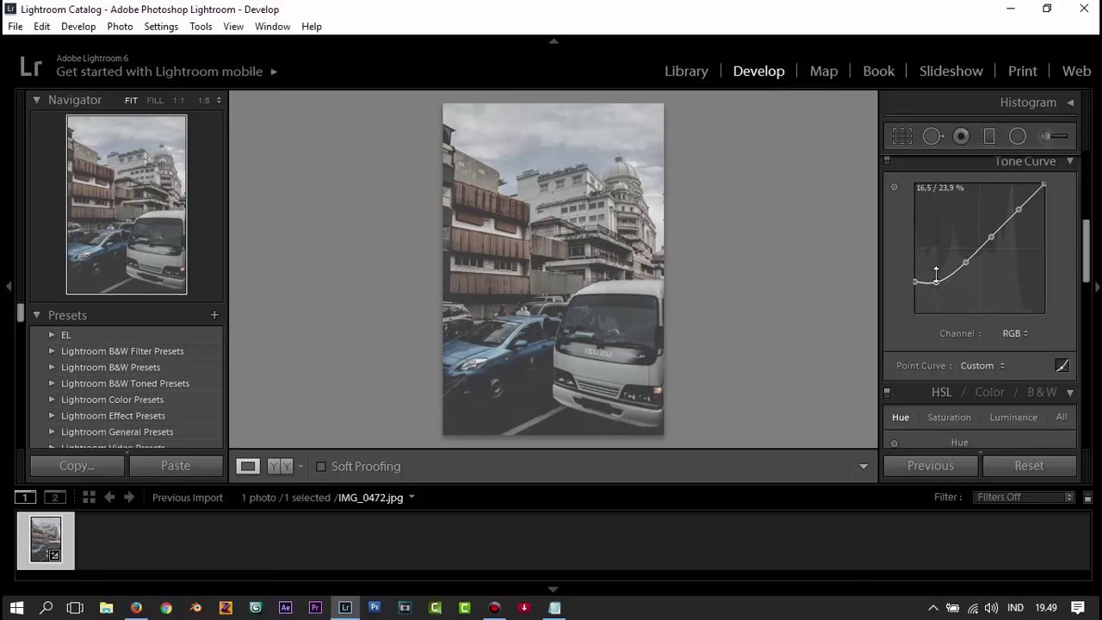
{"action": "left_click_drag", "start_coordinate": [957, 268], "coordinate": [954, 272]}
{"action": "left_click_drag", "start_coordinate": [989, 241], "coordinate": [987, 245]}
{"action": "left_click_drag", "start_coordinate": [987, 244], "coordinate": [984, 247]}
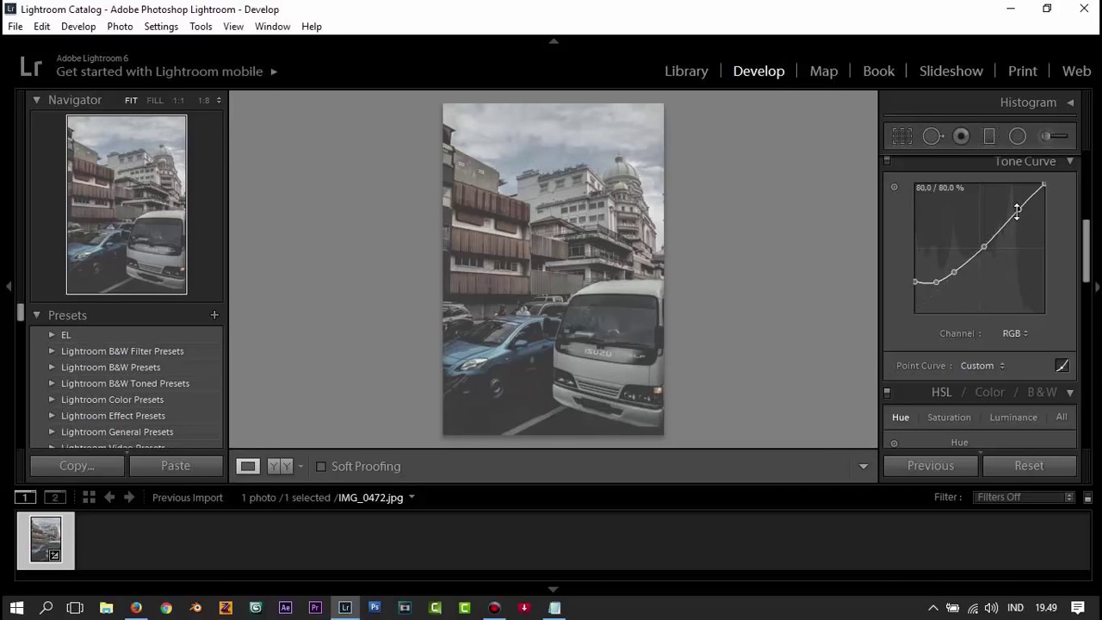
{"action": "left_click_drag", "start_coordinate": [1018, 209], "coordinate": [1015, 209]}
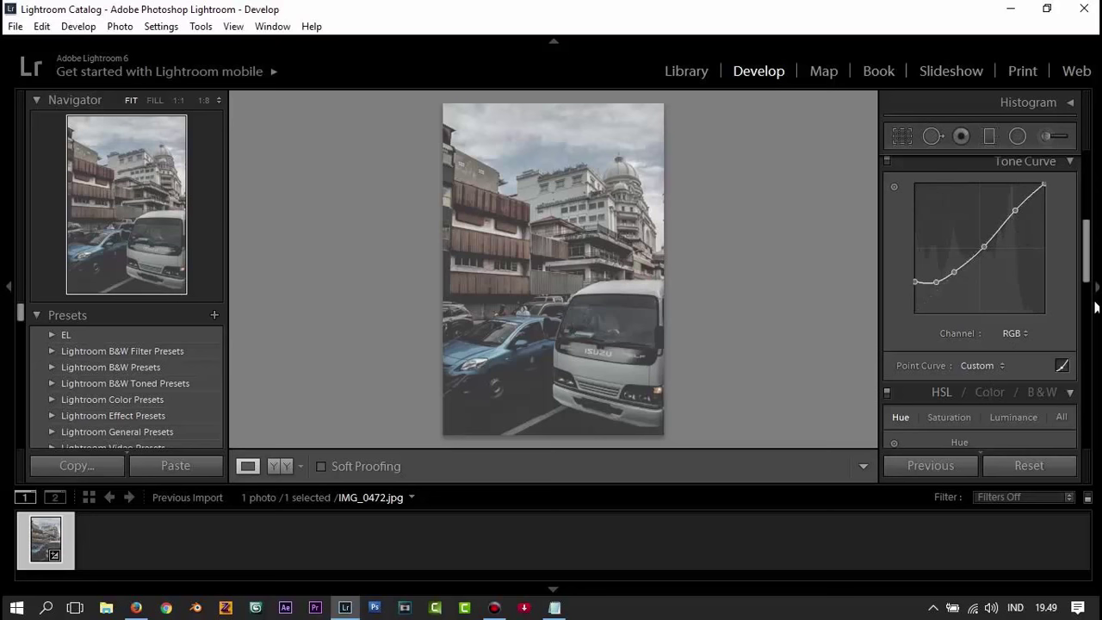
- Choose Gold 100 +++ from the Point Curve preset list
{"action": "left_click", "coordinate": [996, 364]}
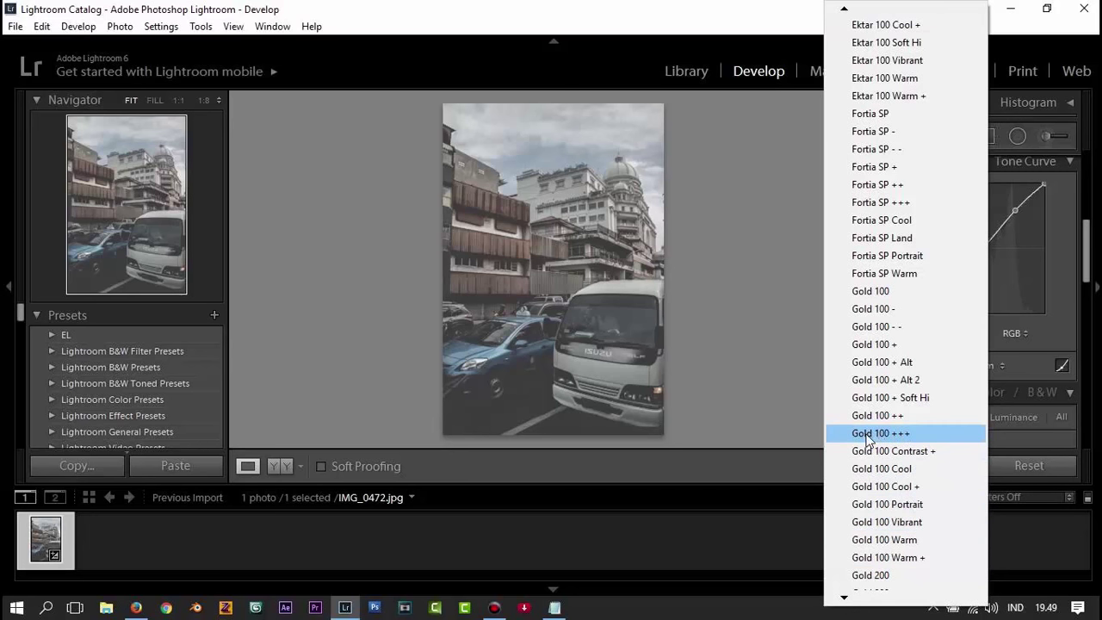
{"action": "left_click", "coordinate": [861, 439]}
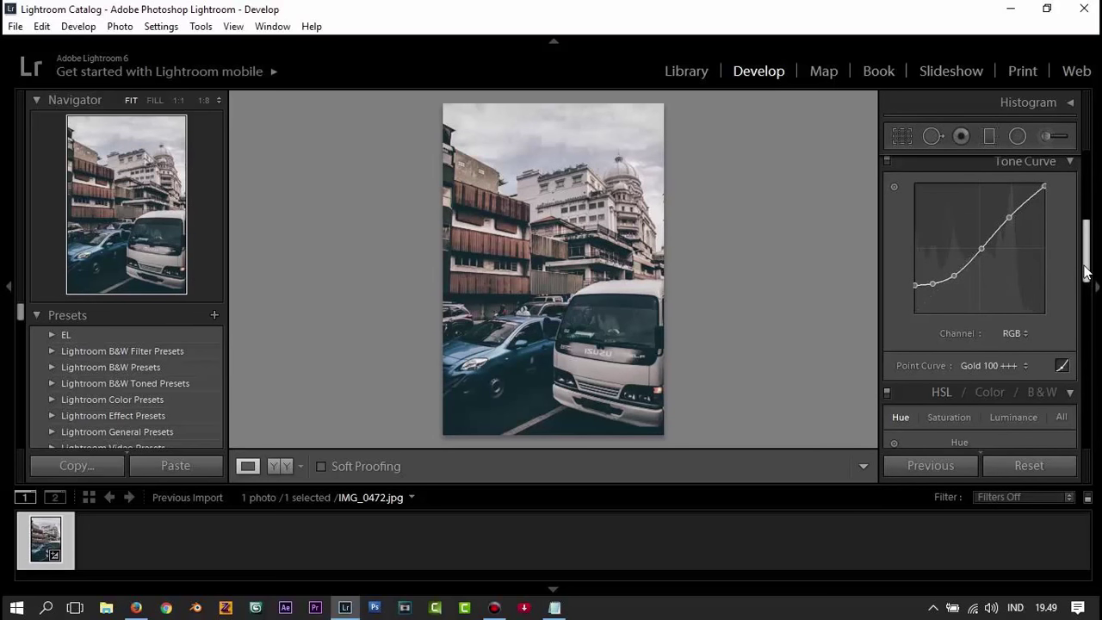
- Set HSL hues Red +5, Orange -22, Yellow -5 and Green +18
{"action": "left_click_drag", "start_coordinate": [1084, 271], "coordinate": [1085, 305]}
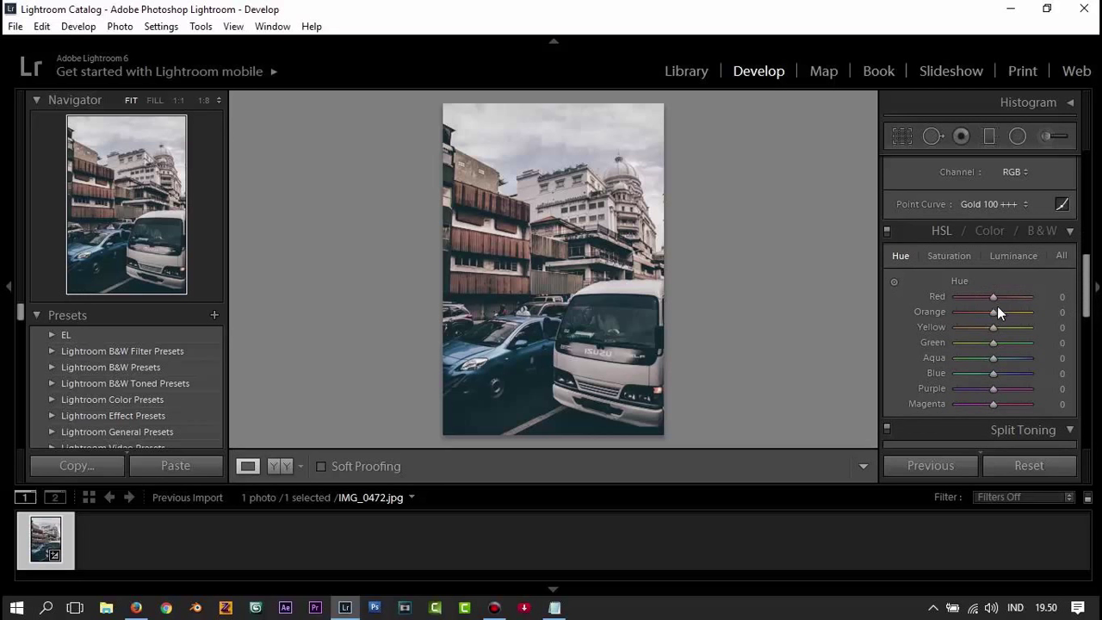
{"action": "left_click", "coordinate": [1054, 296]}
{"action": "type", "text": "5"}
{"action": "key", "text": "Return"}
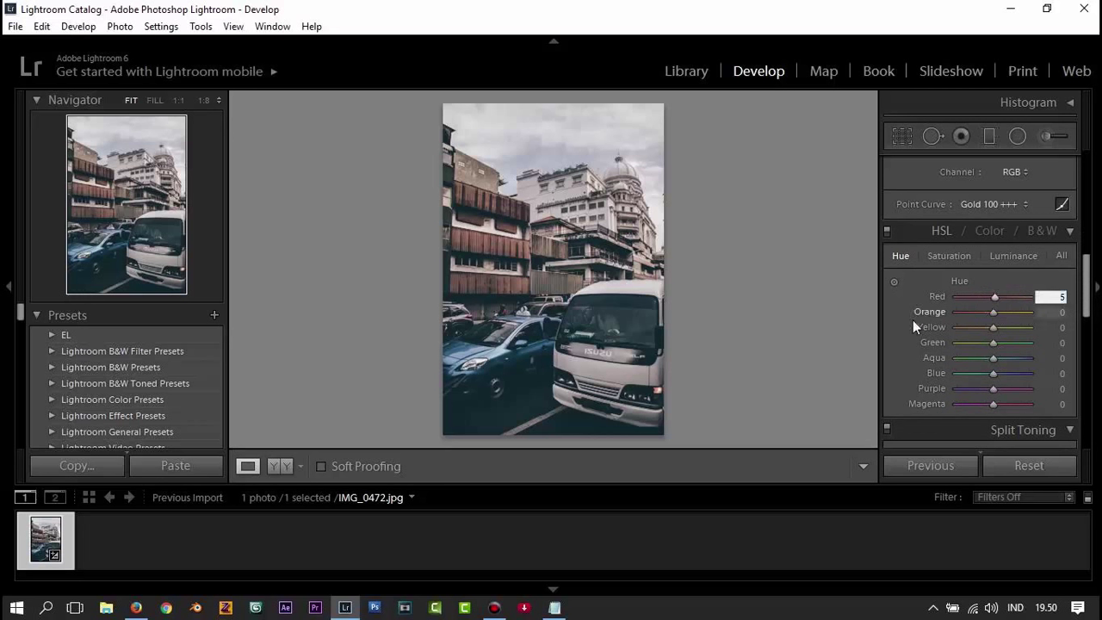
{"action": "left_click", "coordinate": [1065, 315]}
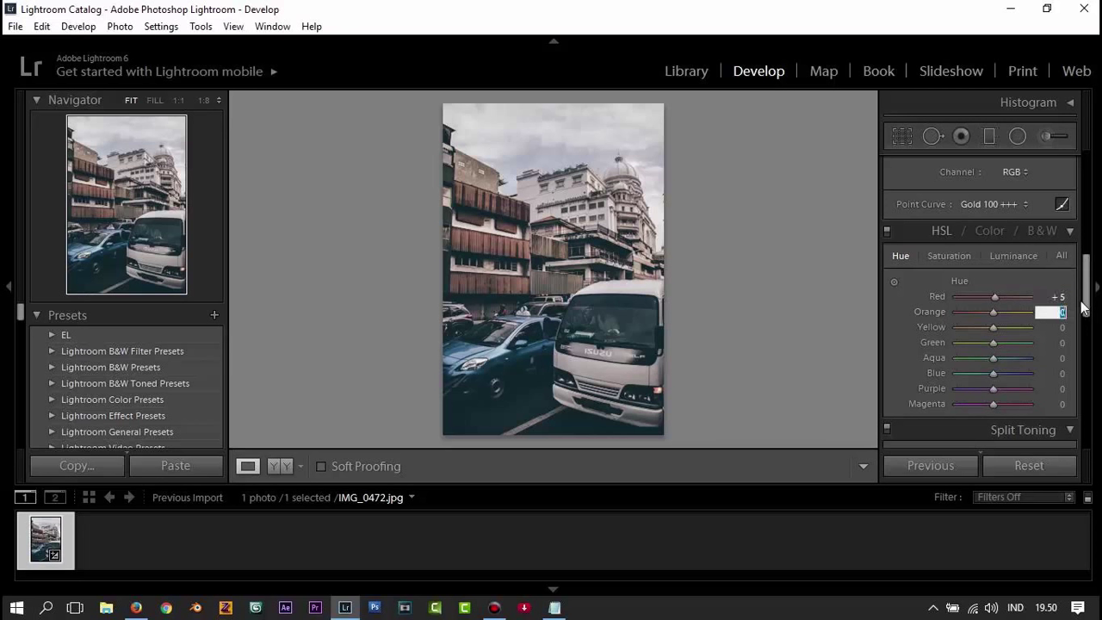
{"action": "type", "text": "-22"}
{"action": "key", "text": "Return"}
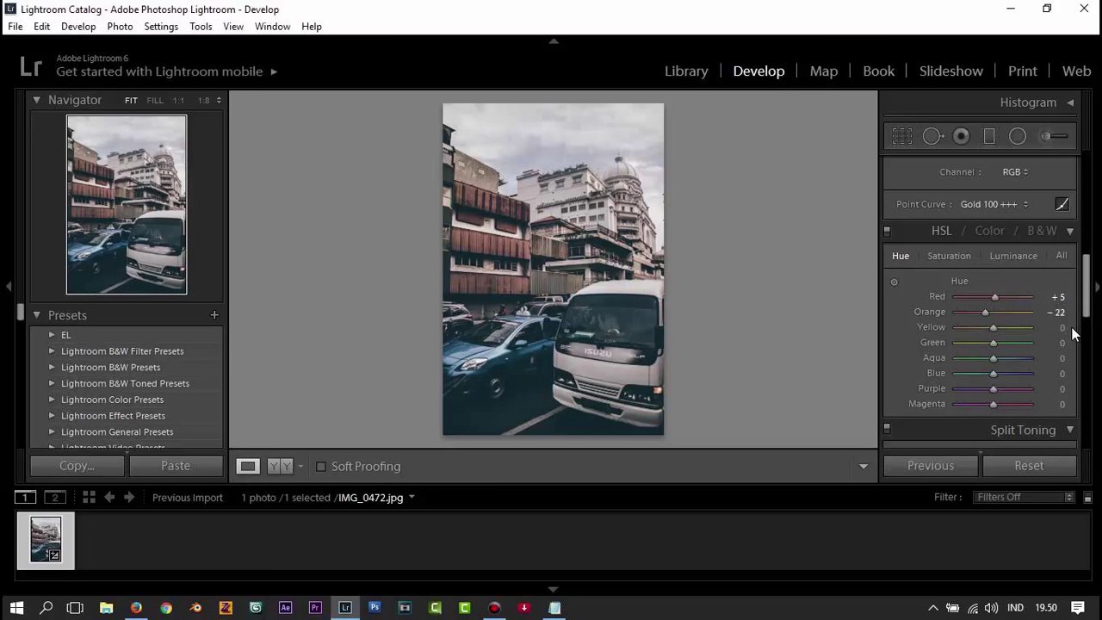
{"action": "left_click", "coordinate": [1066, 328]}
{"action": "type", "text": "-5"}
{"action": "key", "text": "Return"}
{"action": "left_click", "coordinate": [1064, 343]}
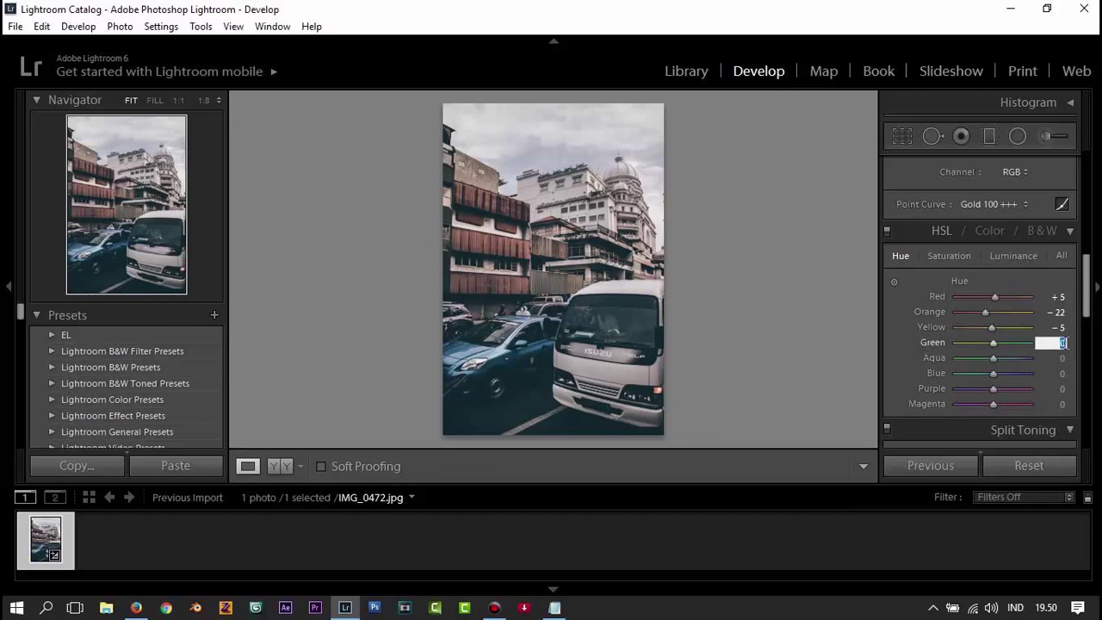
{"action": "type", "text": "8"}
{"action": "key", "text": "Return"}
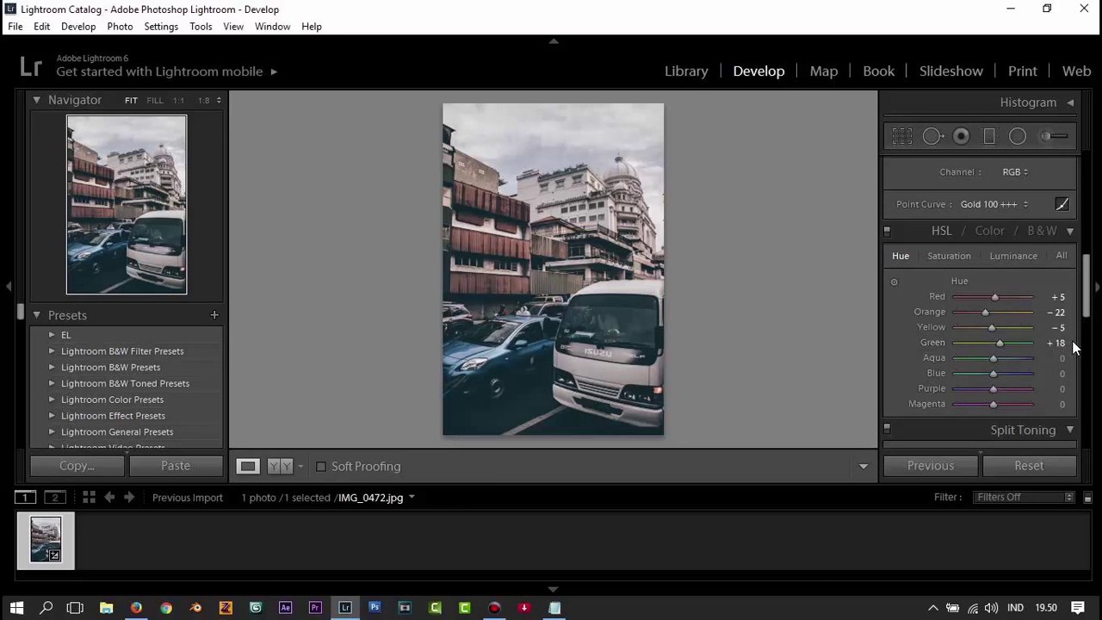
- Set HSL hues Aqua -13, Blue -16, Purple -20 and Magenta +11
{"action": "left_click", "coordinate": [1064, 358]}
{"action": "type", "text": "-13"}
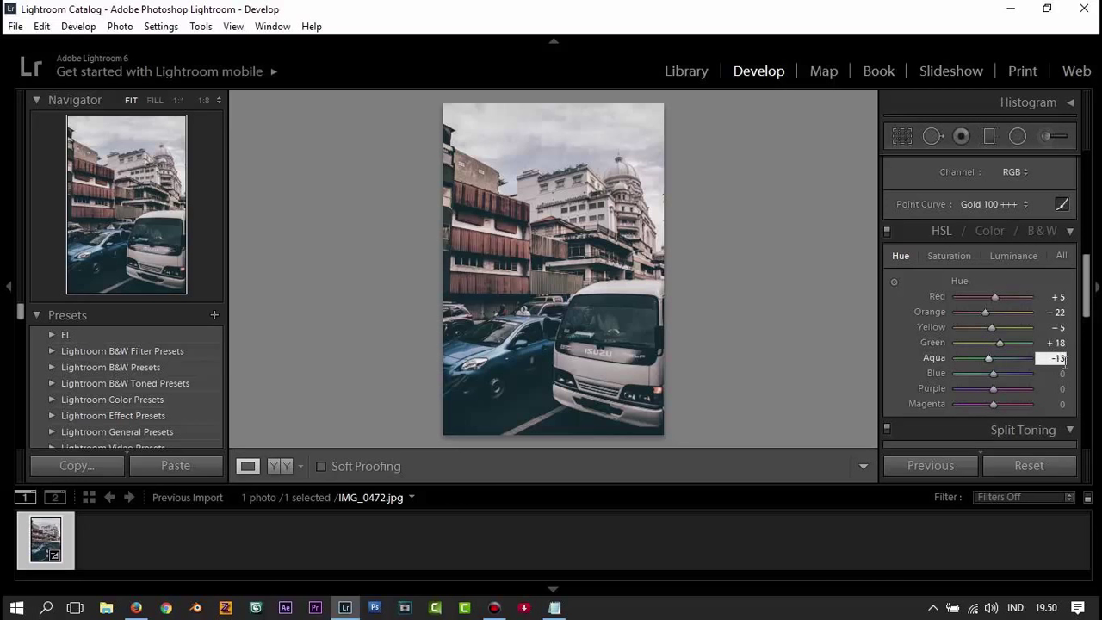
{"action": "key", "text": "Return"}
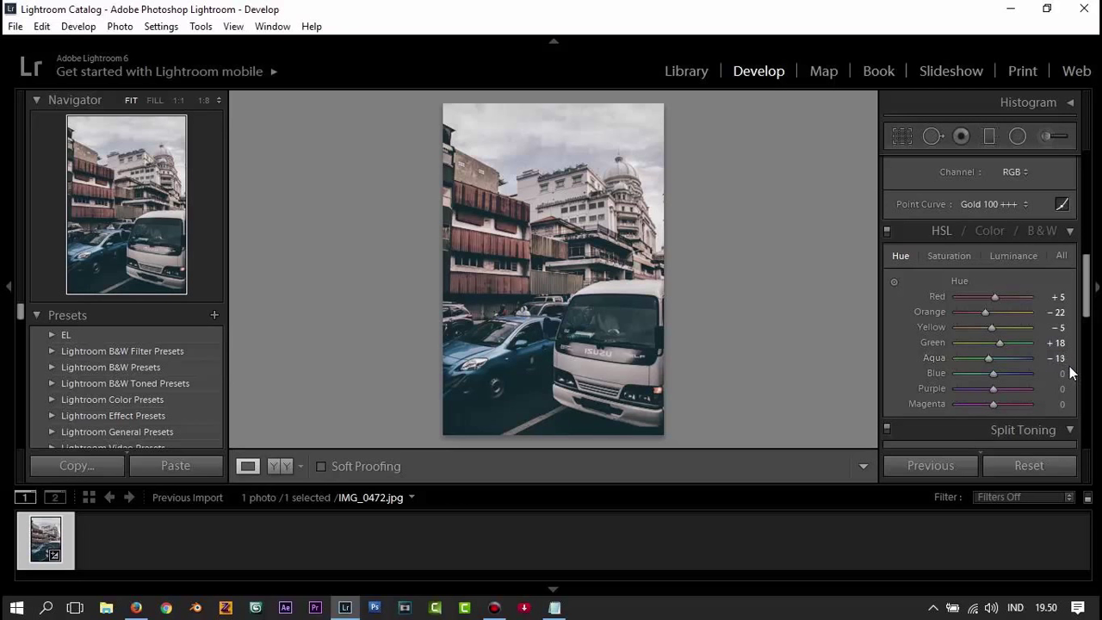
{"action": "left_click", "coordinate": [1062, 373]}
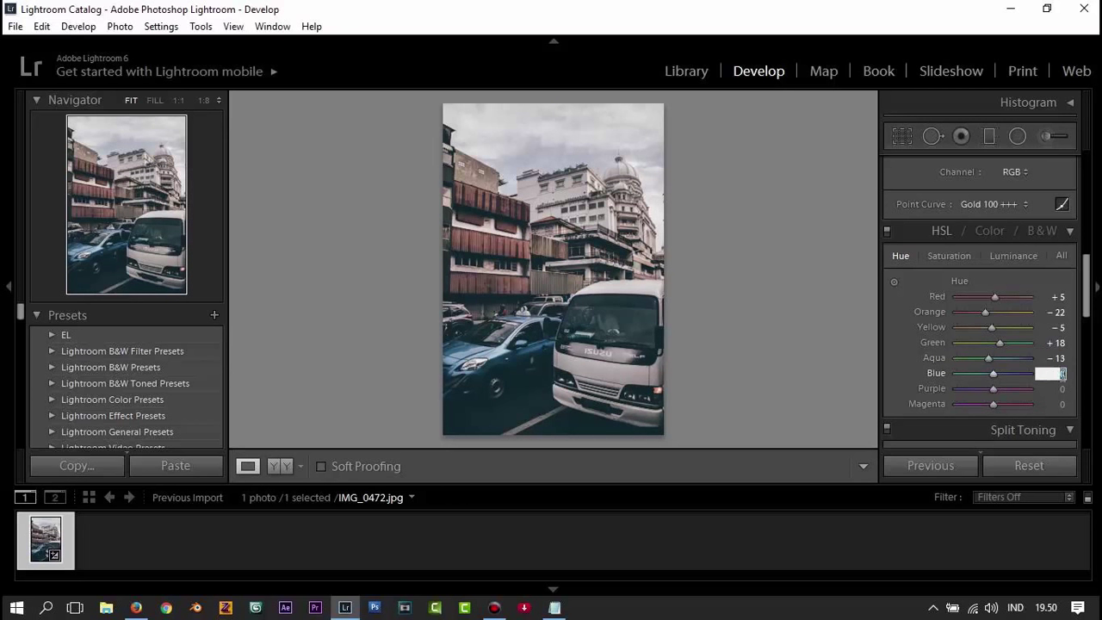
{"action": "type", "text": "-16"}
{"action": "key", "text": "Return"}
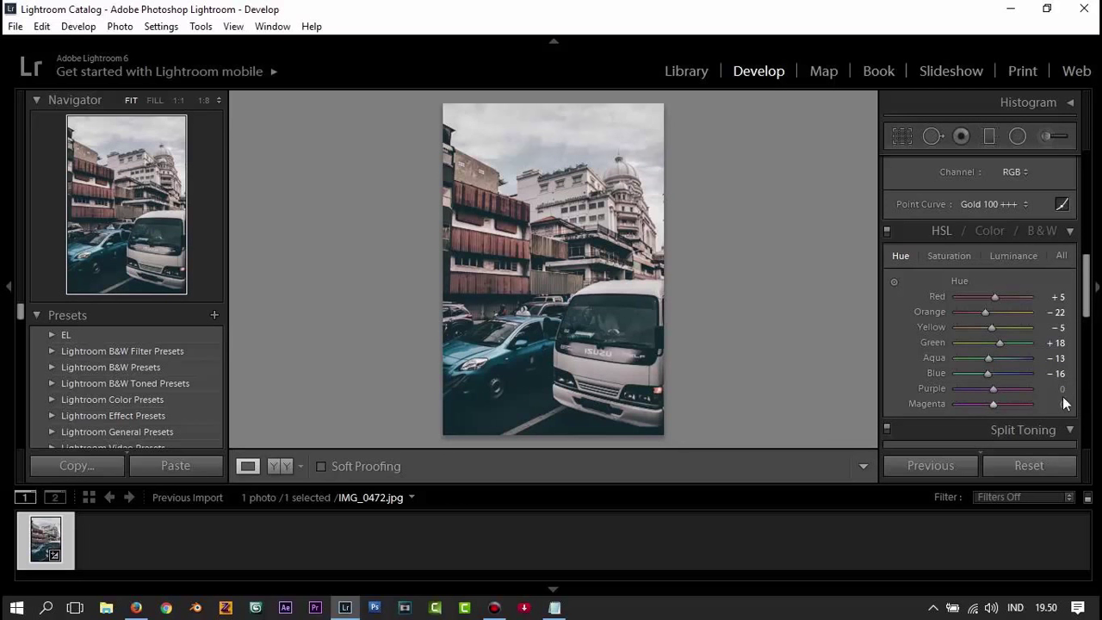
{"action": "left_click", "coordinate": [1062, 388]}
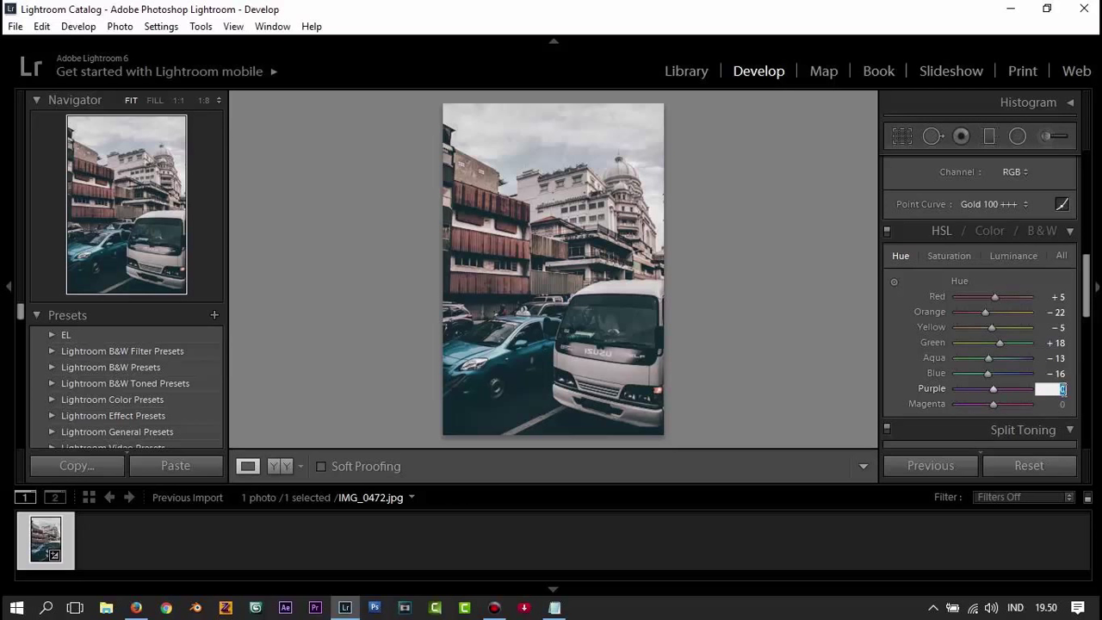
{"action": "type", "text": "-20"}
{"action": "key", "text": "Return"}
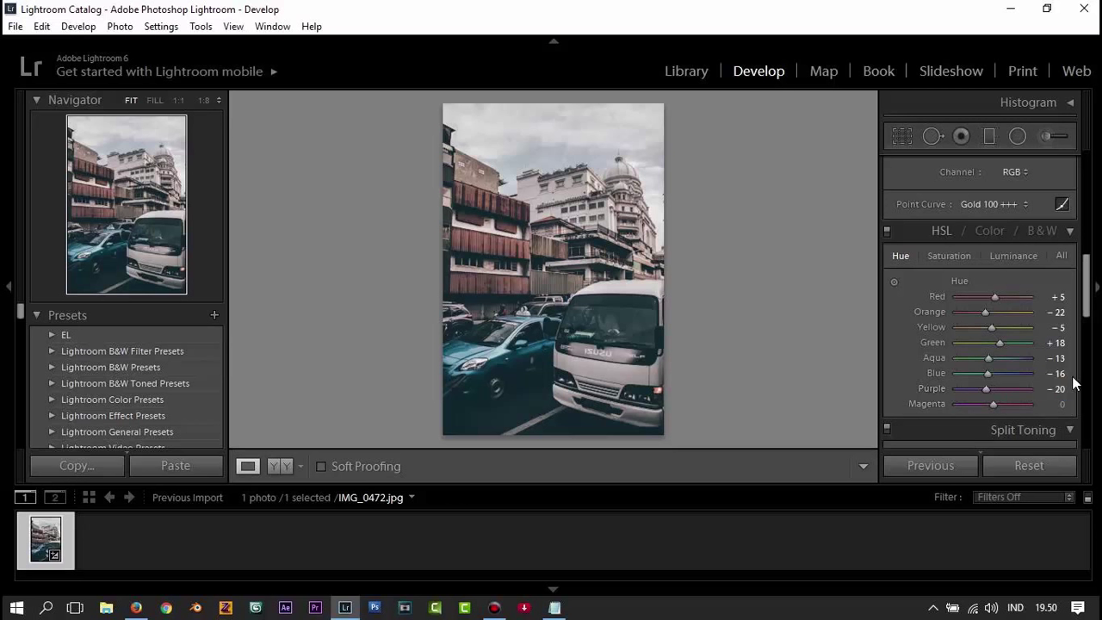
{"action": "left_click", "coordinate": [1062, 404]}
{"action": "type", "text": "11"}
{"action": "key", "text": "Return"}
{"action": "left_click", "coordinate": [961, 253]}
{"action": "left_click", "coordinate": [901, 258]}
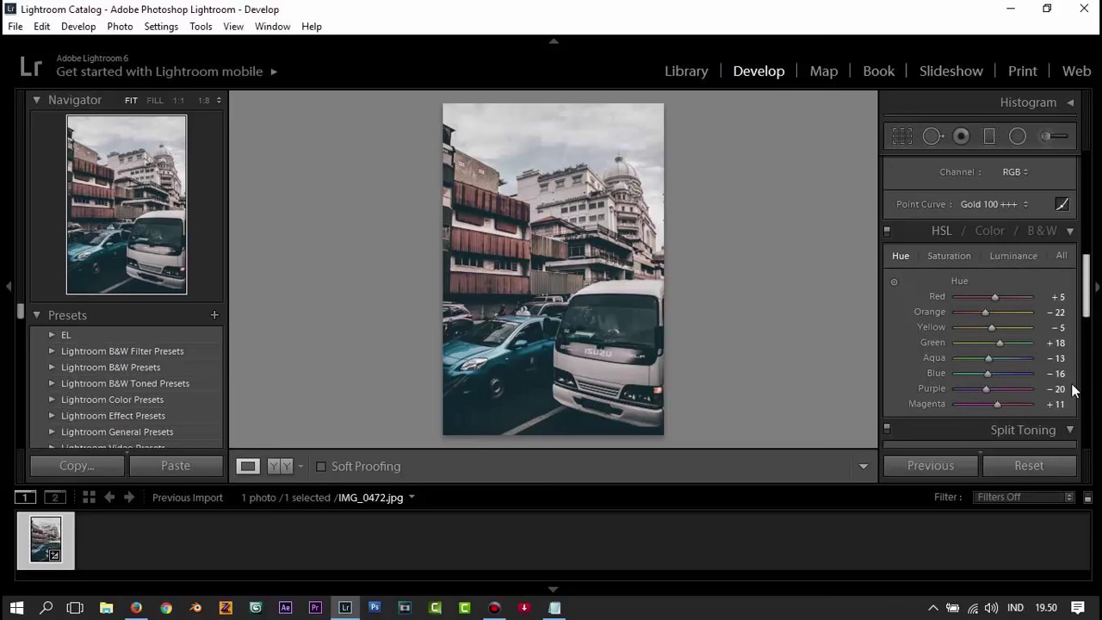
- Set HSL saturation to Red -4, Orange +62 and Yellow -71
{"action": "left_click", "coordinate": [958, 255]}
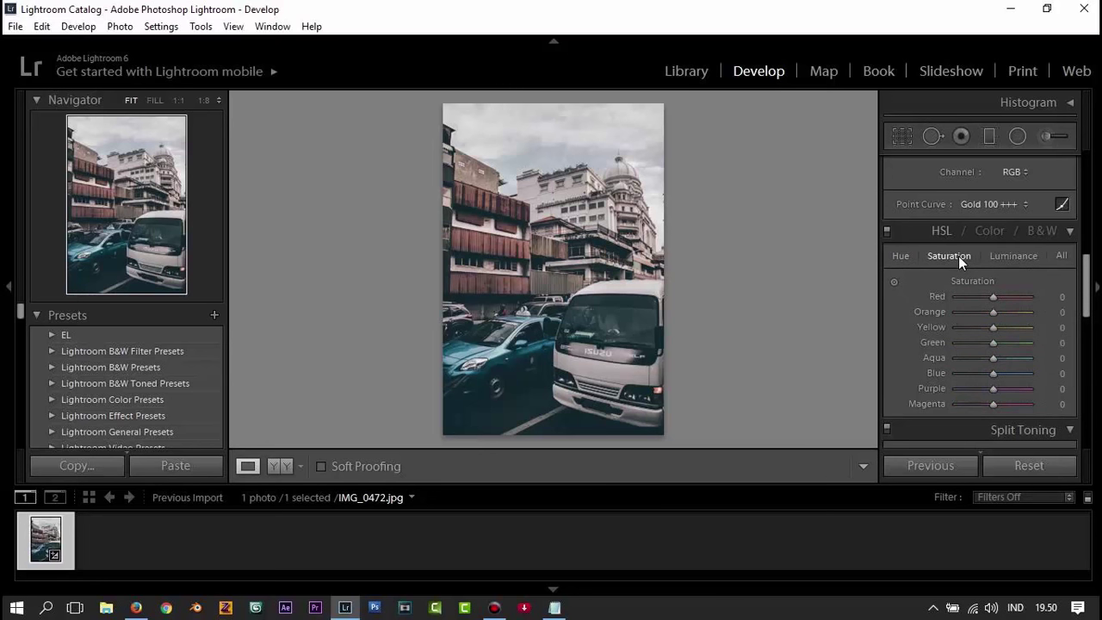
{"action": "left_click", "coordinate": [1058, 299]}
{"action": "type", "text": "-4"}
{"action": "key", "text": "Return"}
{"action": "left_click", "coordinate": [1061, 313]}
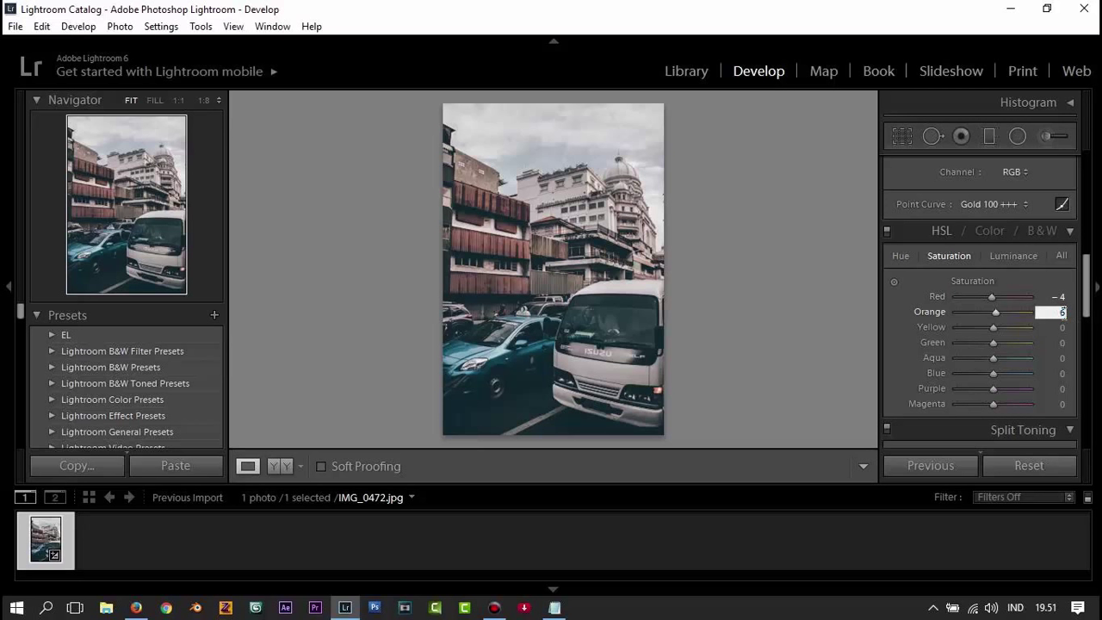
{"action": "type", "text": "62"}
{"action": "key", "text": "Return"}
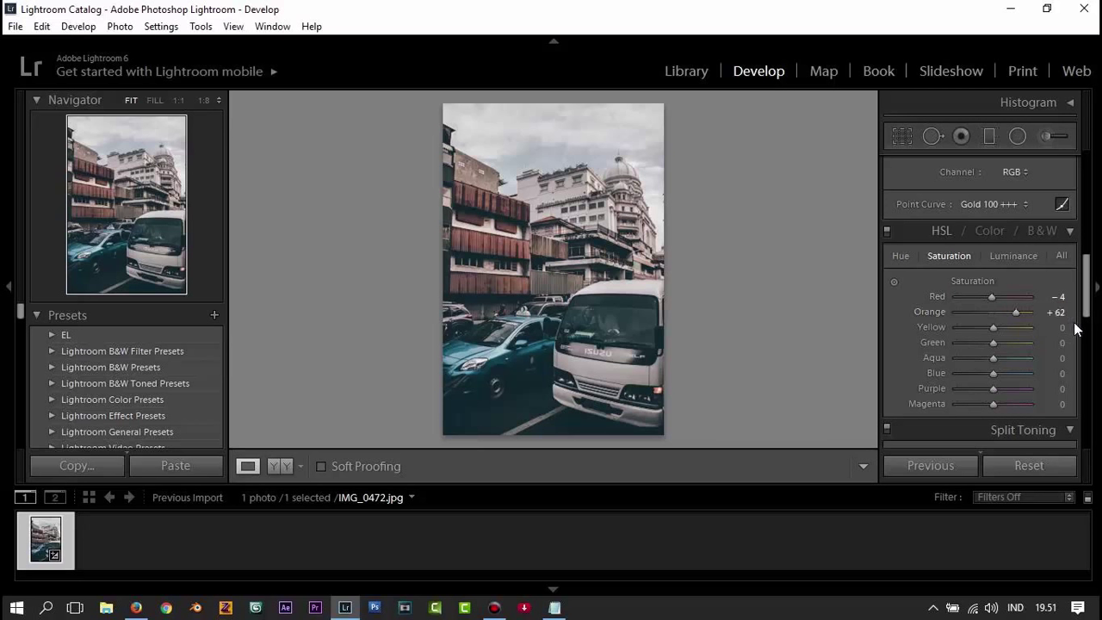
{"action": "left_click", "coordinate": [1063, 328]}
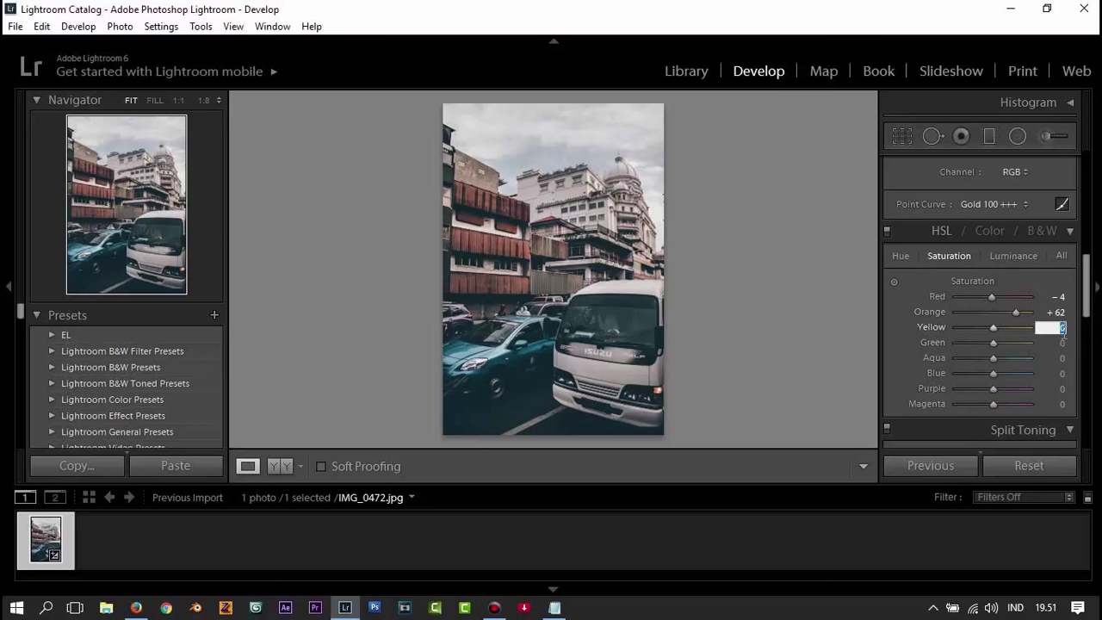
{"action": "type", "text": "-71"}
{"action": "key", "text": "Return"}
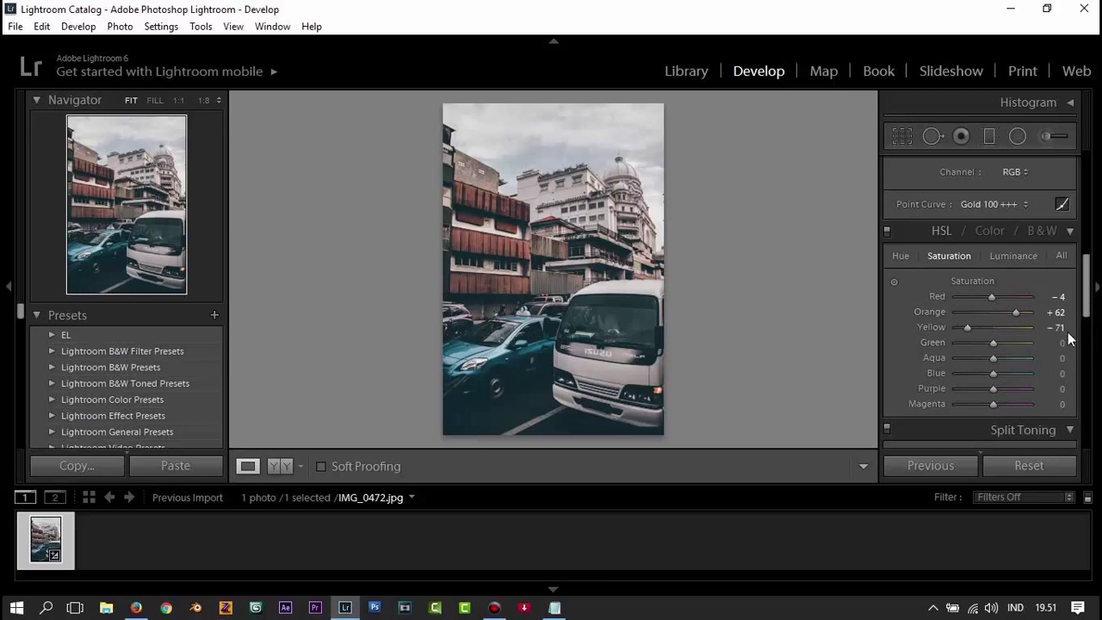
- Desaturate Green and Purple to -100 and set Blue saturation to -24
{"action": "left_click_drag", "start_coordinate": [1061, 343], "coordinate": [946, 350]}
{"action": "left_click", "coordinate": [1063, 369]}
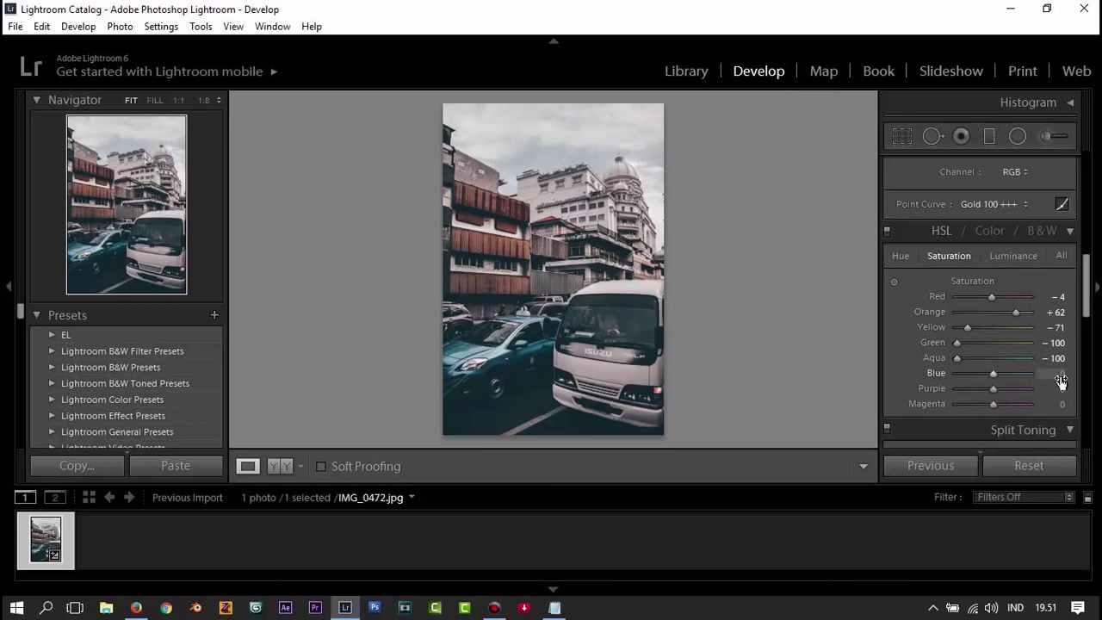
{"action": "type", "text": "- 24"}
{"action": "key", "text": "Return"}
{"action": "mouse_move", "coordinate": [995, 389]}
{"action": "left_mouse_down"}
{"action": "mouse_move", "coordinate": [956, 393]}
{"action": "mouse_move", "coordinate": [943, 409]}
{"action": "left_mouse_up"}
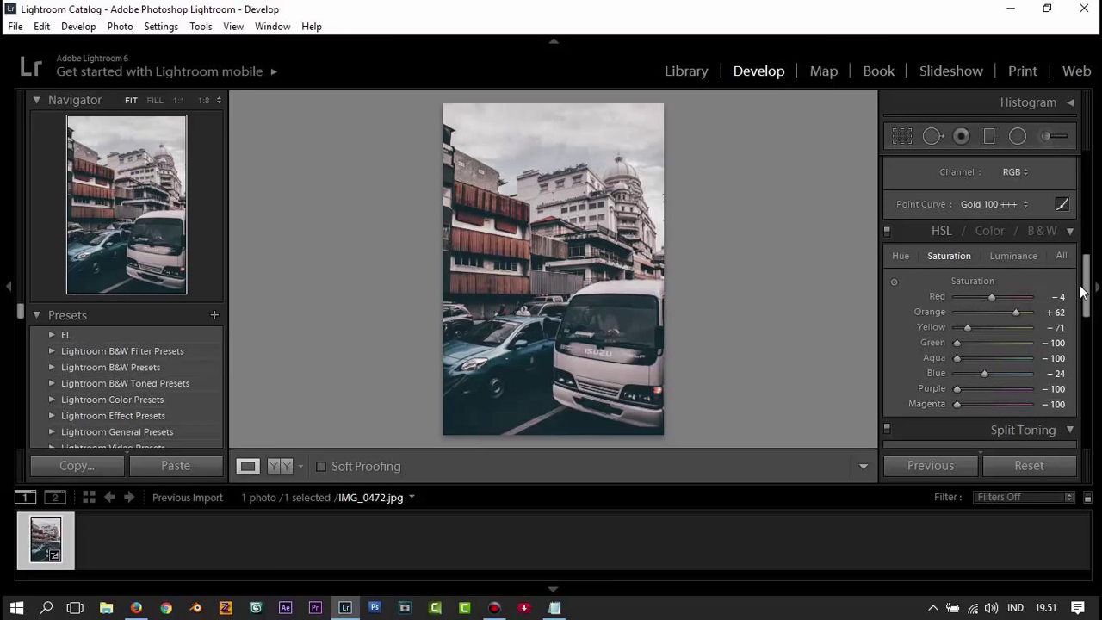
- Set HSL luminance to Red +2, Orange +24 and Yellow -16
{"action": "left_click", "coordinate": [1019, 255]}
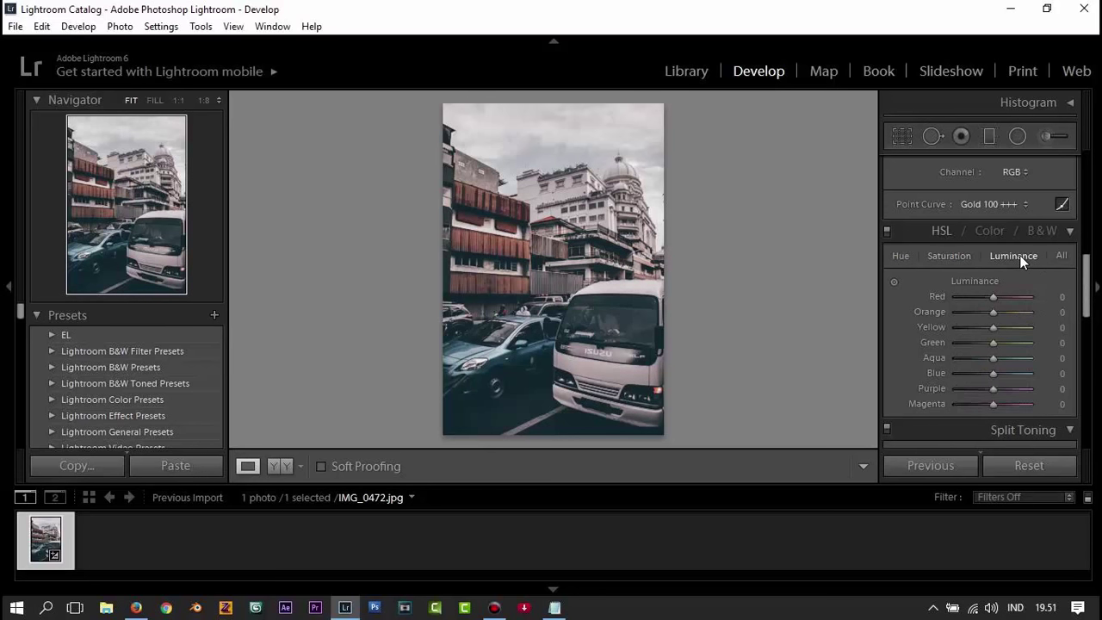
{"action": "left_click", "coordinate": [1064, 298]}
{"action": "type", "text": "2"}
{"action": "key", "text": "Return"}
{"action": "left_click", "coordinate": [1064, 312]}
{"action": "type", "text": "24"}
{"action": "key", "text": "Return"}
{"action": "left_click", "coordinate": [1061, 327]}
{"action": "type", "text": "-"}
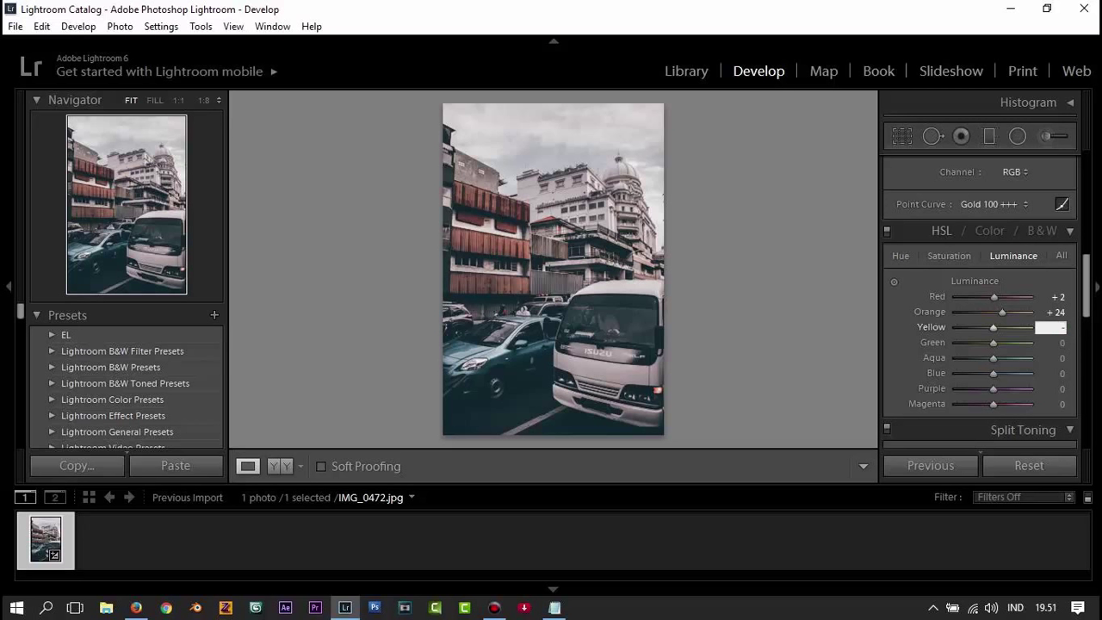
{"action": "type", "text": "16"}
{"action": "key", "text": "Return"}
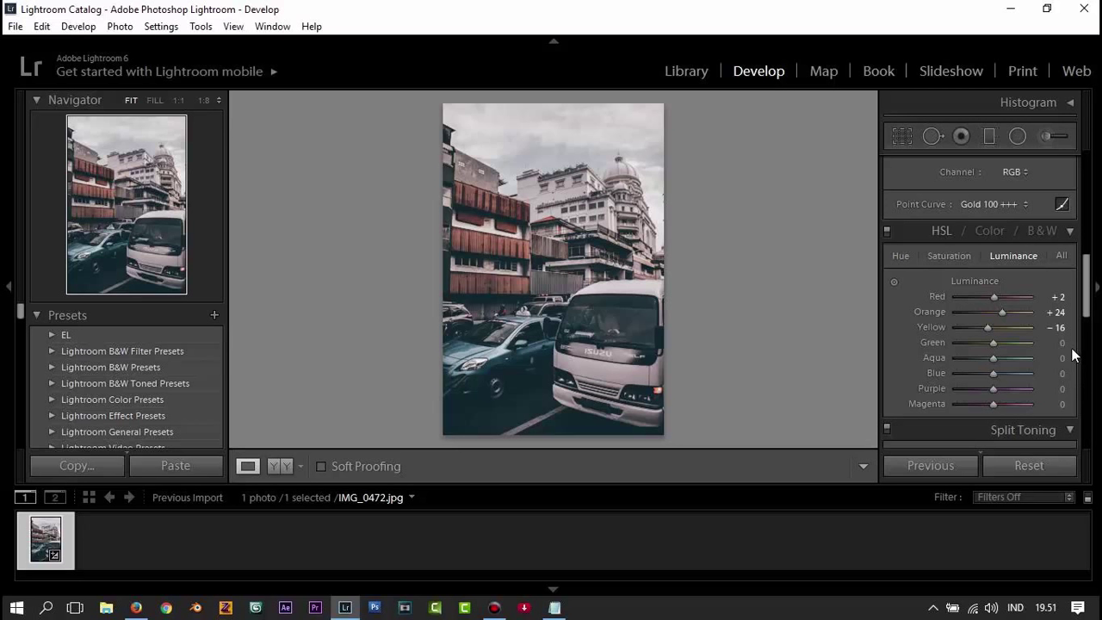
- Set HSL luminance to Aqua -16, Blue +16, Purple -27 and Magenta +13
{"action": "left_click", "coordinate": [1062, 357]}
{"action": "type", "text": "-16"}
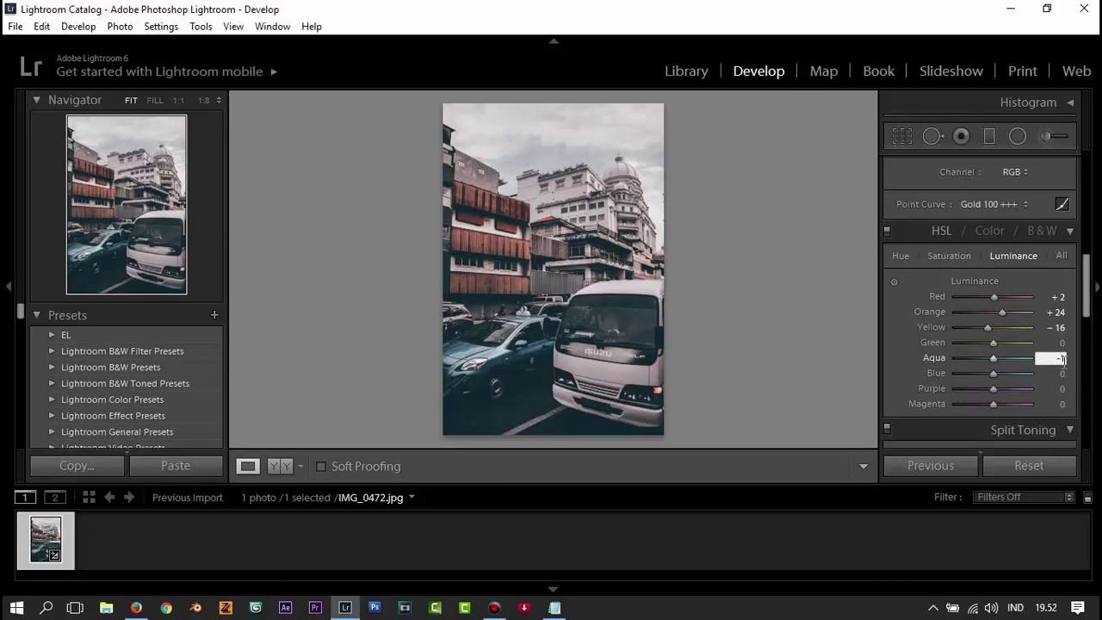
{"action": "key", "text": "Return"}
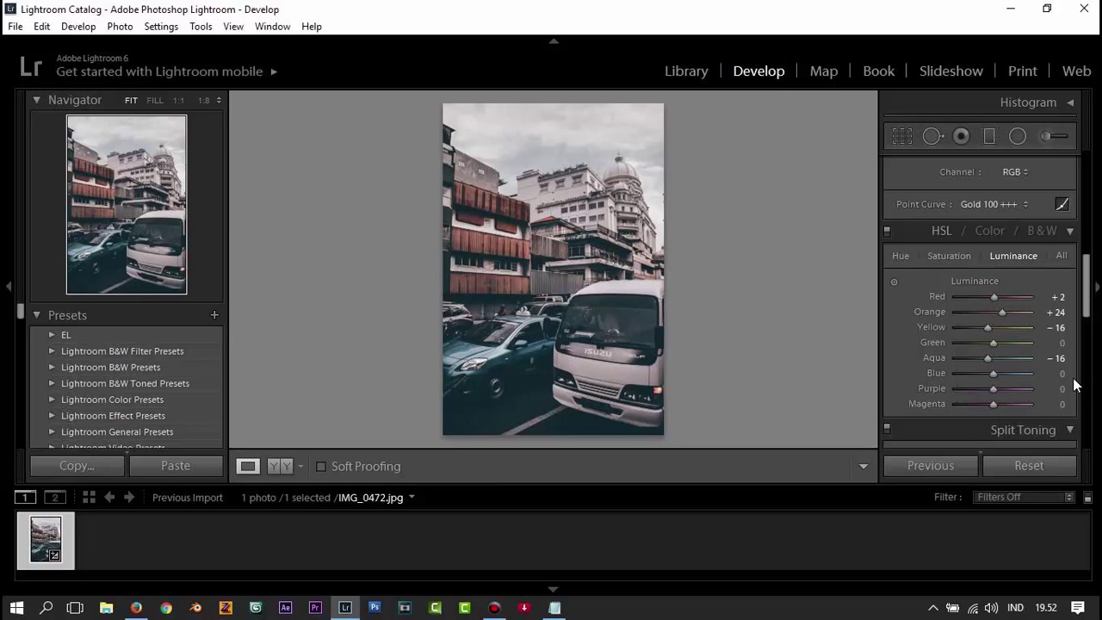
{"action": "left_click", "coordinate": [1059, 373]}
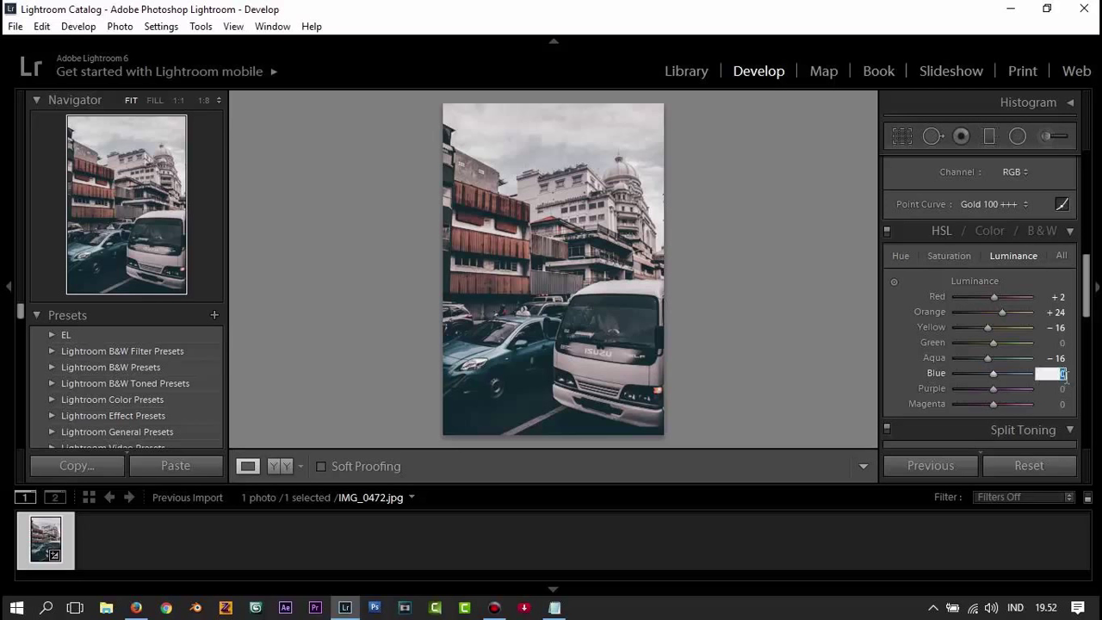
{"action": "type", "text": "16"}
{"action": "key", "text": "Return"}
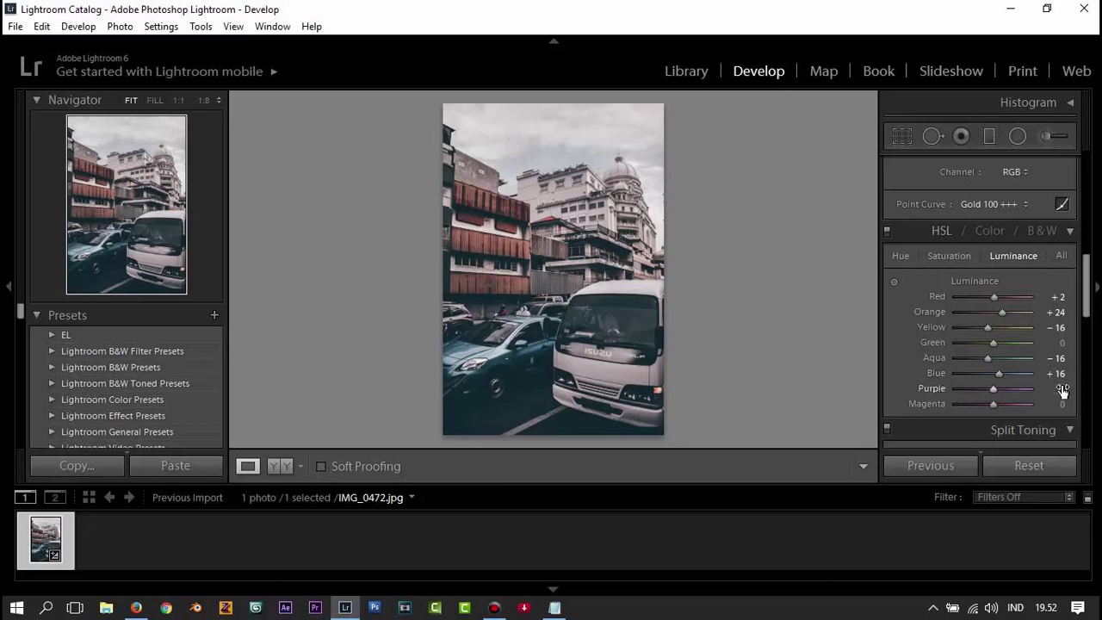
{"action": "left_click", "coordinate": [1060, 389]}
{"action": "type", "text": "-22"}
{"action": "key", "text": "Return"}
{"action": "left_click", "coordinate": [1061, 404]}
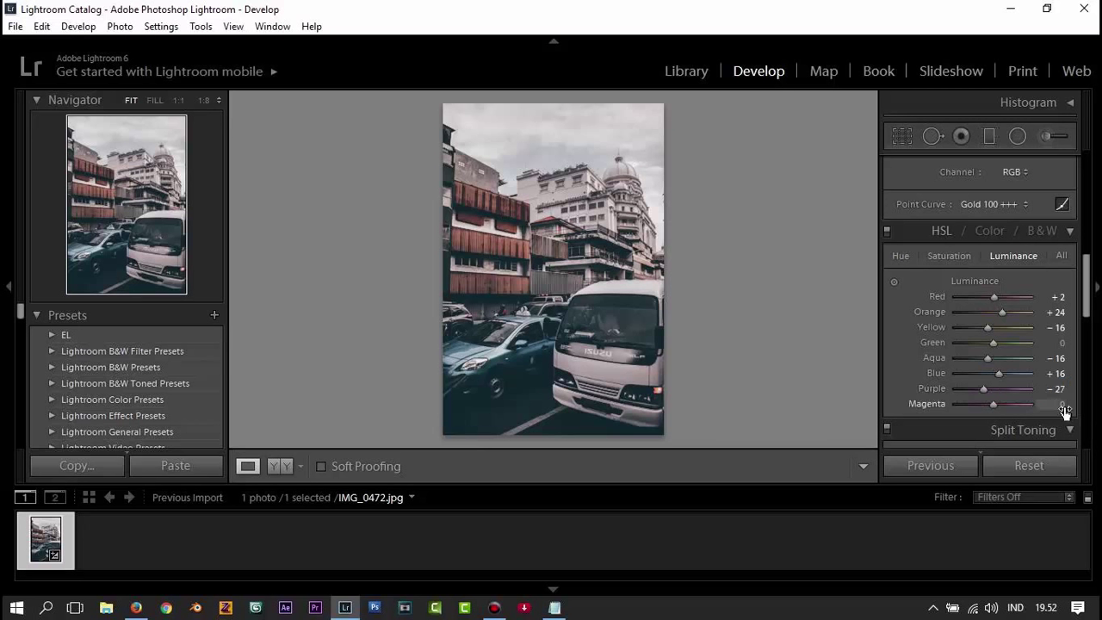
{"action": "type", "text": "1312"}
{"action": "key", "text": "Return"}
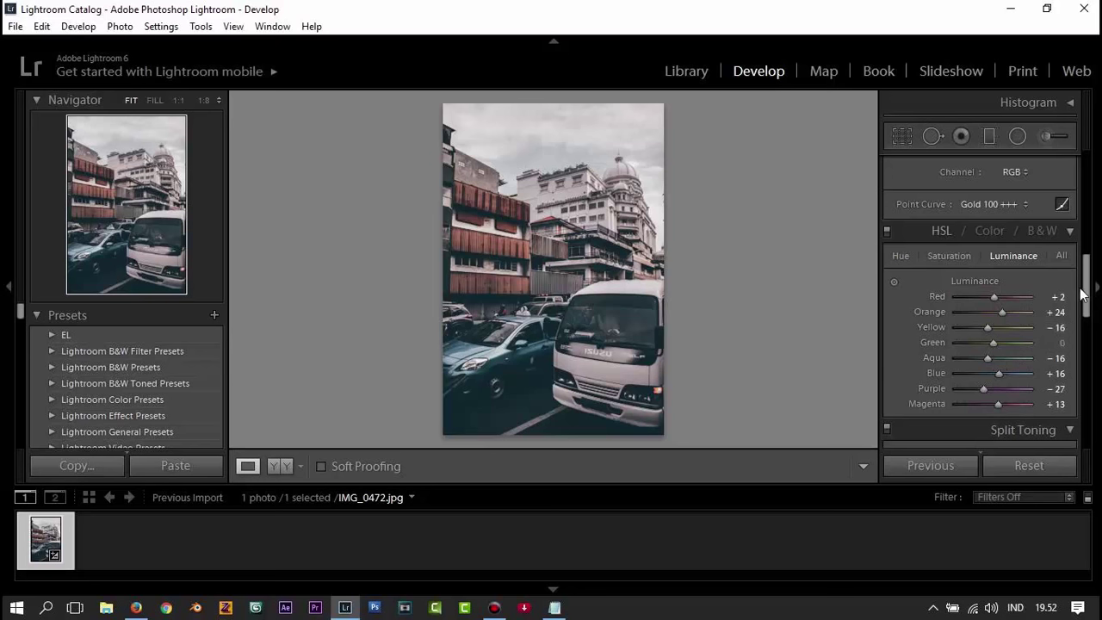
- Set Split Toning to highlights hue 165, balance -45 and shadows hue 195
{"action": "left_click_drag", "start_coordinate": [1090, 273], "coordinate": [1096, 307]}
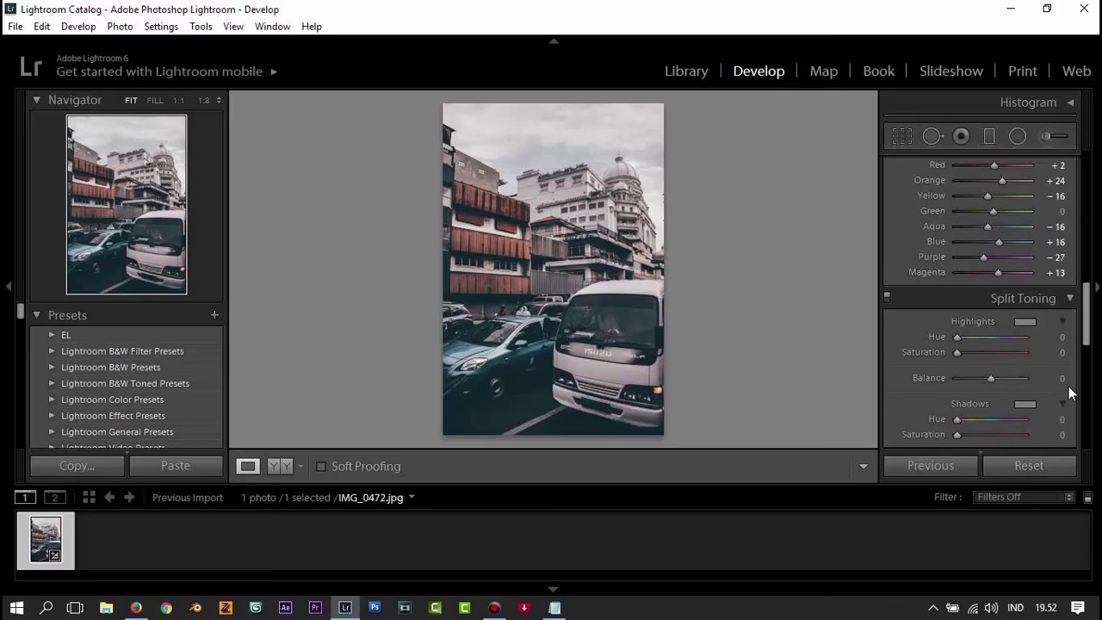
{"action": "left_click", "coordinate": [1061, 336]}
{"action": "type", "text": "1"}
{"action": "type", "text": "65"}
{"action": "key", "text": "Return"}
{"action": "left_click", "coordinate": [1061, 378]}
{"action": "type", "text": "-45"}
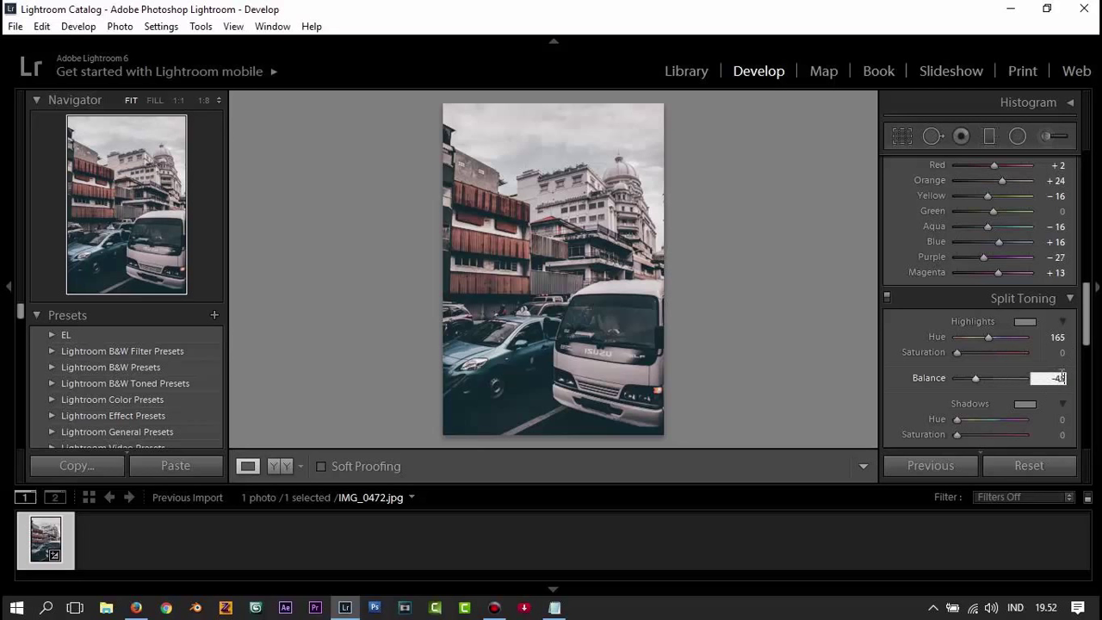
{"action": "key", "text": "Return"}
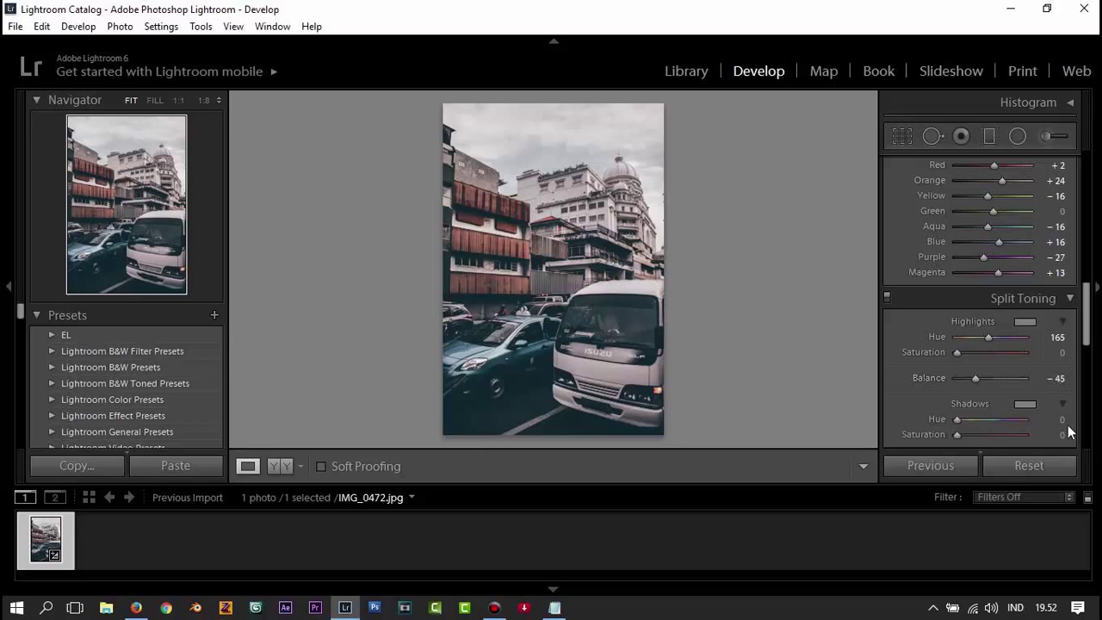
{"action": "left_click", "coordinate": [1061, 419]}
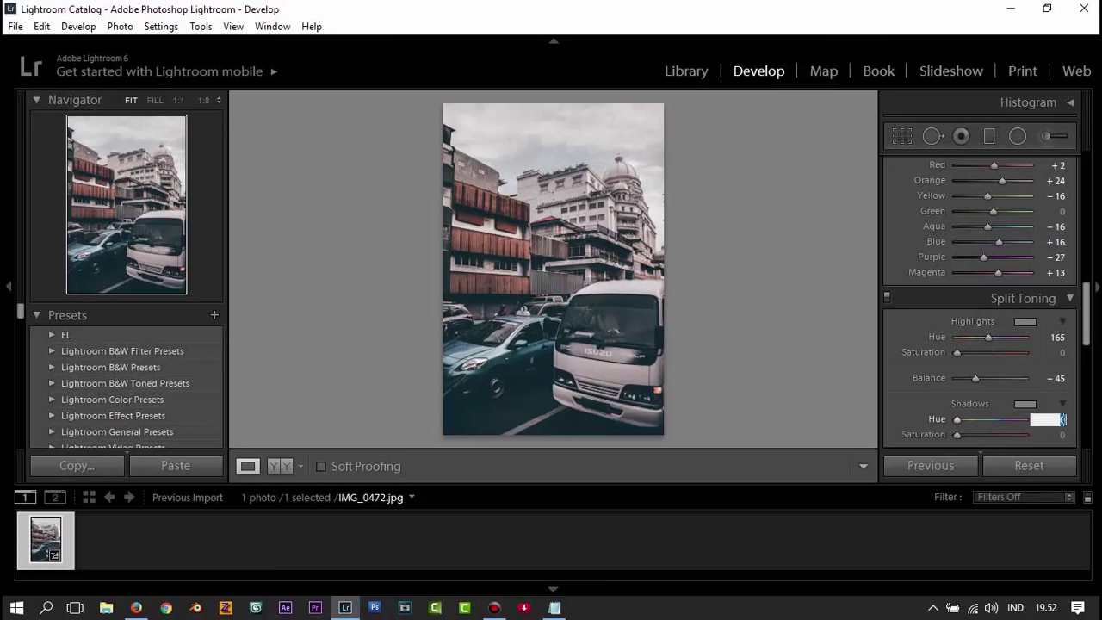
{"action": "type", "text": "195"}
{"action": "key", "text": "Return"}
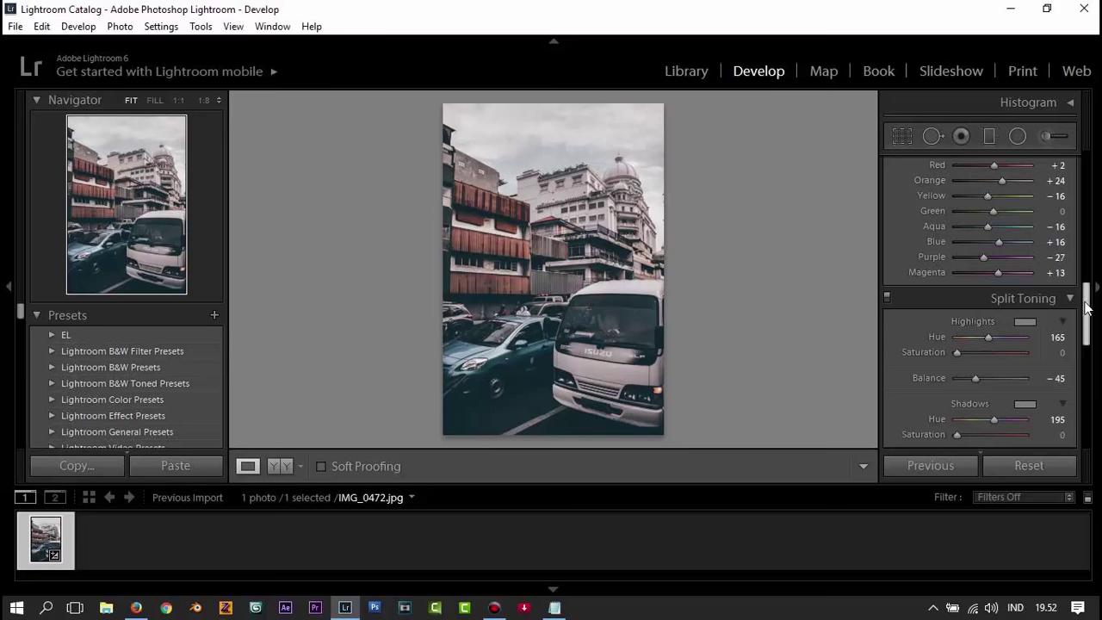
- Set the Detail panel's Sharpening Amount to 25
{"action": "left_click_drag", "start_coordinate": [1082, 317], "coordinate": [1085, 329]}
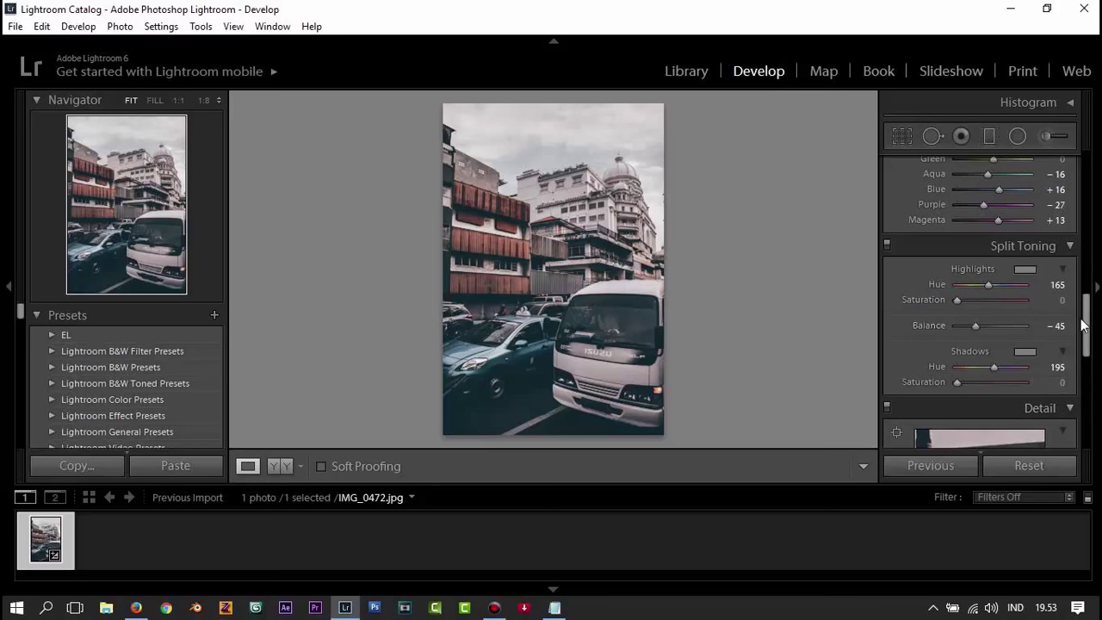
{"action": "left_click_drag", "start_coordinate": [1086, 324], "coordinate": [1078, 384]}
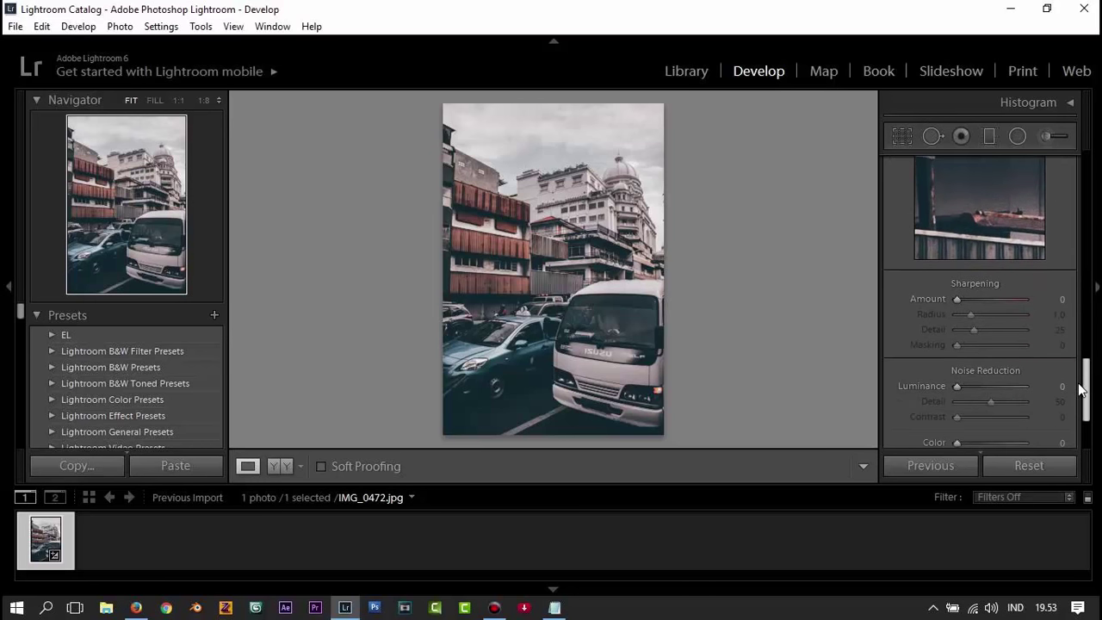
{"action": "left_click", "coordinate": [1056, 300]}
{"action": "type", "text": "24"}
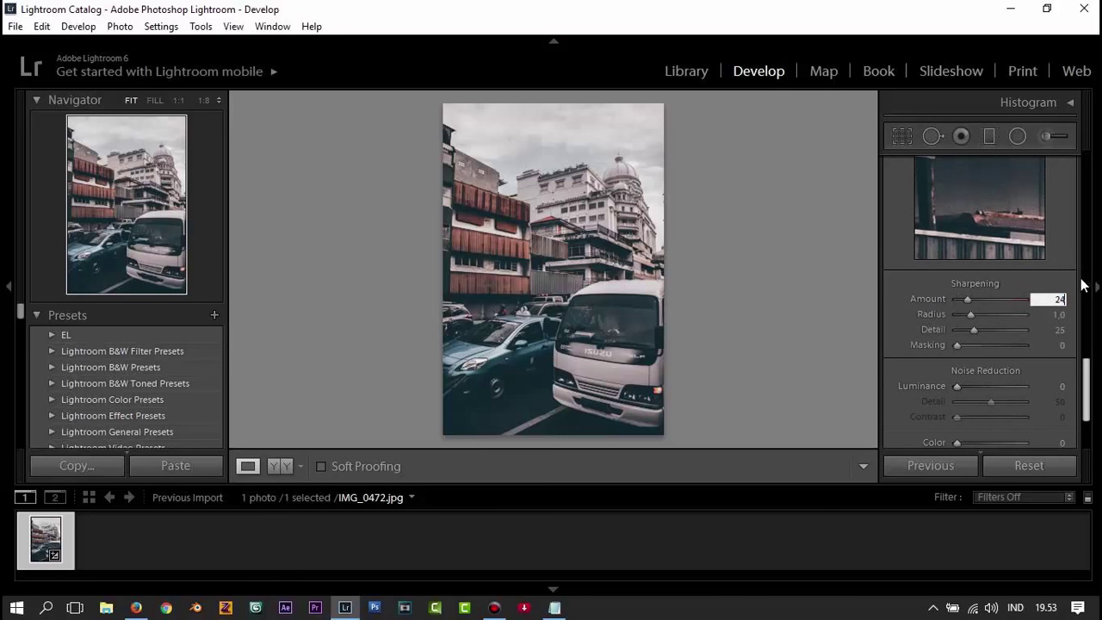
{"action": "key", "text": "Up"}
{"action": "key", "text": "Return"}
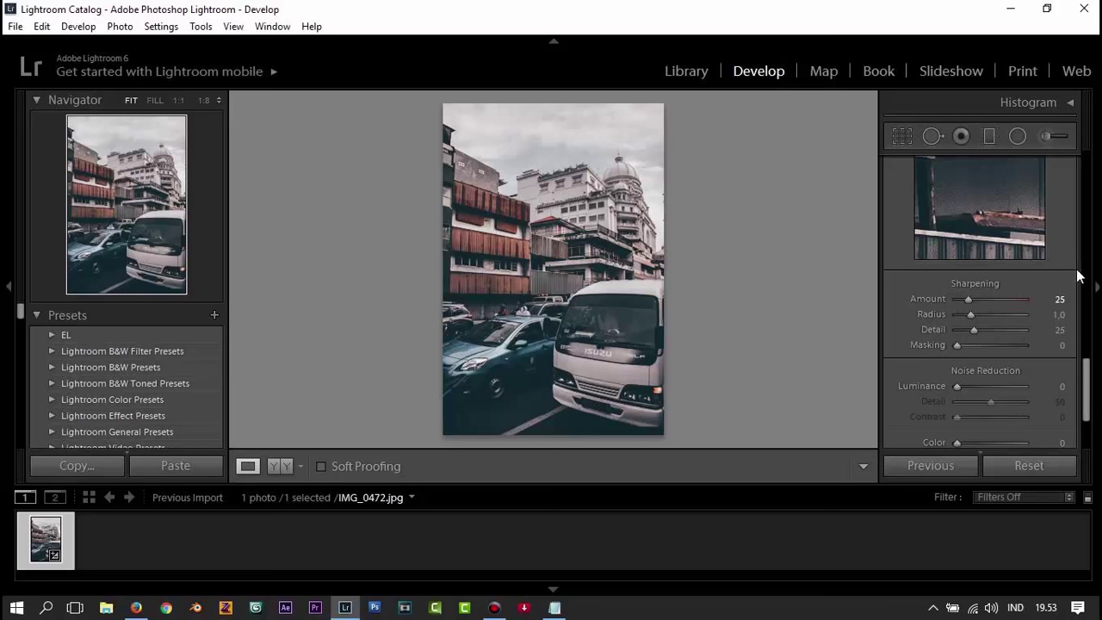
- Set Noise Reduction Color to 25
{"action": "scroll", "coordinate": [1065, 401], "scroll_direction": "down", "scroll_amount": 2}
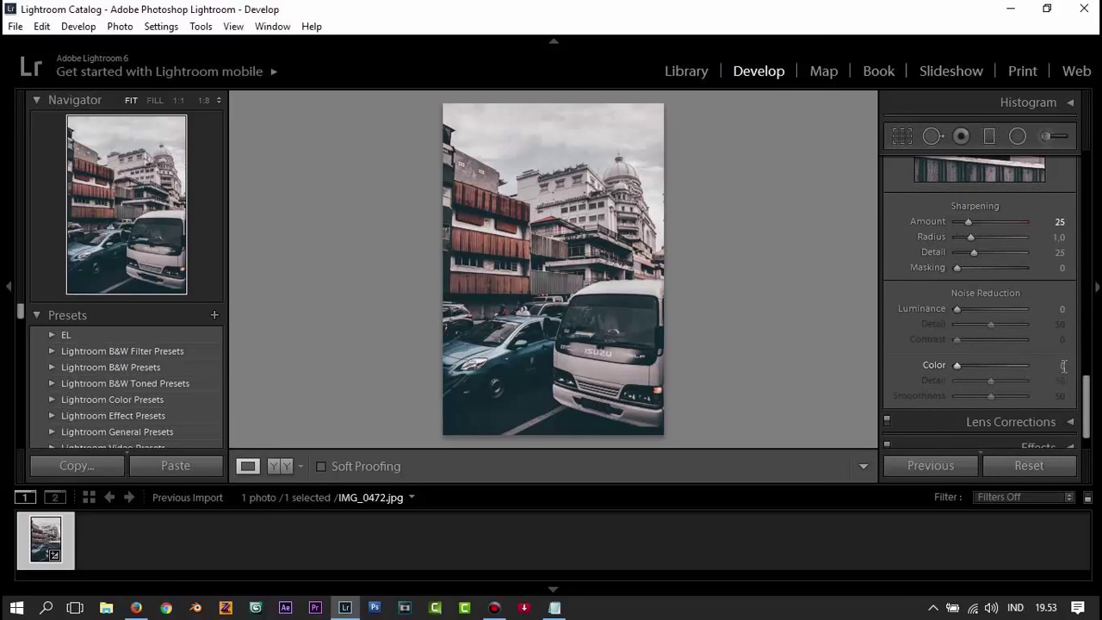
{"action": "left_click", "coordinate": [1063, 365]}
{"action": "type", "text": "25"}
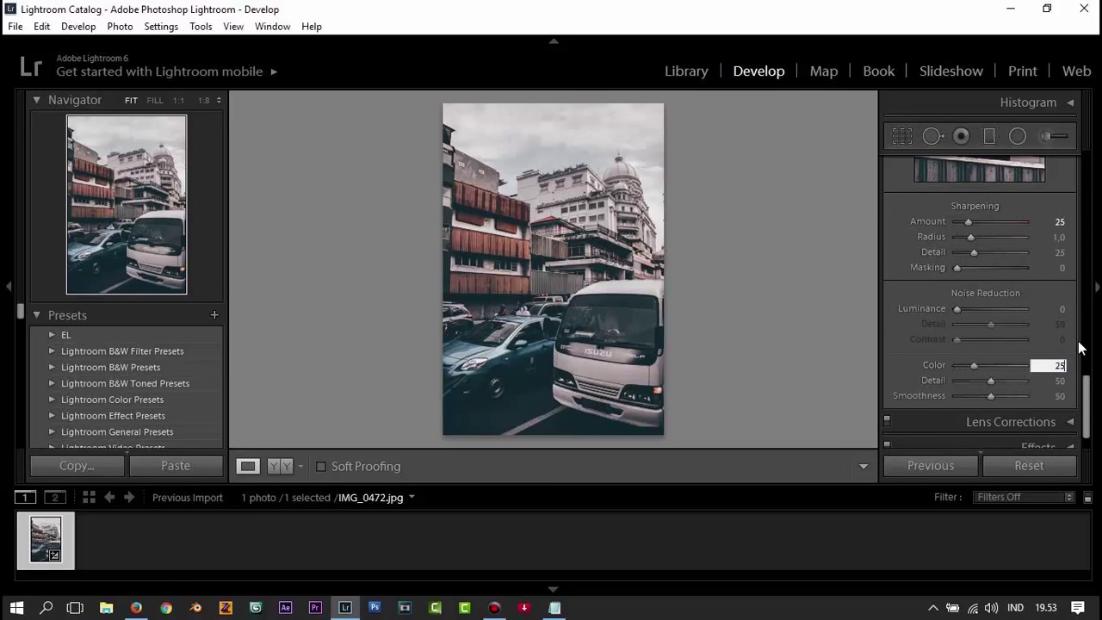
{"action": "key", "text": "Return"}
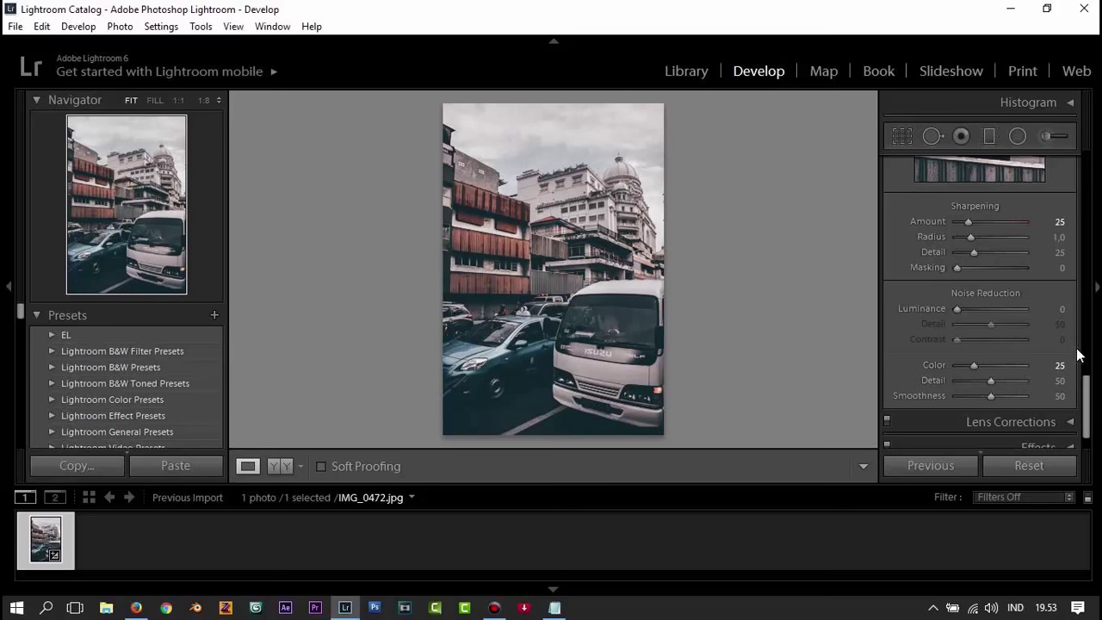
{"action": "scroll", "coordinate": [1075, 354], "scroll_direction": "down", "scroll_amount": 1}
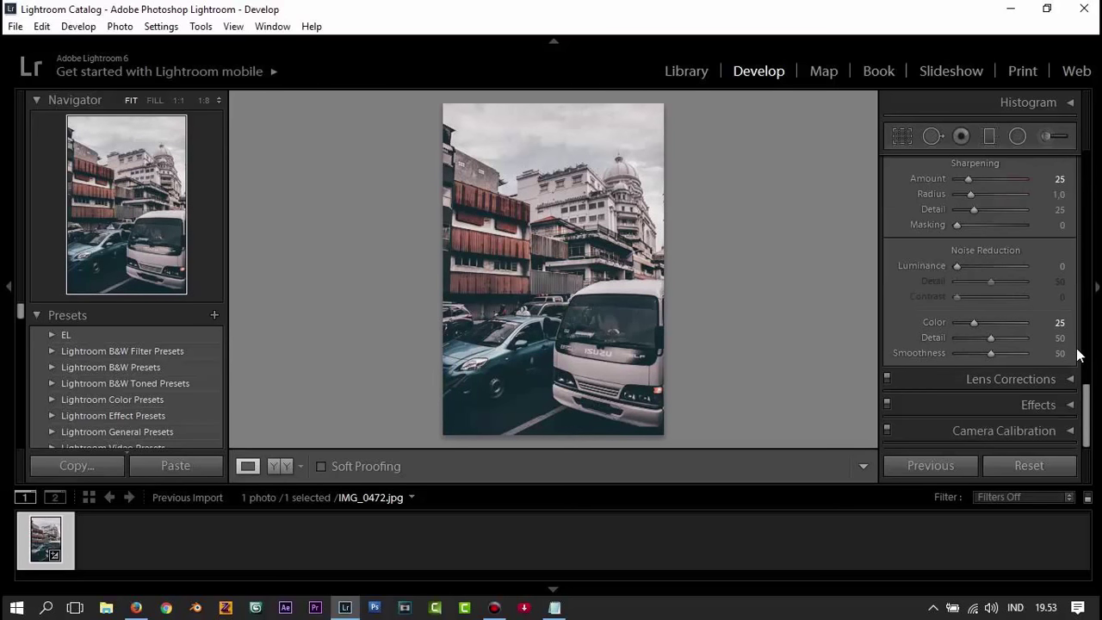
- Set Effects grain to Amount 15, Size 20 and Roughness 35
{"action": "left_click", "coordinate": [1072, 405]}
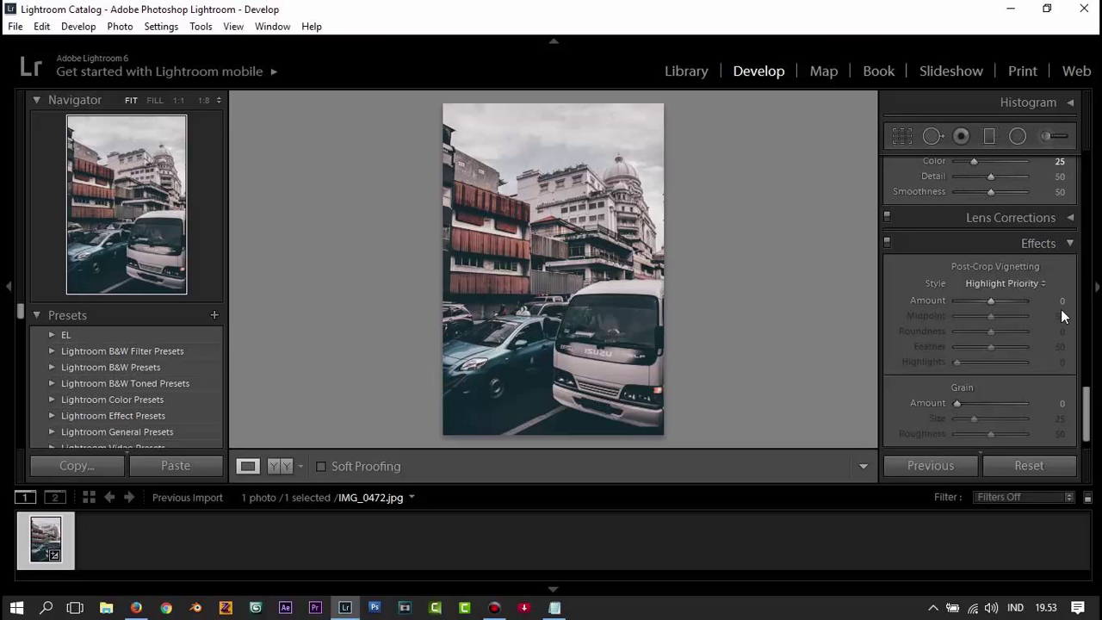
{"action": "left_click", "coordinate": [1057, 403]}
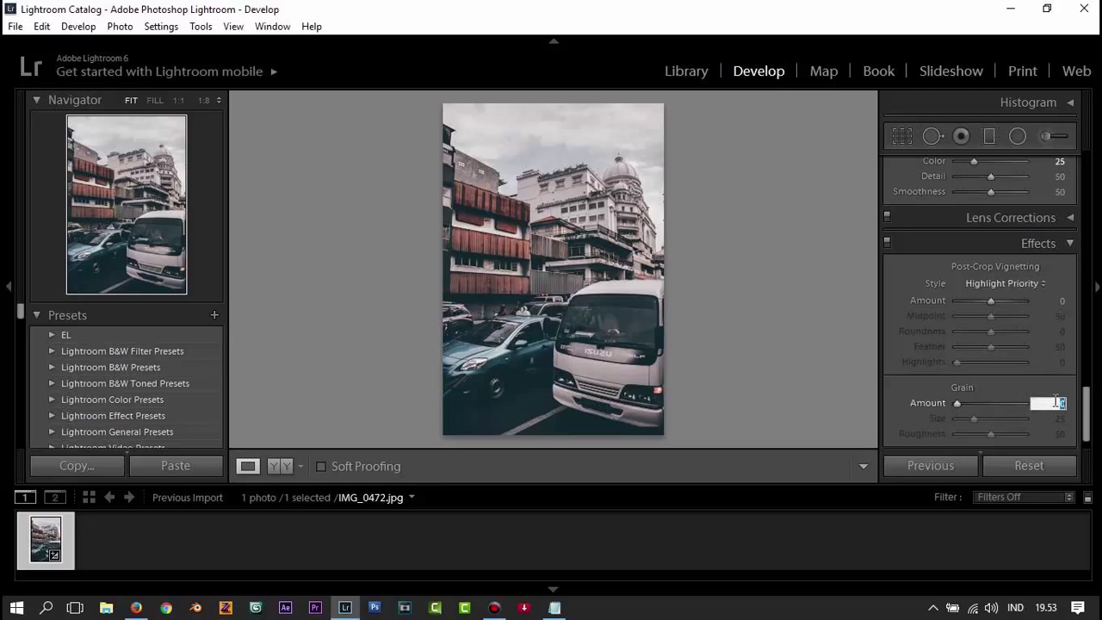
{"action": "type", "text": "15"}
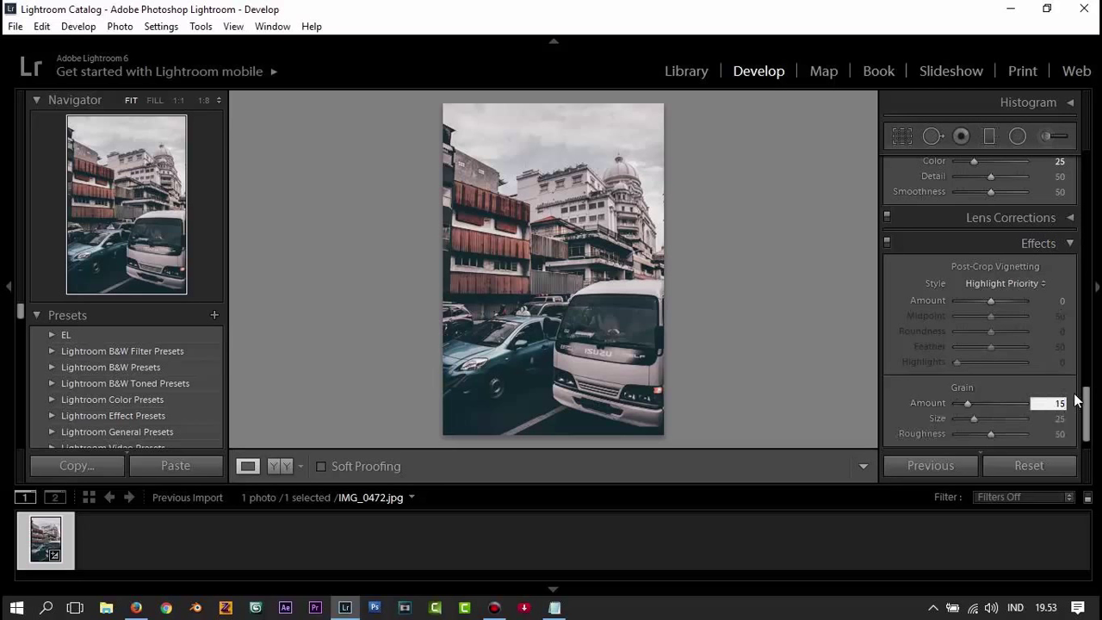
{"action": "left_click", "coordinate": [1059, 420]}
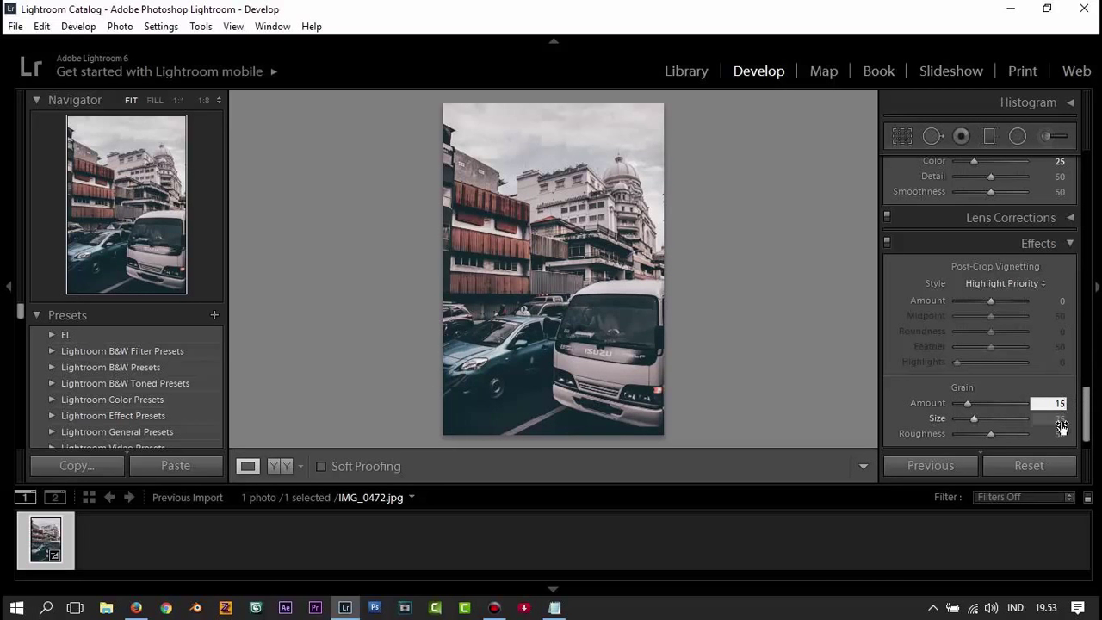
{"action": "type", "text": "20"}
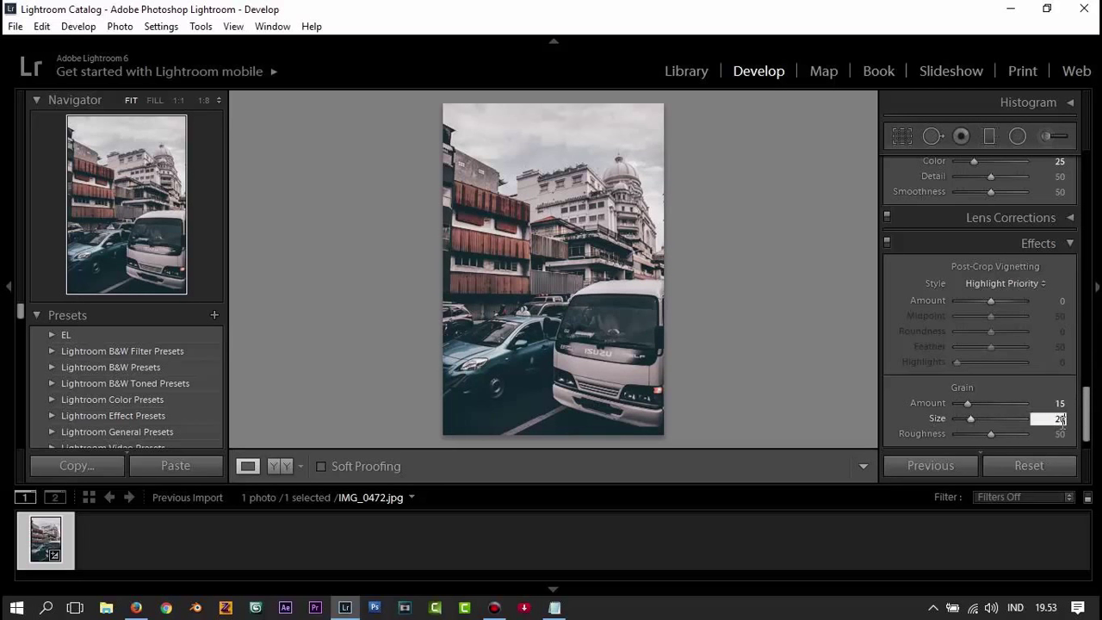
{"action": "key", "text": "Return"}
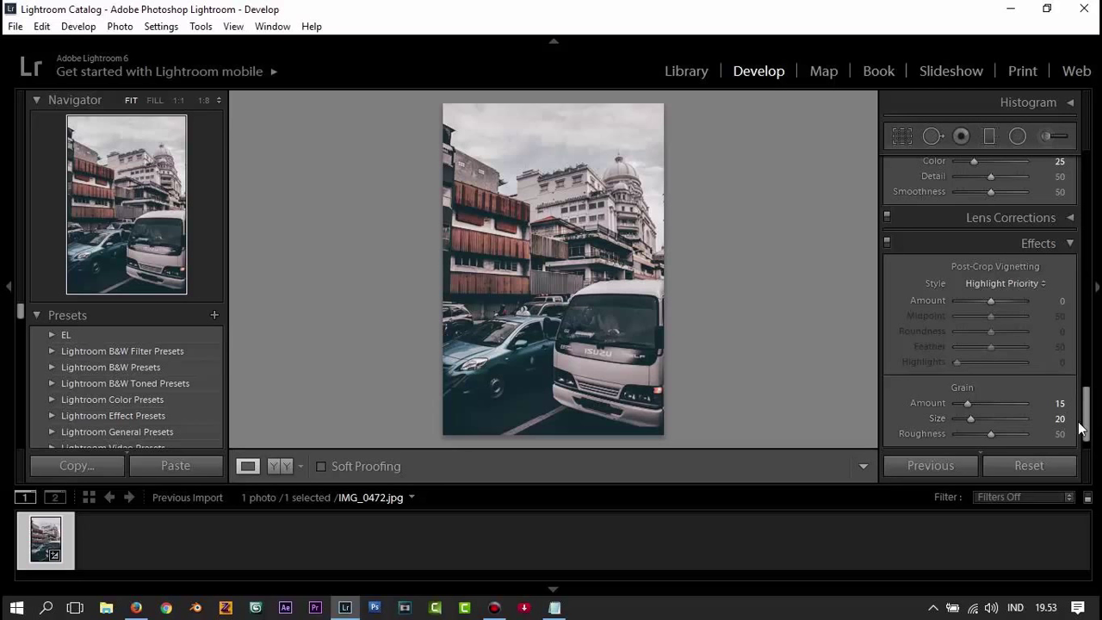
{"action": "left_click", "coordinate": [1059, 434]}
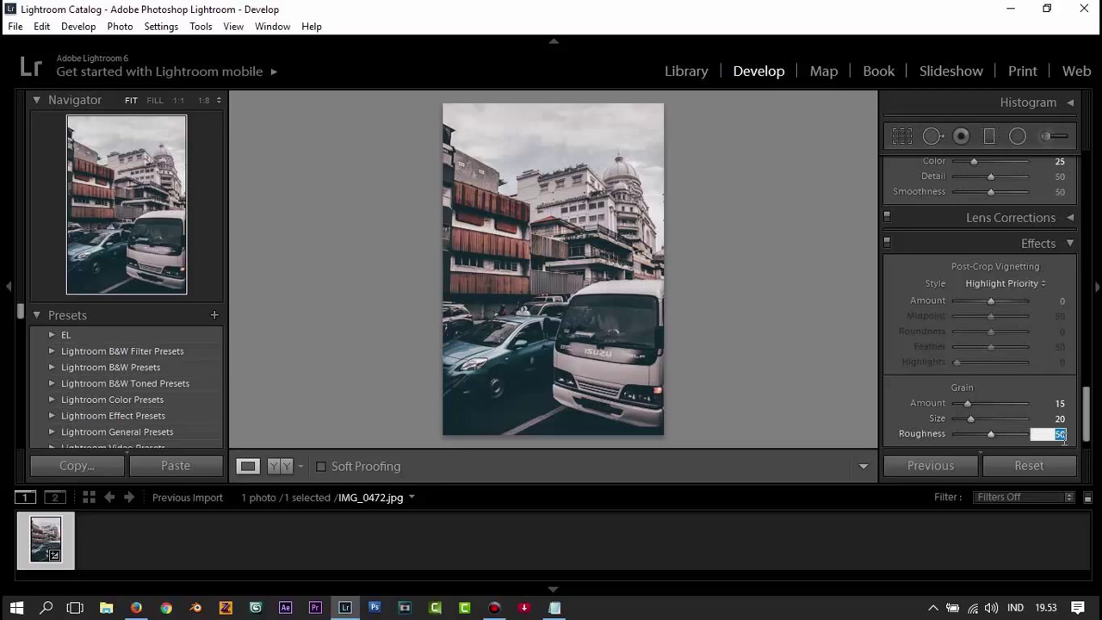
{"action": "type", "text": "35"}
{"action": "key", "text": "Return"}
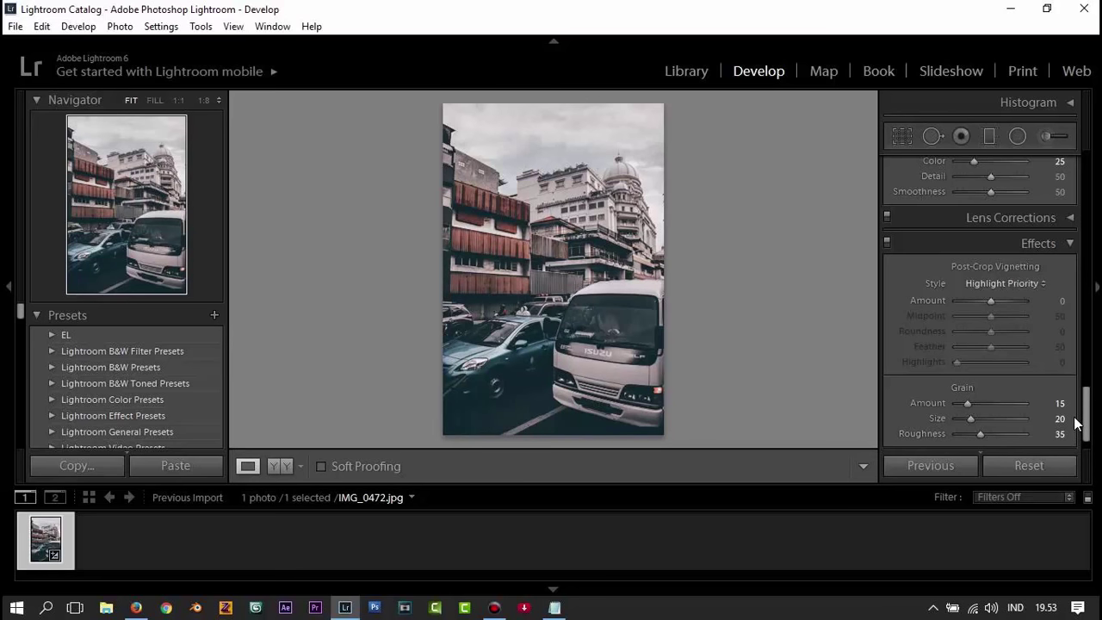
{"action": "scroll", "coordinate": [1075, 422], "scroll_direction": "down", "scroll_amount": 2}
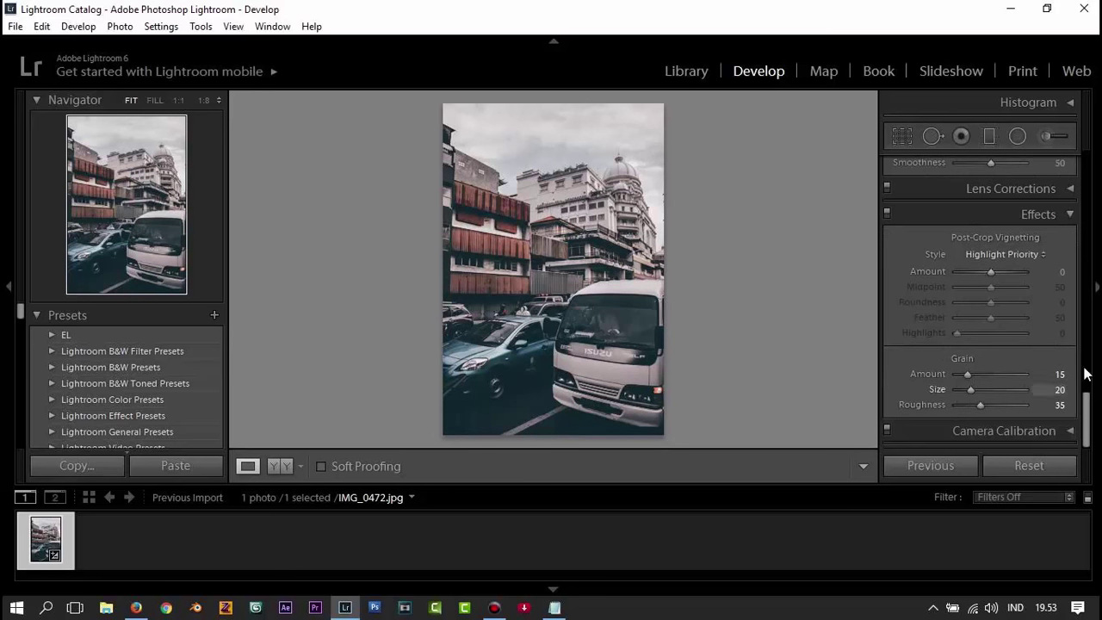
{"action": "scroll", "coordinate": [1043, 325], "scroll_direction": "up", "scroll_amount": 3}
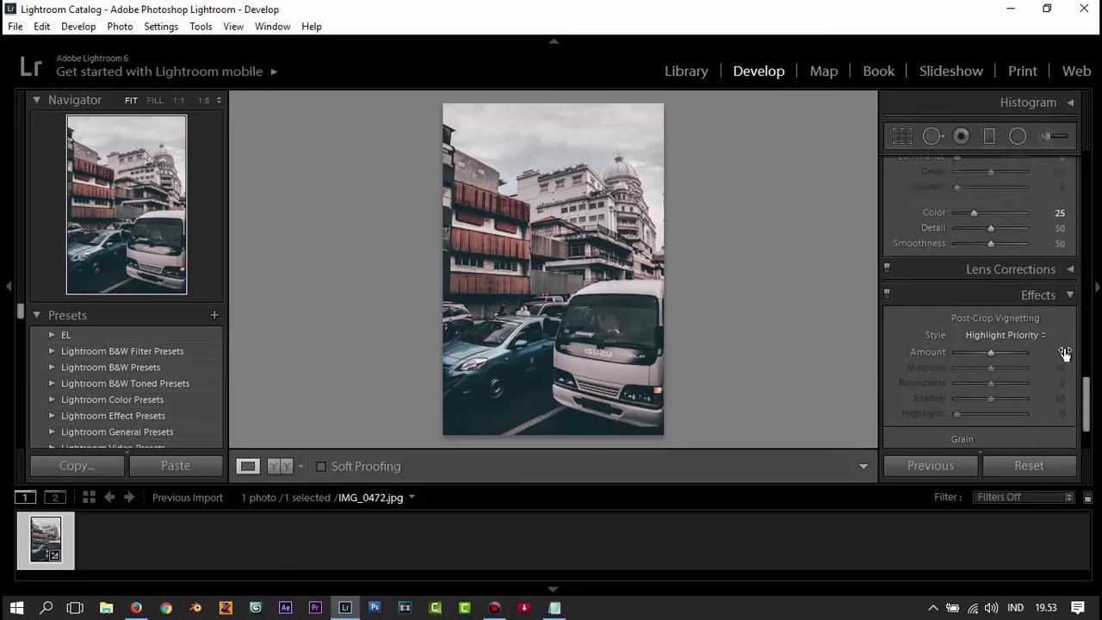
{"action": "scroll", "coordinate": [1038, 293], "scroll_direction": "up", "scroll_amount": 5}
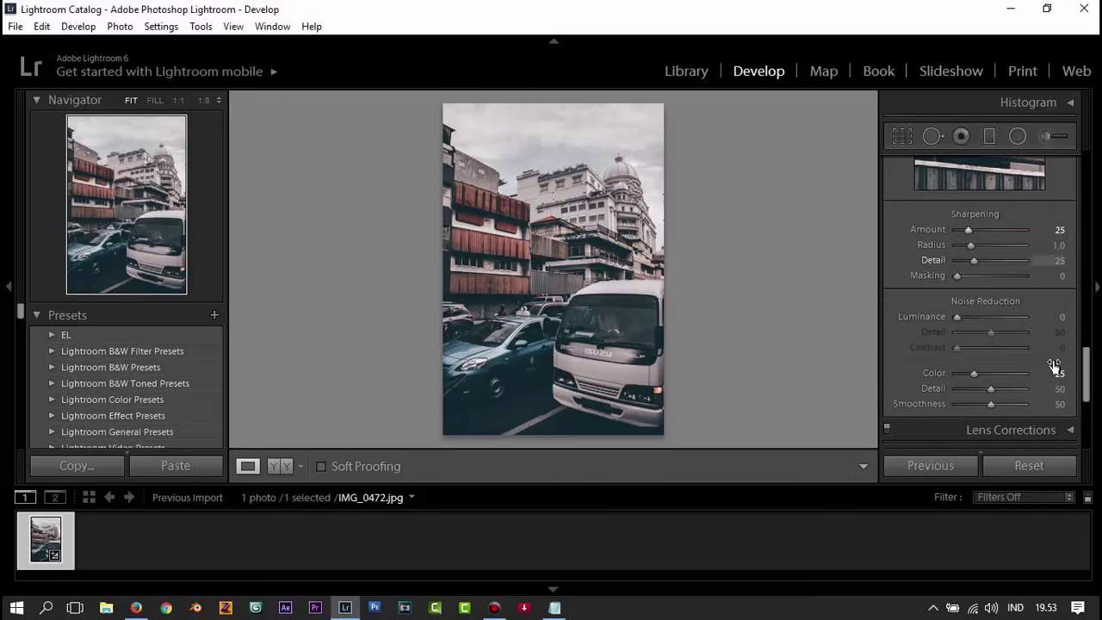
{"action": "scroll", "coordinate": [987, 328], "scroll_direction": "up", "scroll_amount": 3}
{"action": "scroll", "coordinate": [988, 328], "scroll_direction": "up", "scroll_amount": 3}
{"action": "scroll", "coordinate": [1062, 337], "scroll_direction": "up", "scroll_amount": 3}
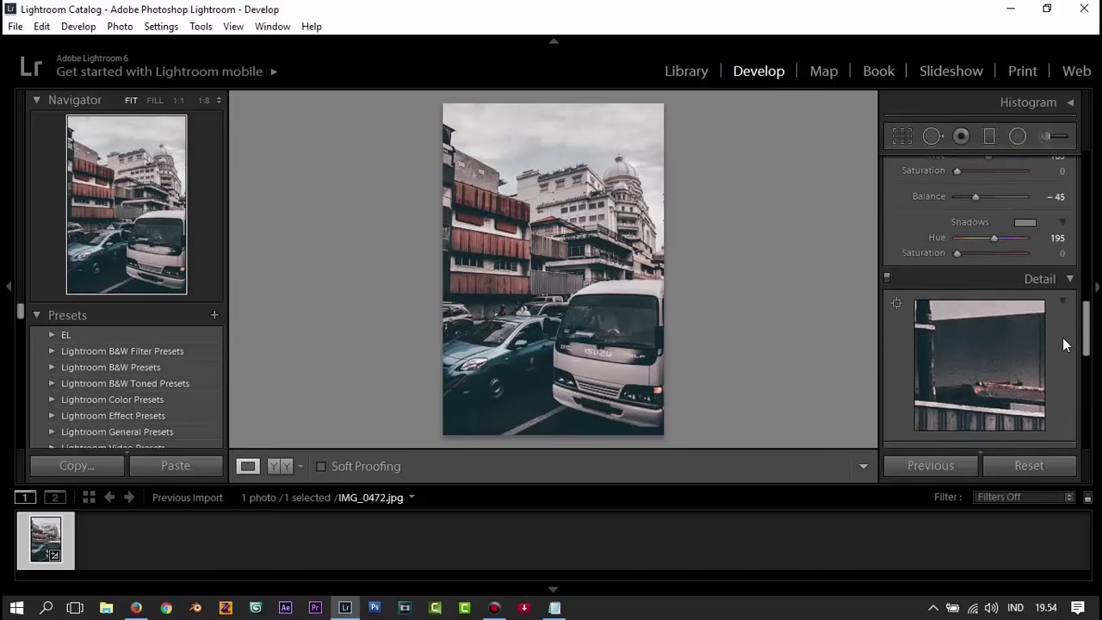
{"action": "scroll", "coordinate": [1065, 344], "scroll_direction": "up", "scroll_amount": 3}
{"action": "scroll", "coordinate": [1033, 424], "scroll_direction": "up", "scroll_amount": 2}
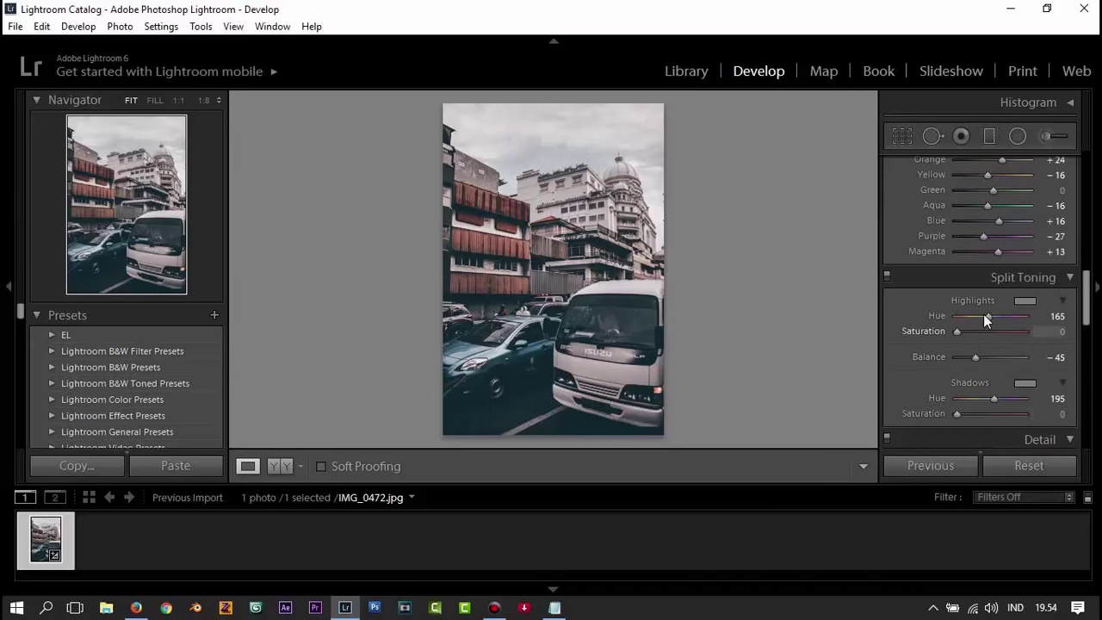
{"action": "scroll", "coordinate": [970, 363], "scroll_direction": "up", "scroll_amount": 3}
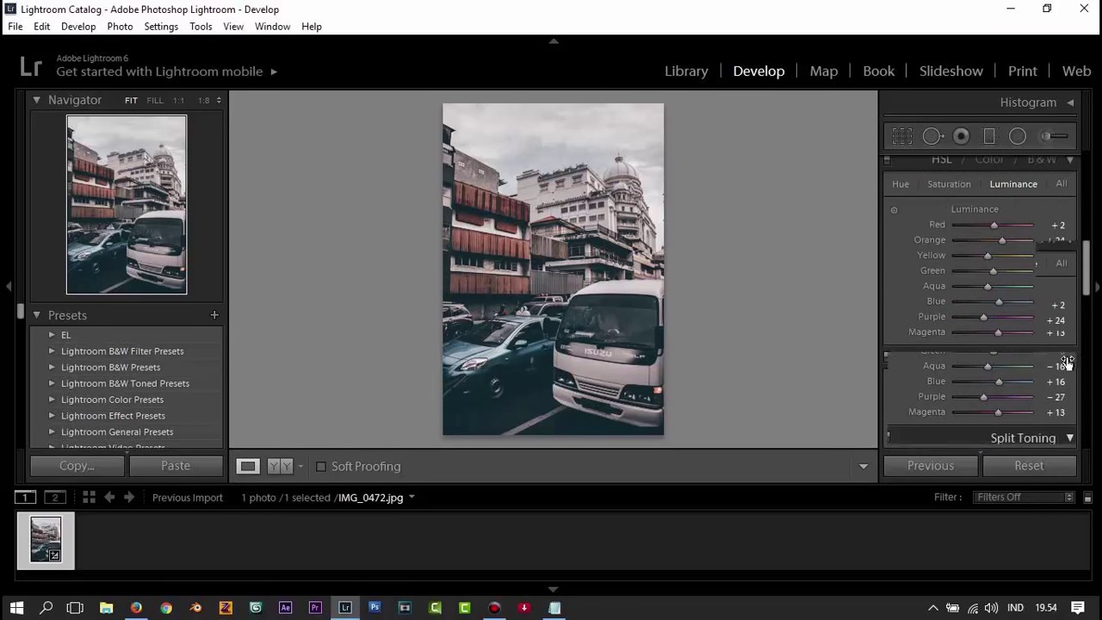
{"action": "scroll", "coordinate": [912, 363], "scroll_direction": "up", "scroll_amount": 3}
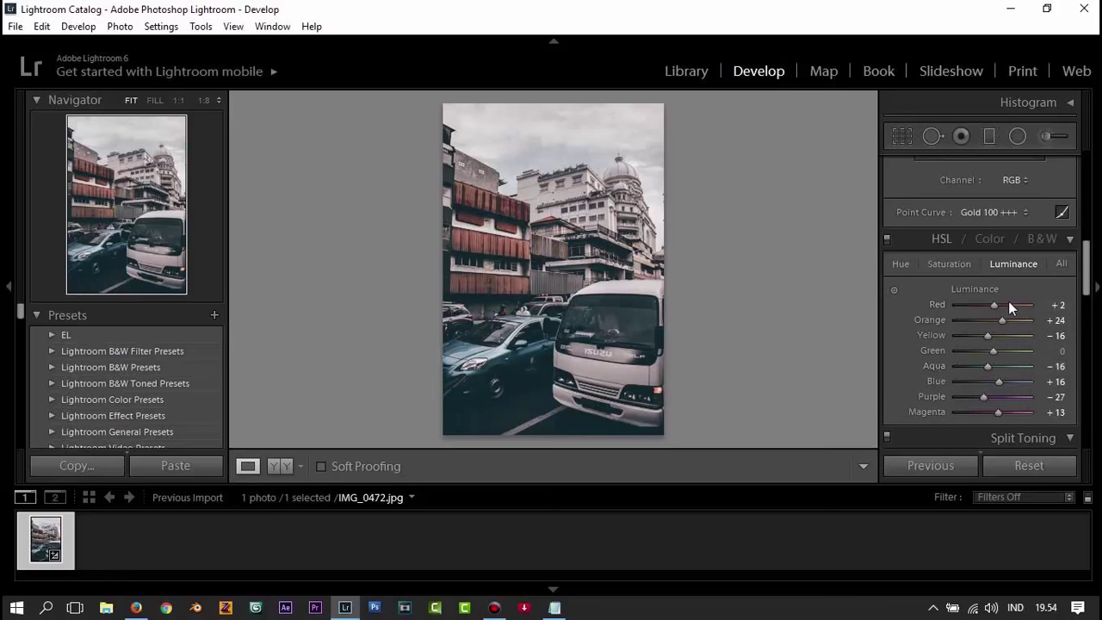
{"action": "left_click", "coordinate": [950, 263]}
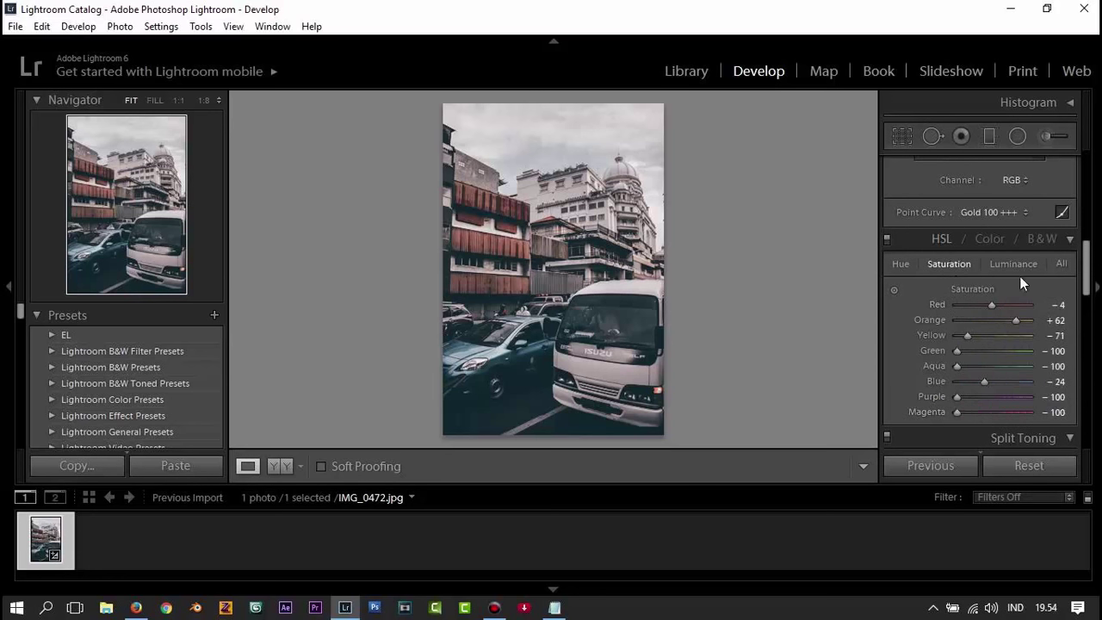
{"action": "left_click", "coordinate": [898, 263]}
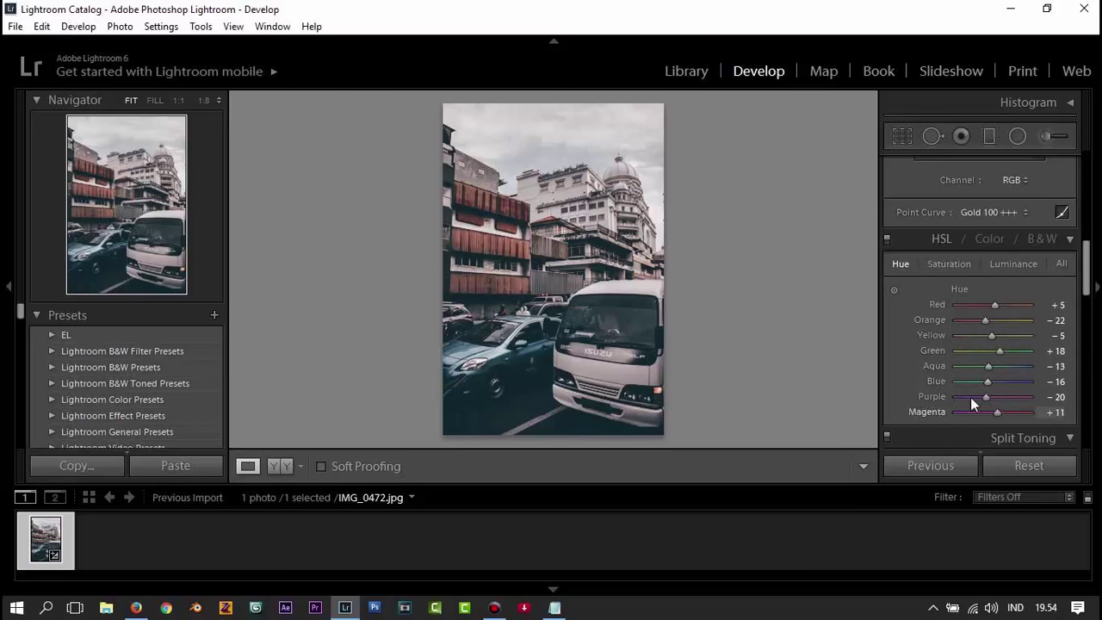
{"action": "scroll", "coordinate": [1062, 326], "scroll_direction": "up", "scroll_amount": 3}
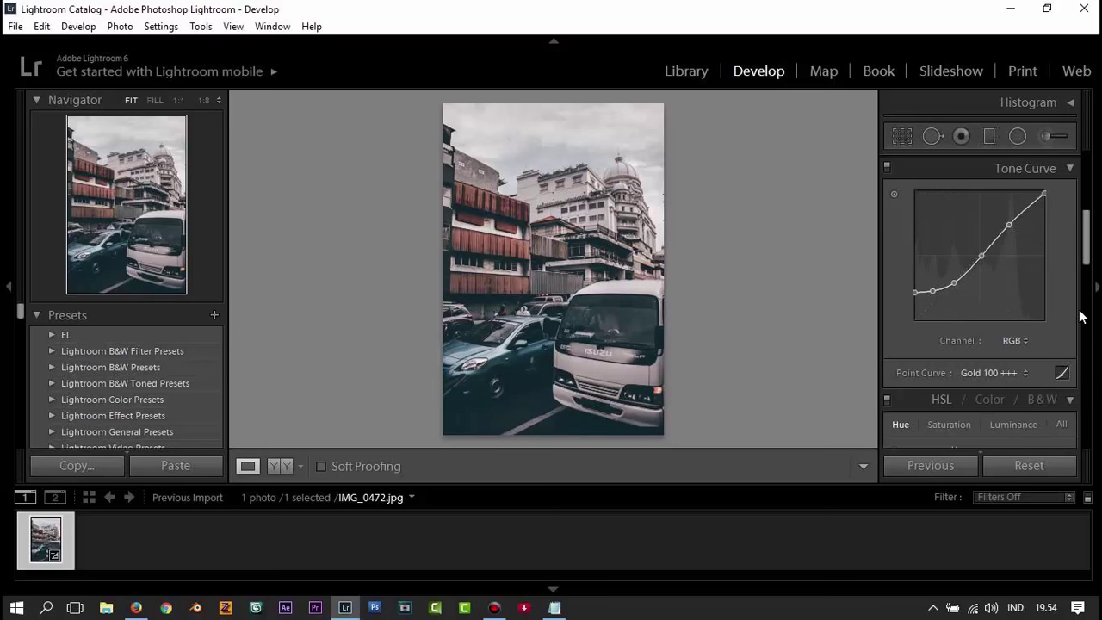
{"action": "scroll", "coordinate": [1082, 319], "scroll_direction": "up", "scroll_amount": 3}
{"action": "scroll", "coordinate": [1078, 332], "scroll_direction": "up", "scroll_amount": 2}
{"action": "scroll", "coordinate": [1078, 331], "scroll_direction": "up", "scroll_amount": 2}
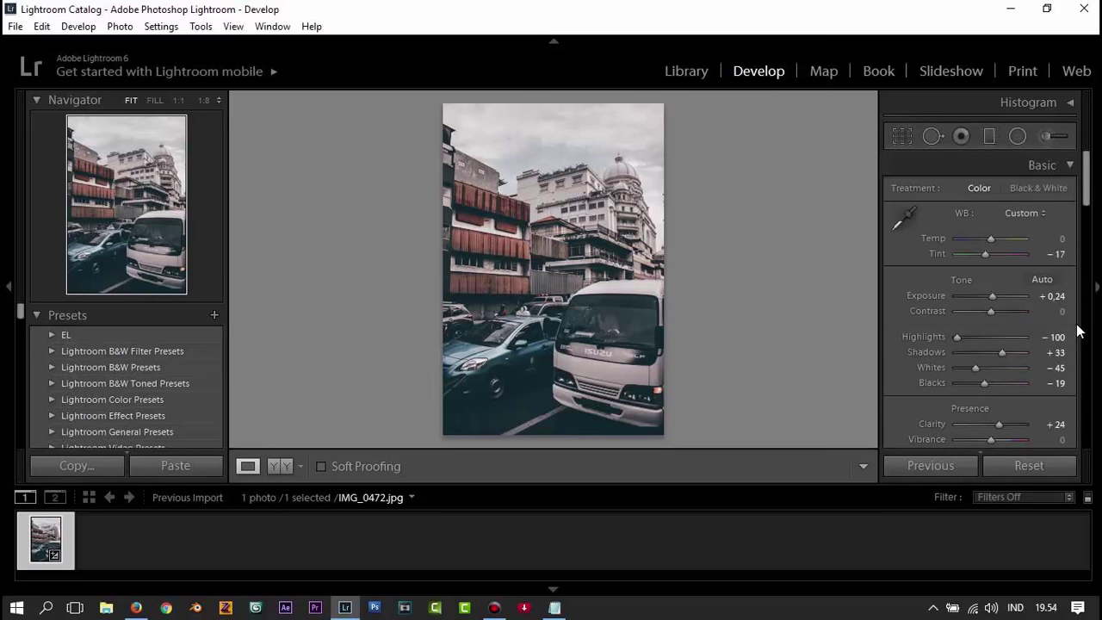
{"action": "scroll", "coordinate": [1078, 331], "scroll_direction": "down", "scroll_amount": 5}
{"action": "scroll", "coordinate": [1078, 332], "scroll_direction": "up", "scroll_amount": 2}
{"action": "scroll", "coordinate": [1078, 332], "scroll_direction": "up", "scroll_amount": 3}
{"action": "scroll", "coordinate": [1089, 200], "scroll_direction": "down", "scroll_amount": 2}
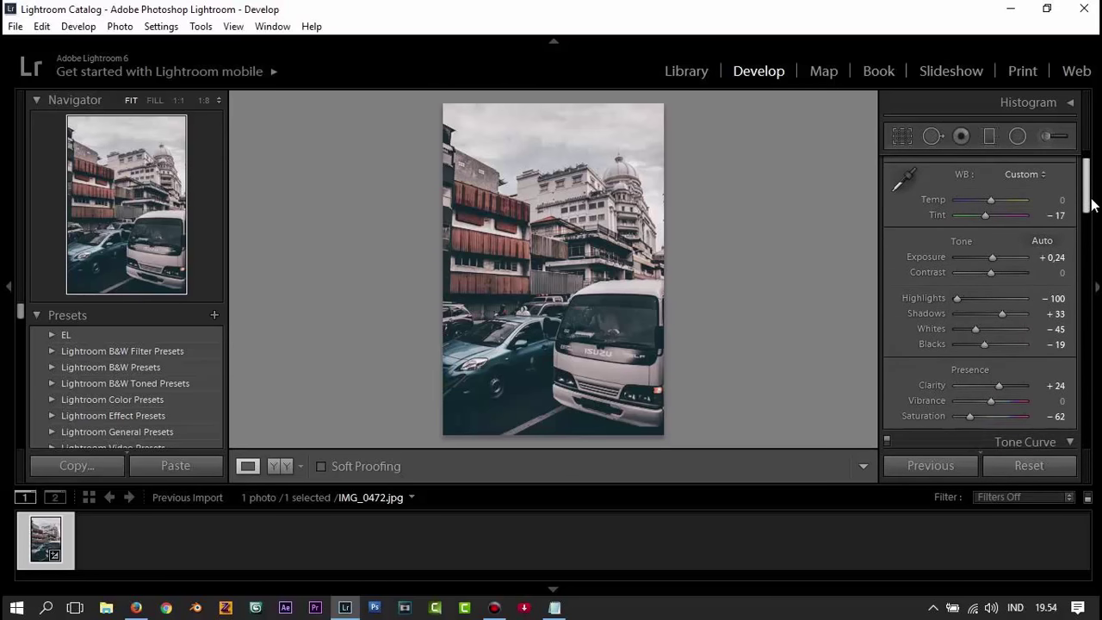
{"action": "scroll", "coordinate": [1089, 200], "scroll_direction": "up", "scroll_amount": 1}
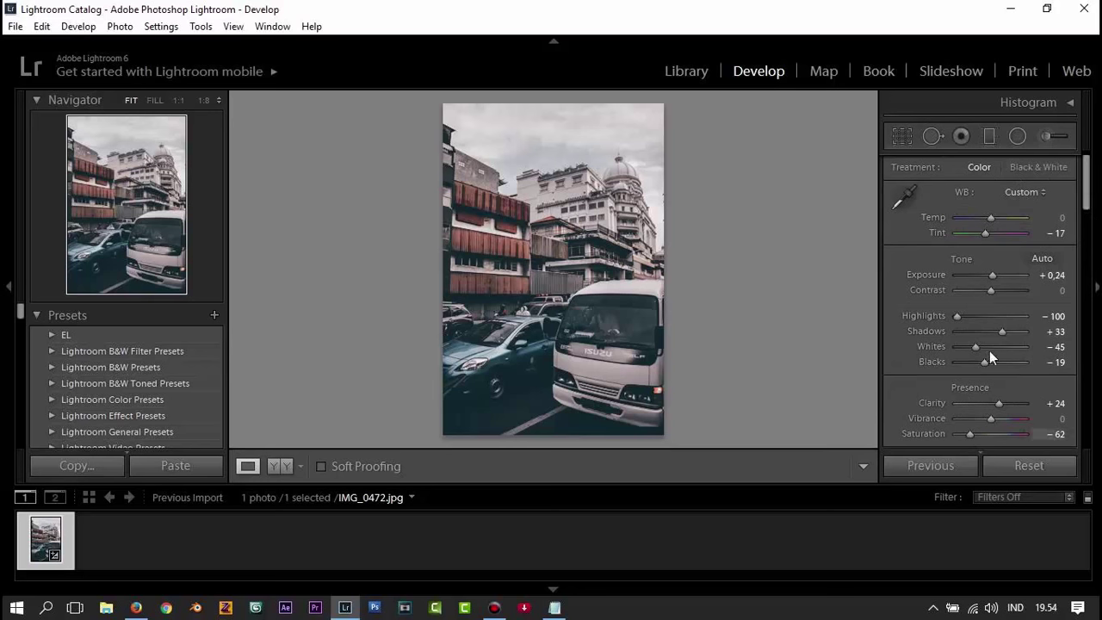
- Reset the local adjustment's Exposure, Contrast, Highlights and colour tint to zero
{"action": "left_click", "coordinate": [1048, 140]}
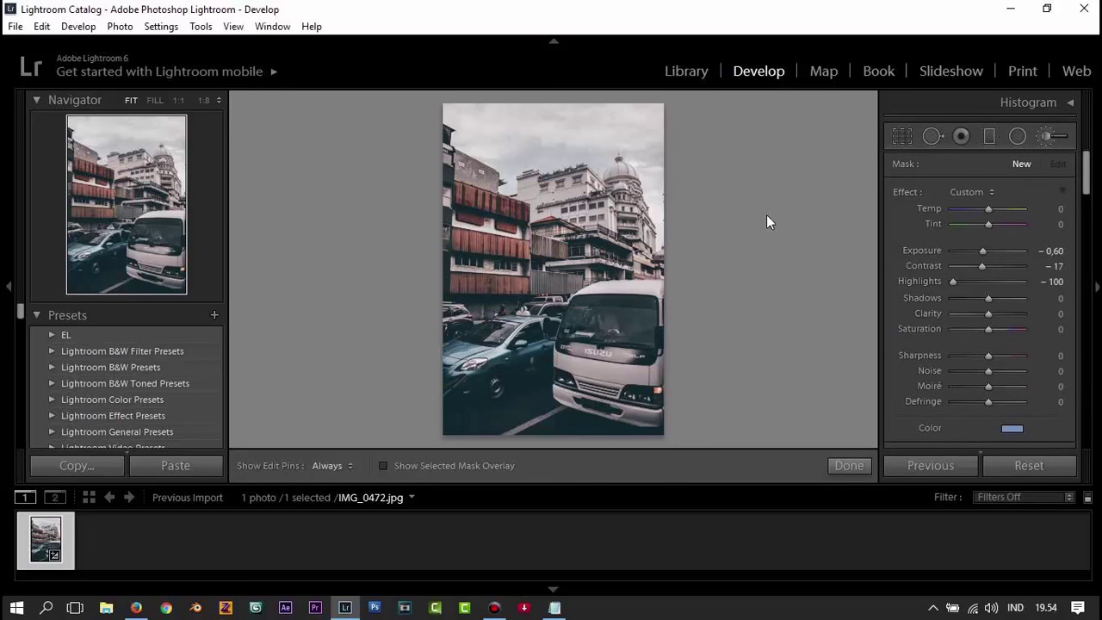
{"action": "double_click", "coordinate": [987, 252]}
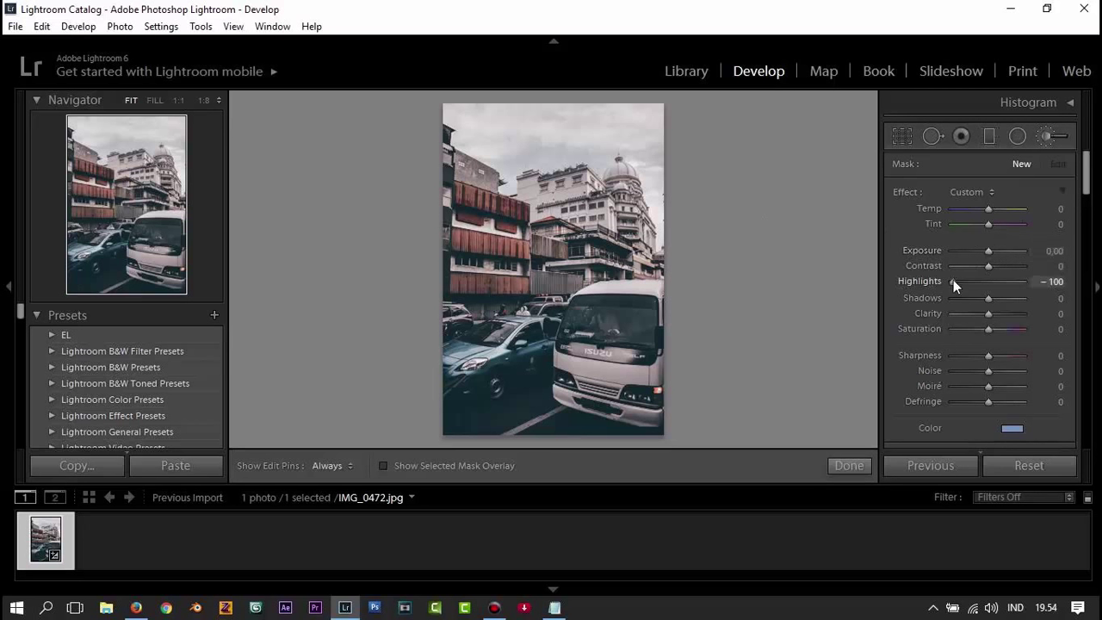
{"action": "double_click", "coordinate": [953, 280]}
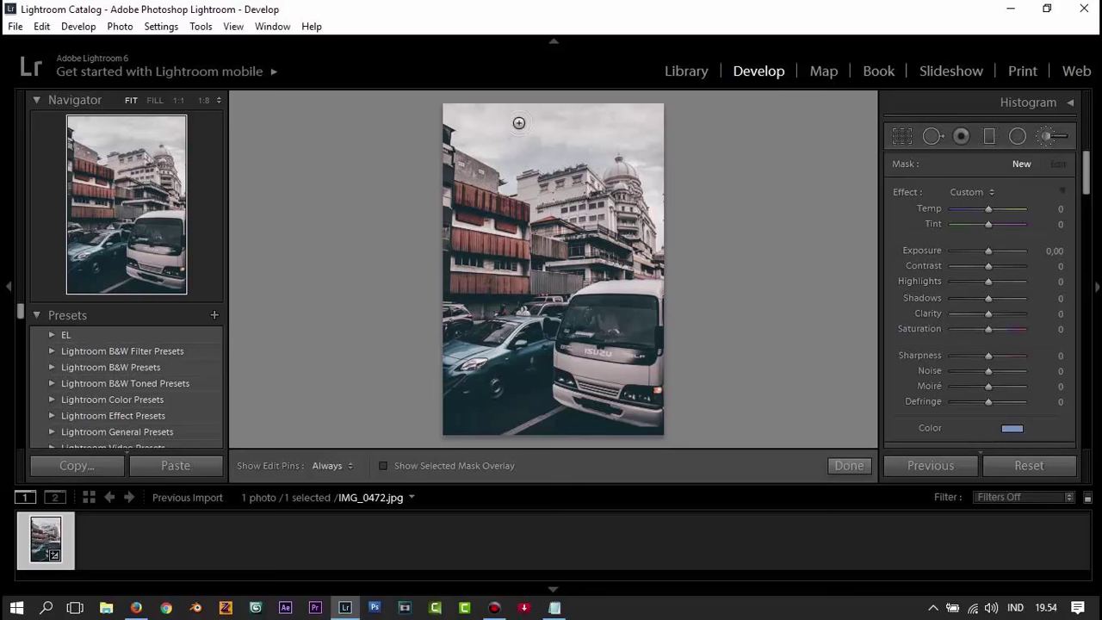
{"action": "left_click", "coordinate": [1011, 428]}
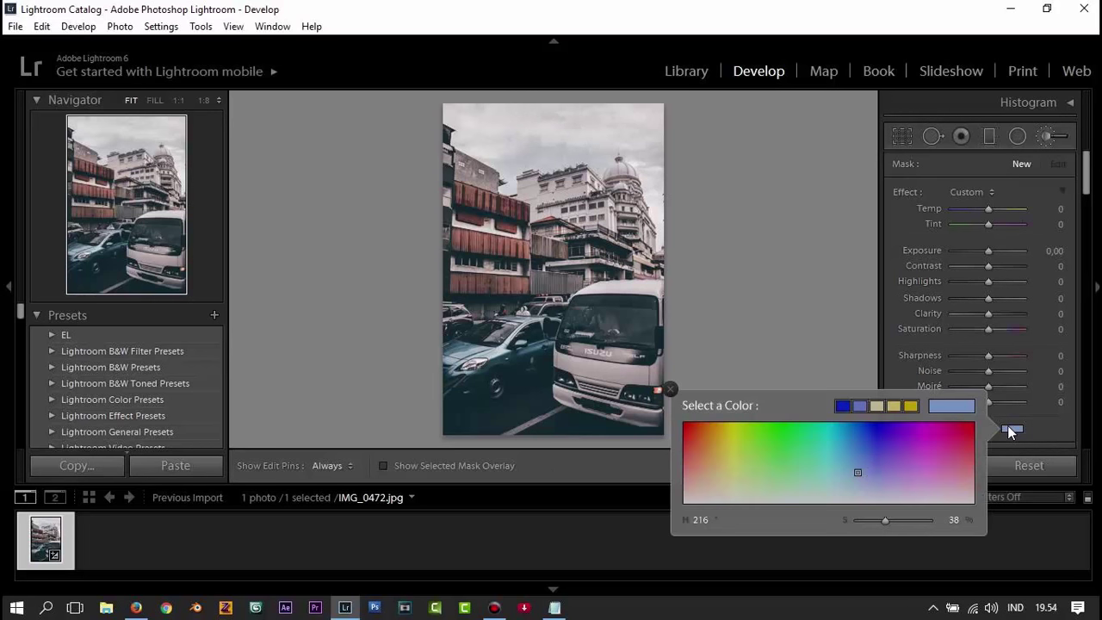
{"action": "left_click", "coordinate": [670, 390]}
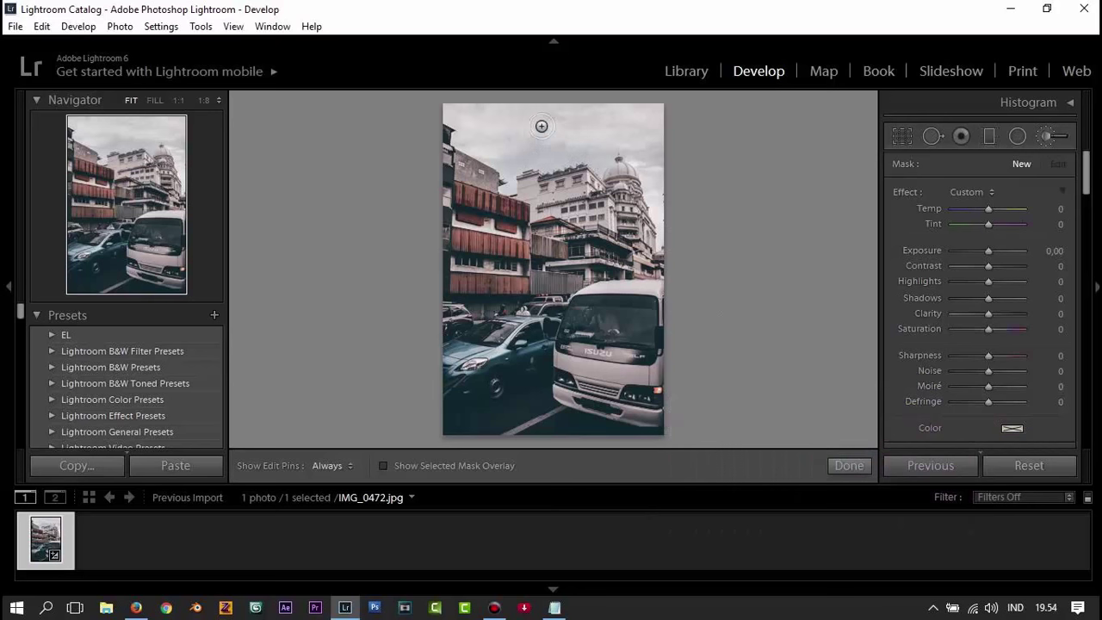
- Add a new adjustment pin in the top sky tinted hue 219, saturation 23
{"action": "left_click", "coordinate": [563, 122]}
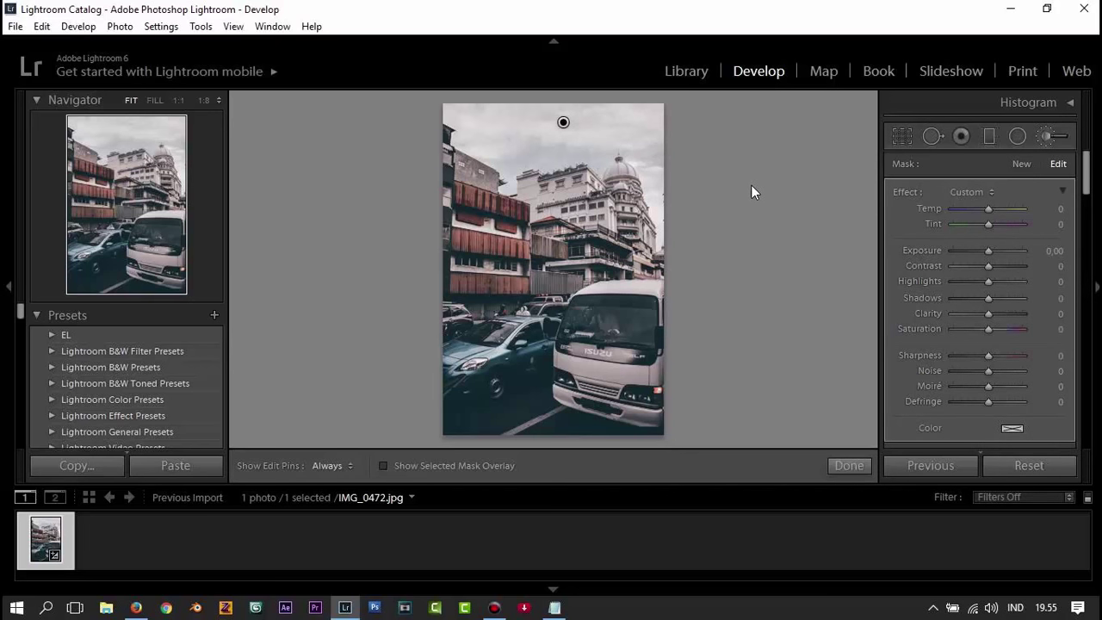
{"action": "left_click", "coordinate": [1013, 428]}
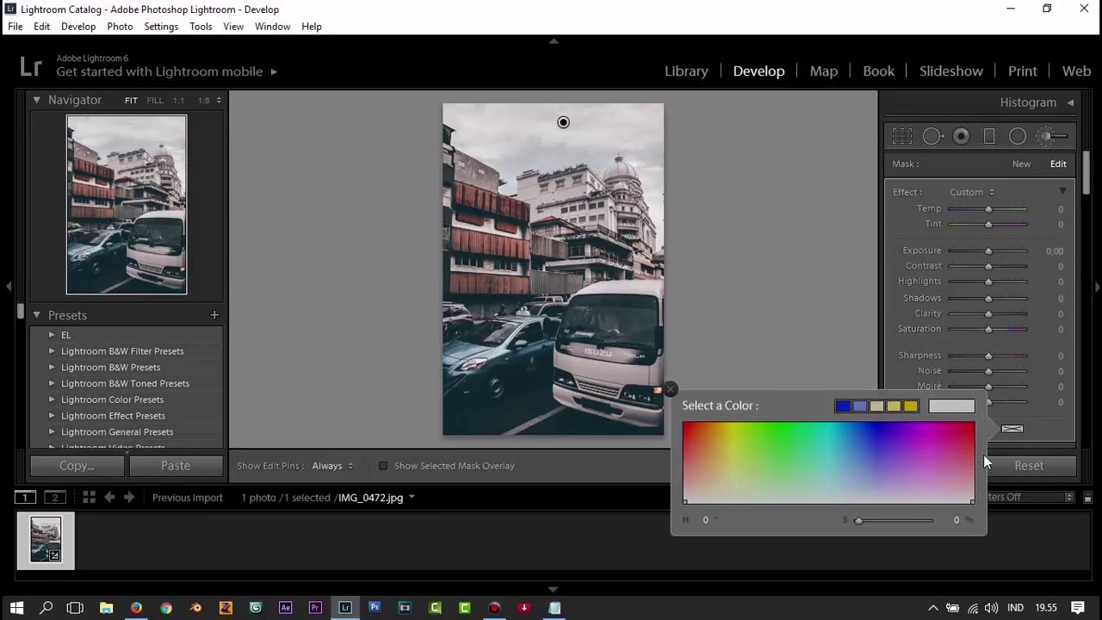
{"action": "left_click", "coordinate": [957, 521]}
{"action": "left_click", "coordinate": [709, 521]}
{"action": "type", "text": "219"}
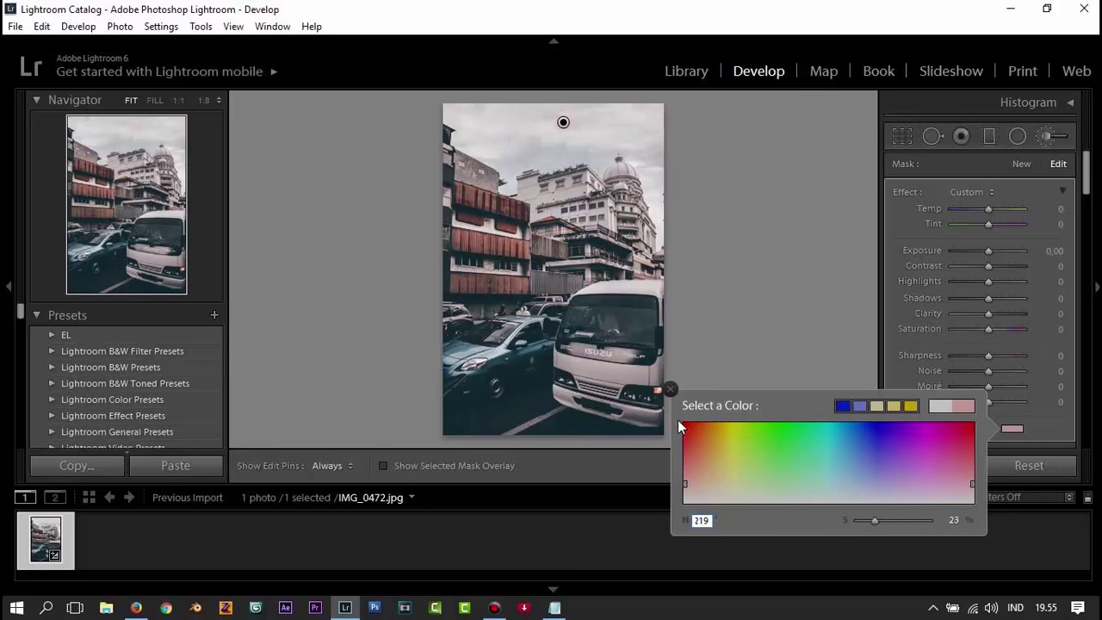
{"action": "left_click", "coordinate": [671, 389]}
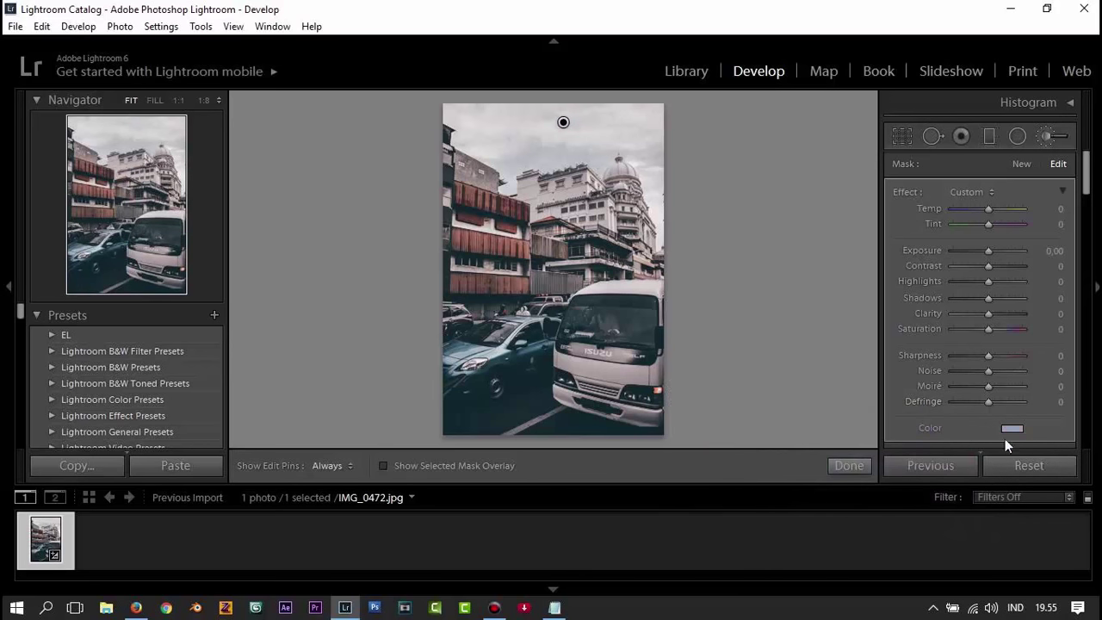
{"action": "left_click", "coordinate": [1056, 251]}
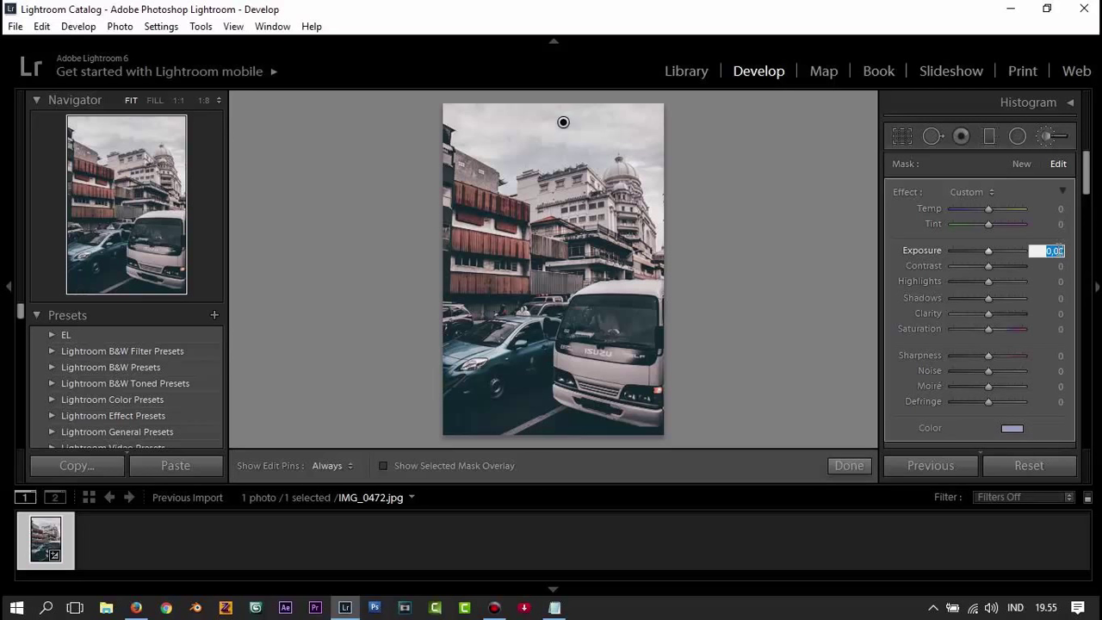
- Give the sky adjustment Exposure -1.33, Contrast 100, Highlights -31 and brush it across the top
{"action": "type", "text": "-1"}
{"action": "key", "text": "Return"}
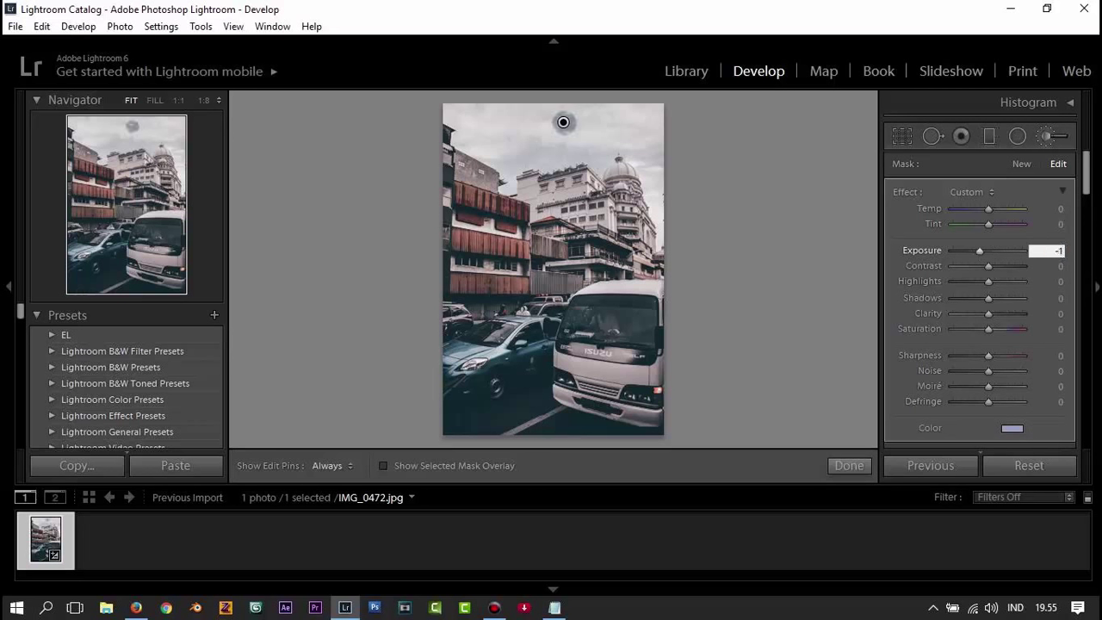
{"action": "type", "text": ",35"}
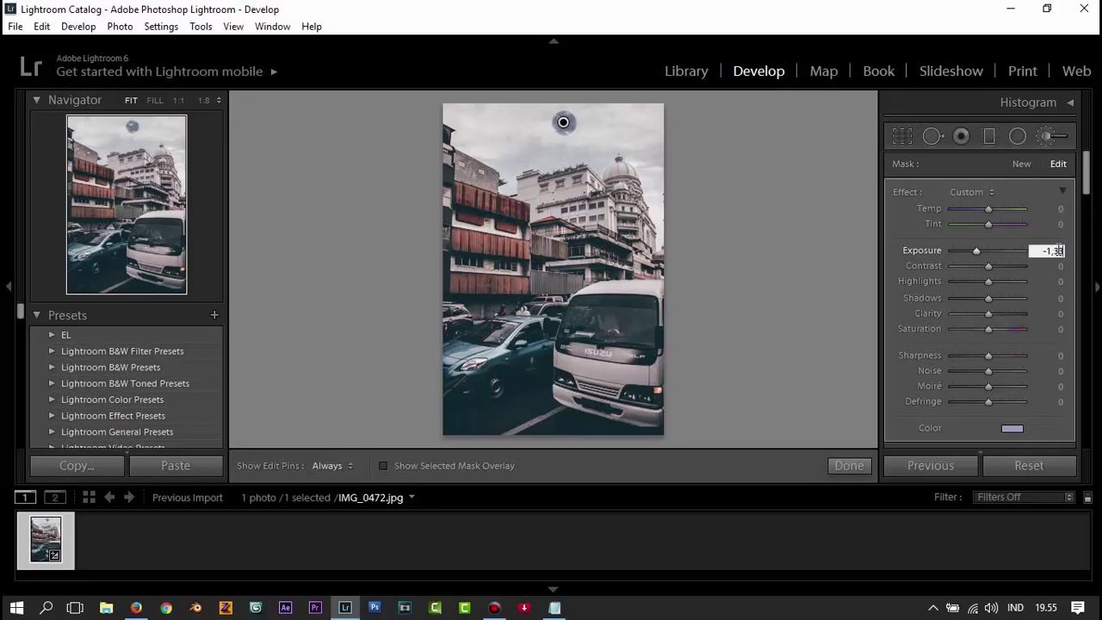
{"action": "left_click_drag", "start_coordinate": [992, 264], "coordinate": [1037, 266]}
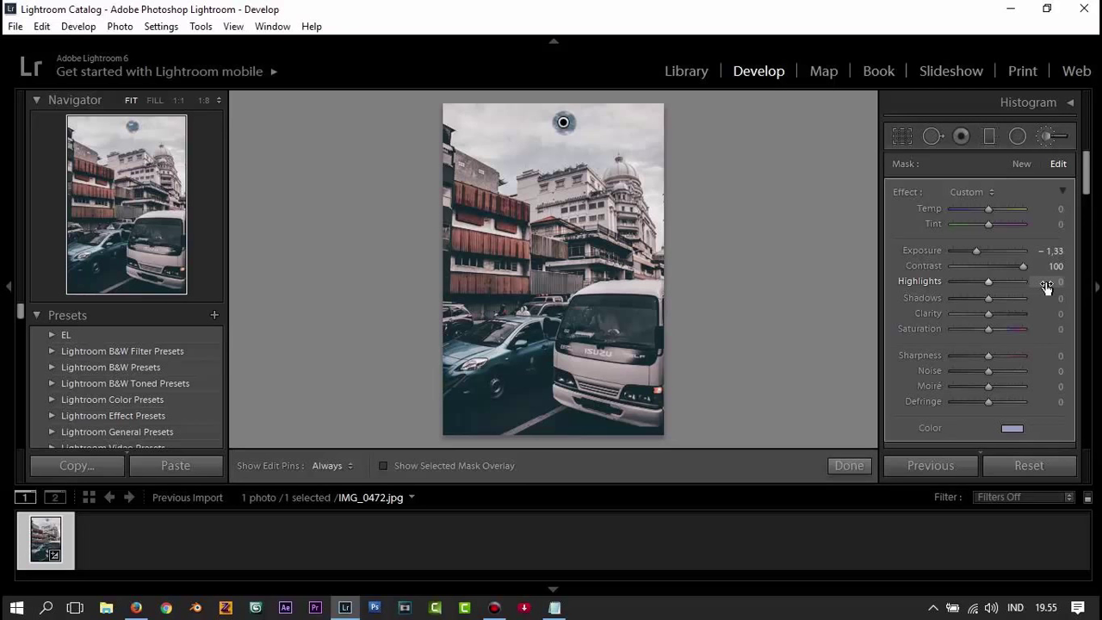
{"action": "left_click", "coordinate": [1047, 284]}
{"action": "type", "text": "- 31"}
{"action": "key", "text": "Return"}
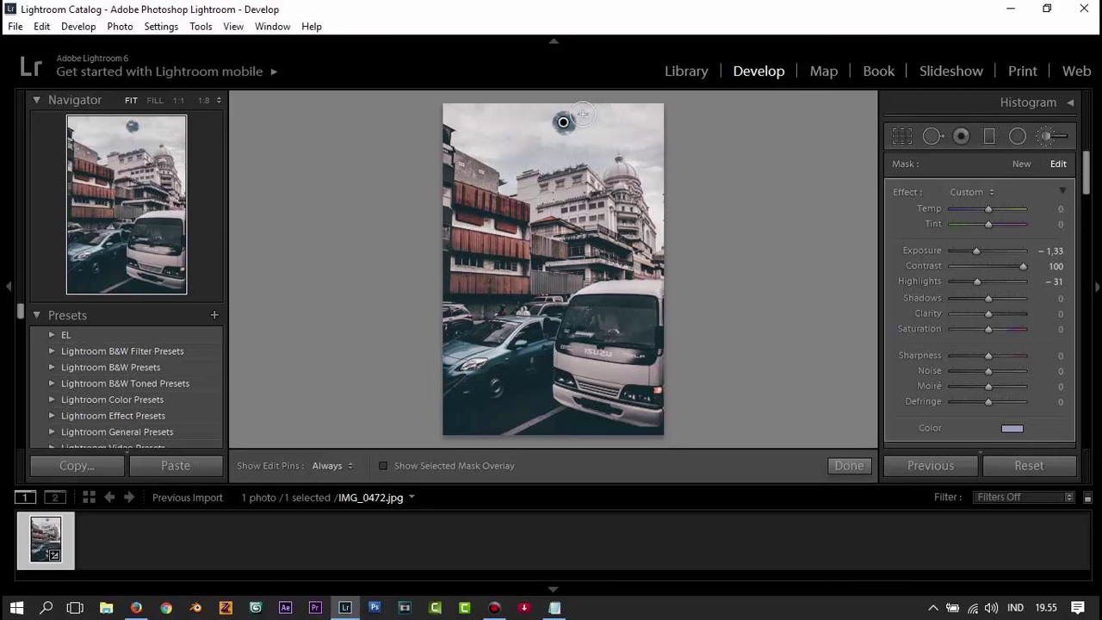
{"action": "left_click_drag", "start_coordinate": [563, 121], "coordinate": [448, 112]}
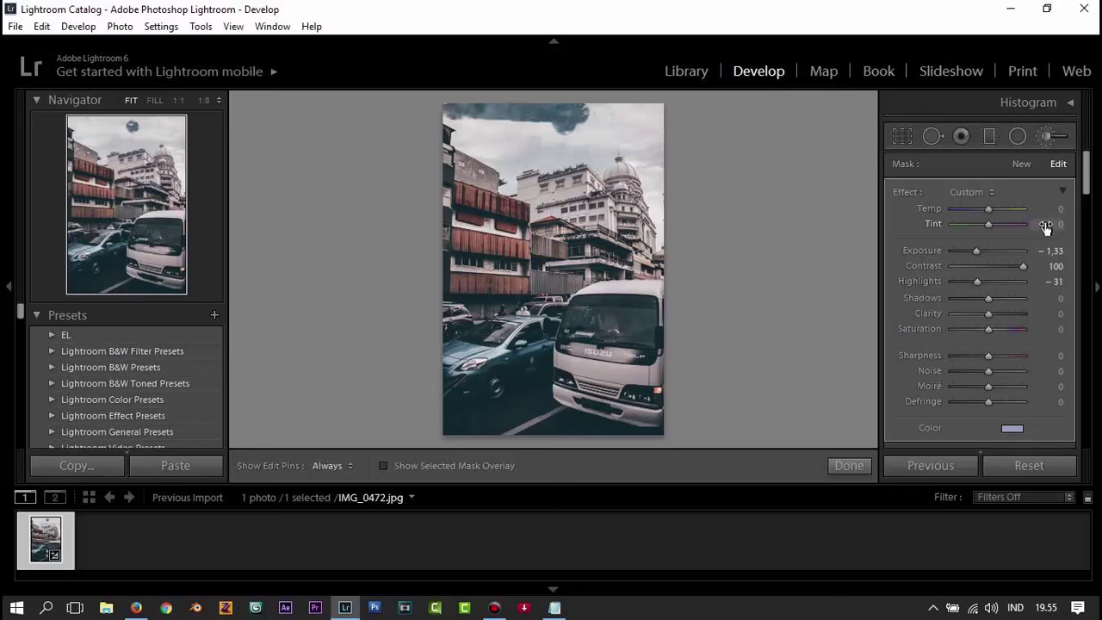
{"action": "scroll", "coordinate": [1045, 226], "scroll_direction": "down", "scroll_amount": 4}
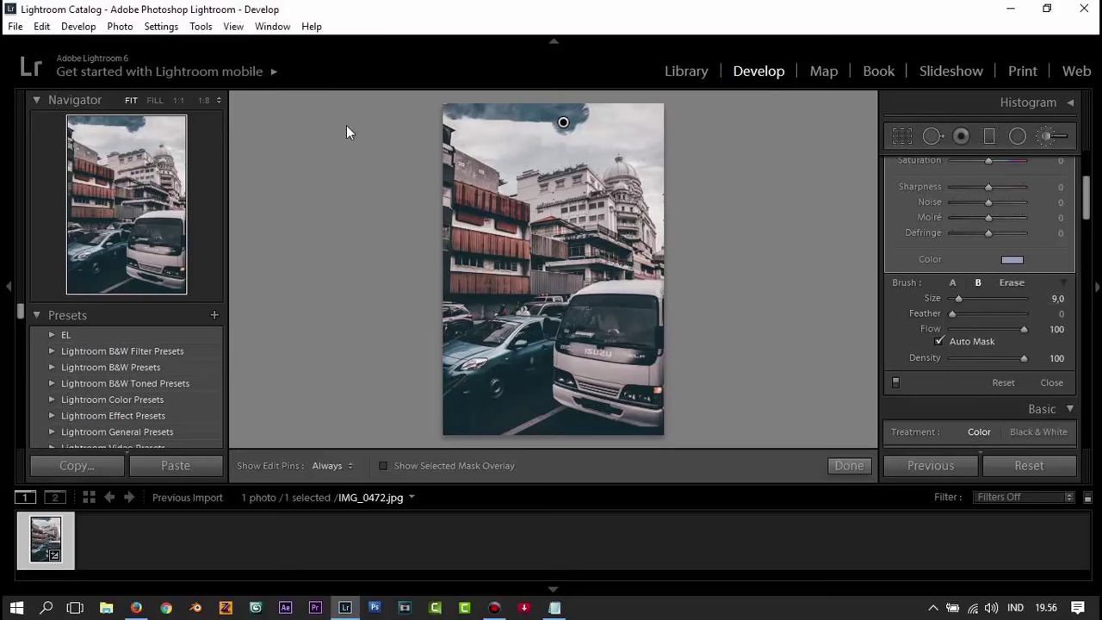
- Zoom to FILL and paint the darkening adjustment over the upper-left sky
{"action": "left_click", "coordinate": [154, 100]}
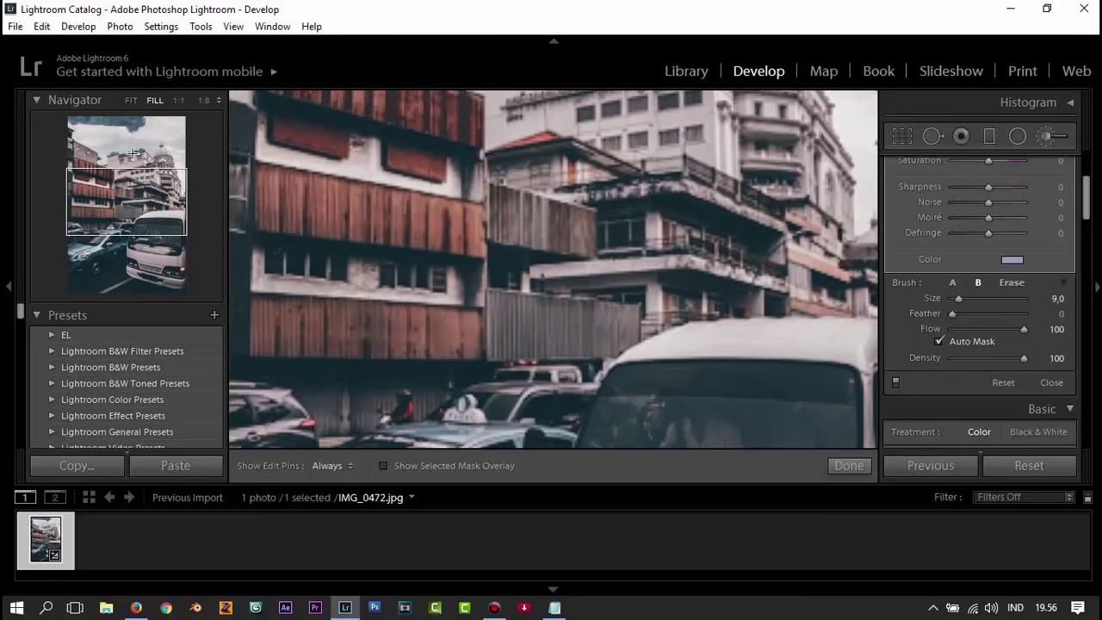
{"action": "left_click_drag", "start_coordinate": [125, 169], "coordinate": [125, 117]}
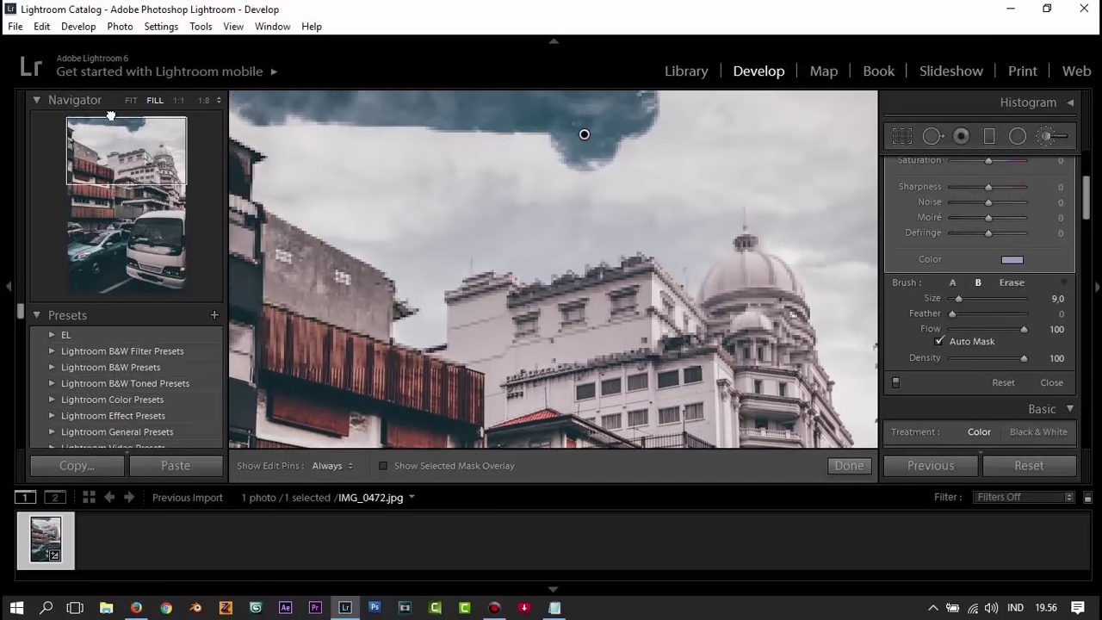
{"action": "key", "text": "h"}
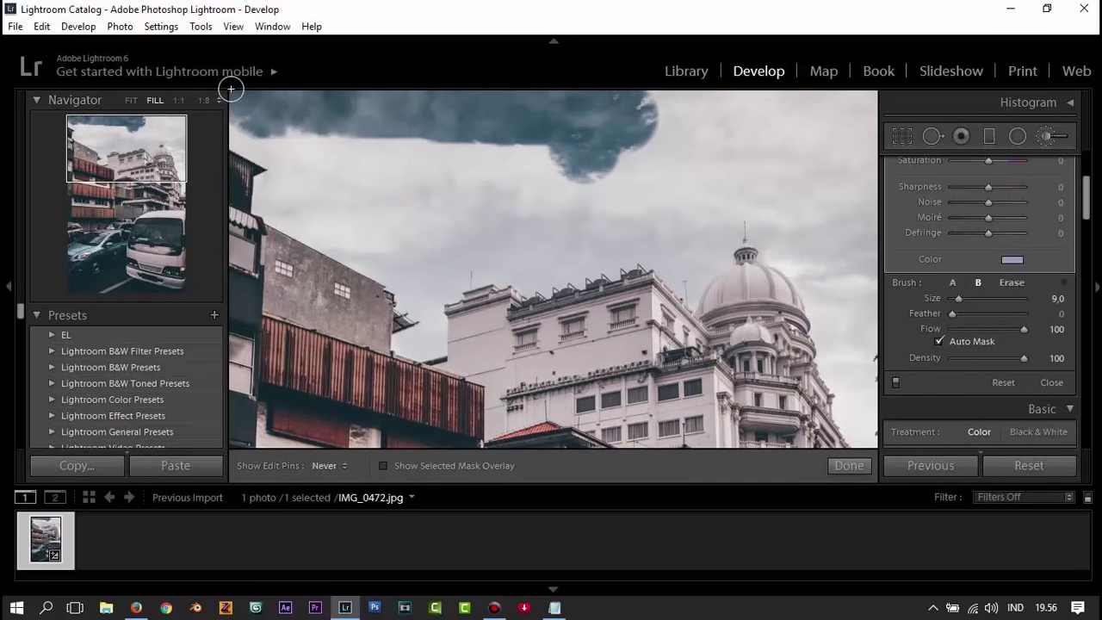
{"action": "key", "text": "h"}
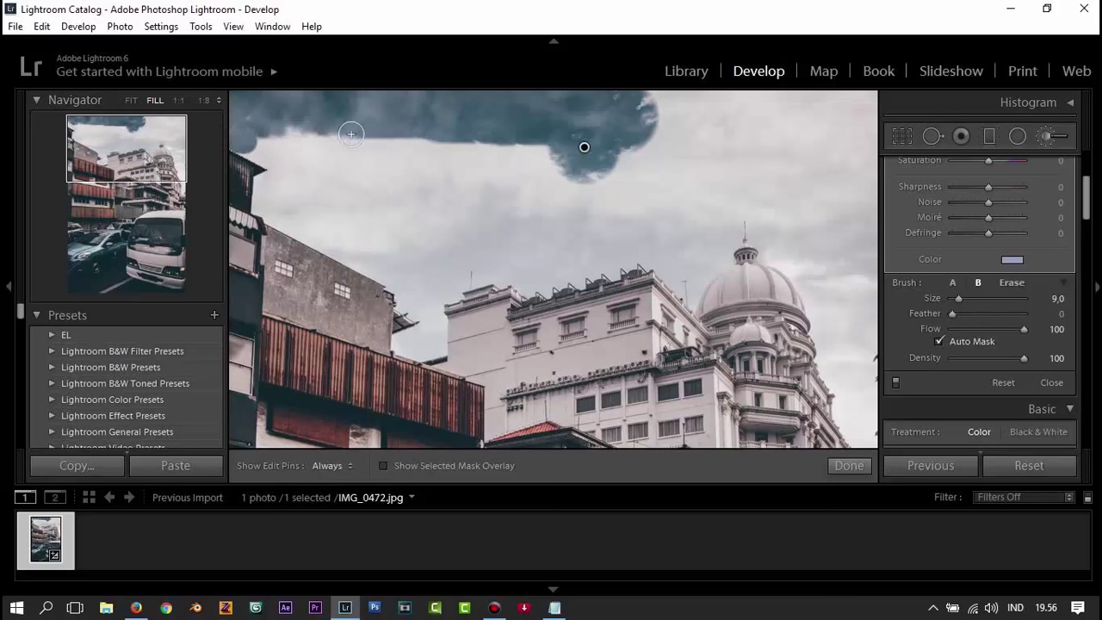
{"action": "scroll", "coordinate": [351, 131], "scroll_direction": "up", "scroll_amount": 2}
{"action": "scroll", "coordinate": [351, 133], "scroll_direction": "up", "scroll_amount": 2}
{"action": "scroll", "coordinate": [291, 135], "scroll_direction": "down", "scroll_amount": 1}
{"action": "key", "text": "h"}
{"action": "mouse_move", "coordinate": [258, 120]}
{"action": "left_mouse_down"}
{"action": "mouse_move", "coordinate": [246, 132]}
{"action": "mouse_move", "coordinate": [287, 168]}
{"action": "mouse_move", "coordinate": [270, 202]}
{"action": "mouse_move", "coordinate": [445, 280]}
{"action": "mouse_move", "coordinate": [517, 264]}
{"action": "mouse_move", "coordinate": [543, 275]}
{"action": "mouse_move", "coordinate": [594, 258]}
{"action": "mouse_move", "coordinate": [691, 287]}
{"action": "mouse_move", "coordinate": [720, 236]}
{"action": "mouse_move", "coordinate": [758, 226]}
{"action": "mouse_move", "coordinate": [789, 265]}
{"action": "mouse_move", "coordinate": [714, 197]}
{"action": "mouse_move", "coordinate": [510, 214]}
{"action": "mouse_move", "coordinate": [381, 135]}
{"action": "mouse_move", "coordinate": [758, 69]}
{"action": "mouse_move", "coordinate": [433, 216]}
{"action": "mouse_move", "coordinate": [359, 230]}
{"action": "left_mouse_up"}
- With the mask overlay shown, extend the painting to the upper-right sky and the gap between buildings
{"action": "scroll", "coordinate": [775, 248], "scroll_direction": "up", "scroll_amount": 2}
{"action": "key", "text": "h"}
{"action": "scroll", "coordinate": [433, 216], "scroll_direction": "down", "scroll_amount": 3}
{"action": "key", "text": "o"}
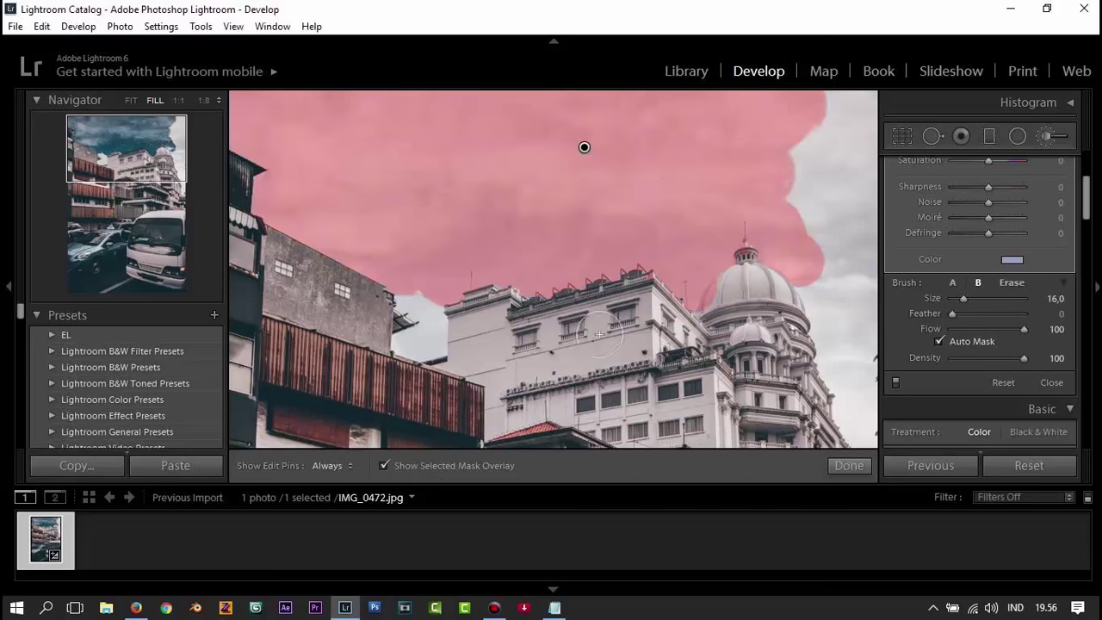
{"action": "mouse_move", "coordinate": [583, 148]}
{"action": "left_mouse_down"}
{"action": "mouse_move", "coordinate": [828, 93]}
{"action": "mouse_move", "coordinate": [822, 284]}
{"action": "mouse_move", "coordinate": [839, 388]}
{"action": "mouse_move", "coordinate": [865, 283]}
{"action": "left_mouse_up"}
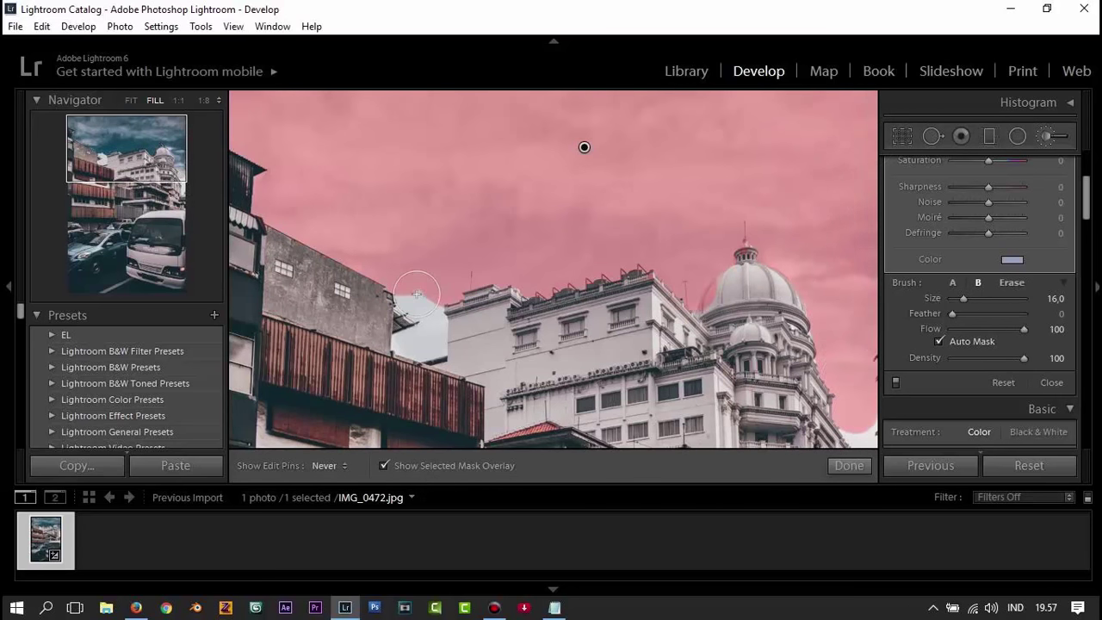
{"action": "mouse_move", "coordinate": [418, 289]}
{"action": "left_mouse_down"}
{"action": "mouse_move", "coordinate": [424, 345]}
{"action": "mouse_move", "coordinate": [405, 343]}
{"action": "left_mouse_up"}
{"action": "scroll", "coordinate": [583, 147], "scroll_direction": "down", "scroll_amount": 2}
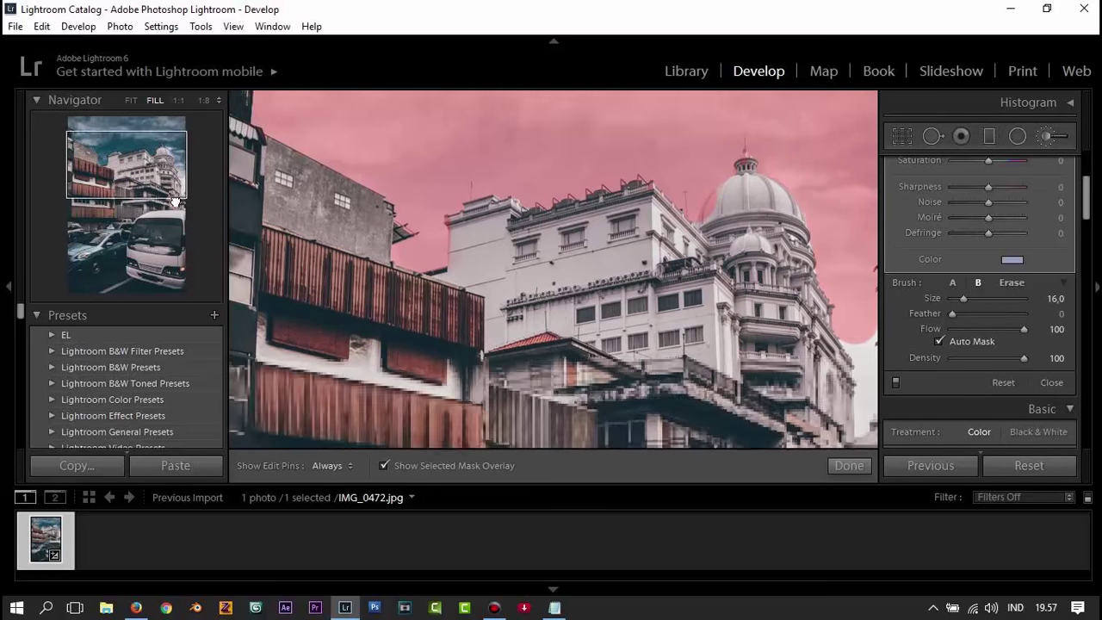
{"action": "scroll", "coordinate": [583, 147], "scroll_direction": "down", "scroll_amount": 2}
{"action": "key", "text": "h"}
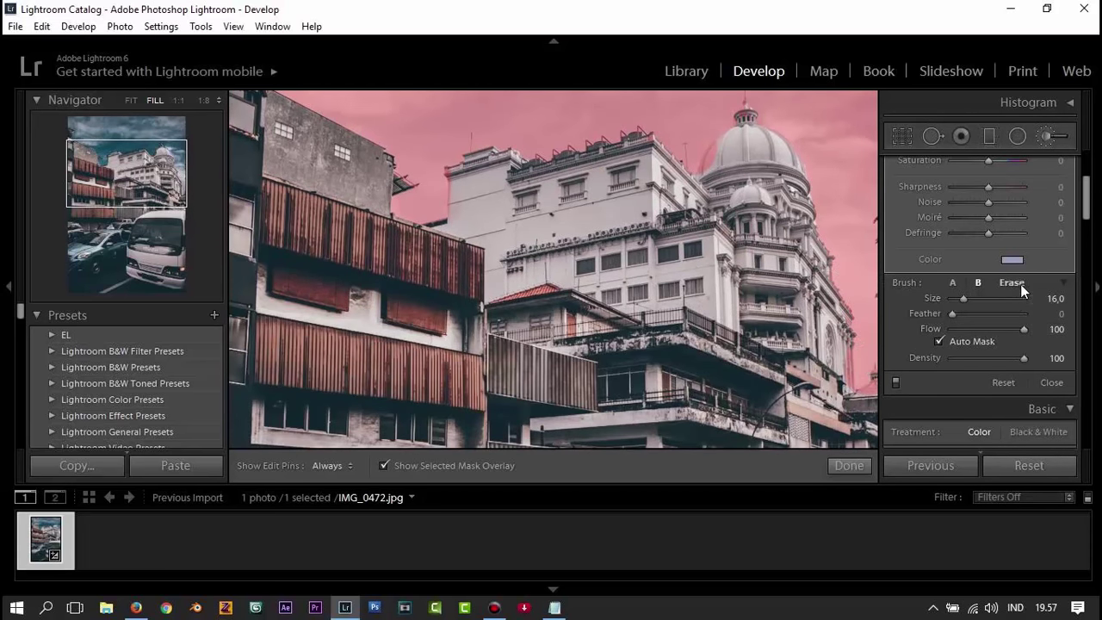
{"action": "left_click", "coordinate": [1012, 282]}
- At 1:1 zoom, erase the sky mask spilling onto the dome and column edge
{"action": "left_click", "coordinate": [179, 100]}
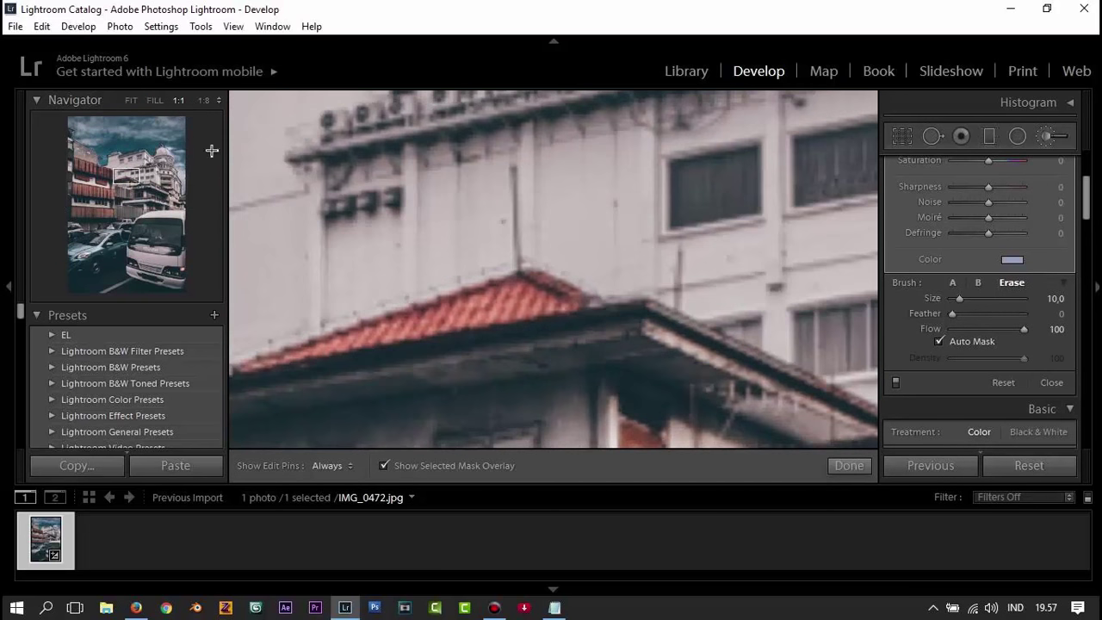
{"action": "left_click_drag", "start_coordinate": [118, 181], "coordinate": [180, 197]}
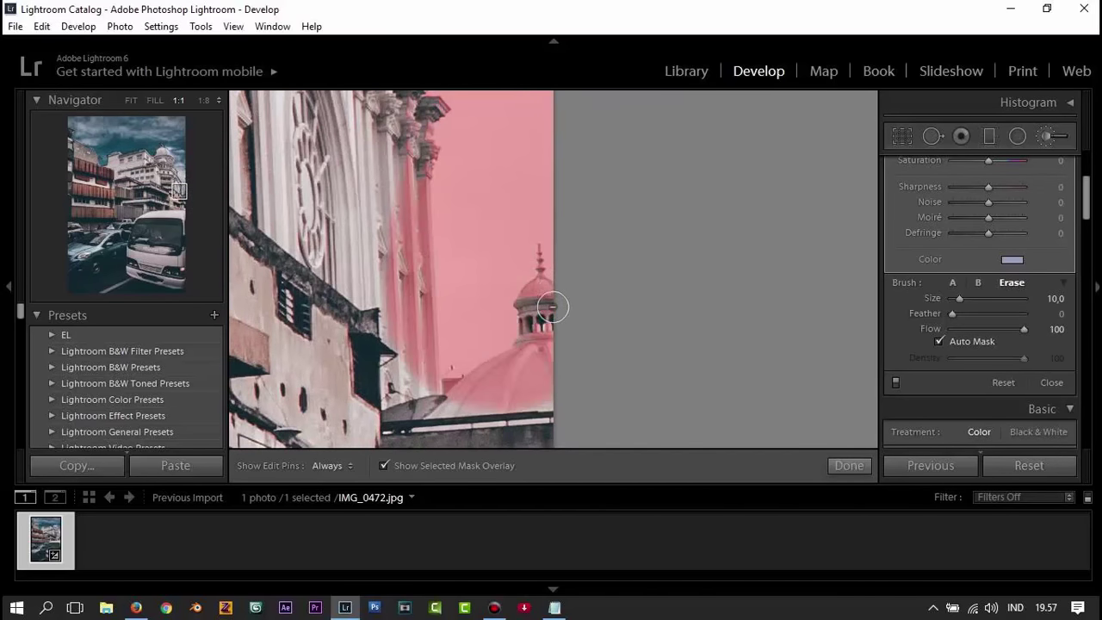
{"action": "scroll", "coordinate": [564, 344], "scroll_direction": "up", "scroll_amount": 2}
{"action": "key", "text": "h"}
{"action": "mouse_move", "coordinate": [564, 344]}
{"action": "left_mouse_down"}
{"action": "mouse_move", "coordinate": [496, 391]}
{"action": "mouse_move", "coordinate": [539, 329]}
{"action": "mouse_move", "coordinate": [541, 353]}
{"action": "left_mouse_up"}
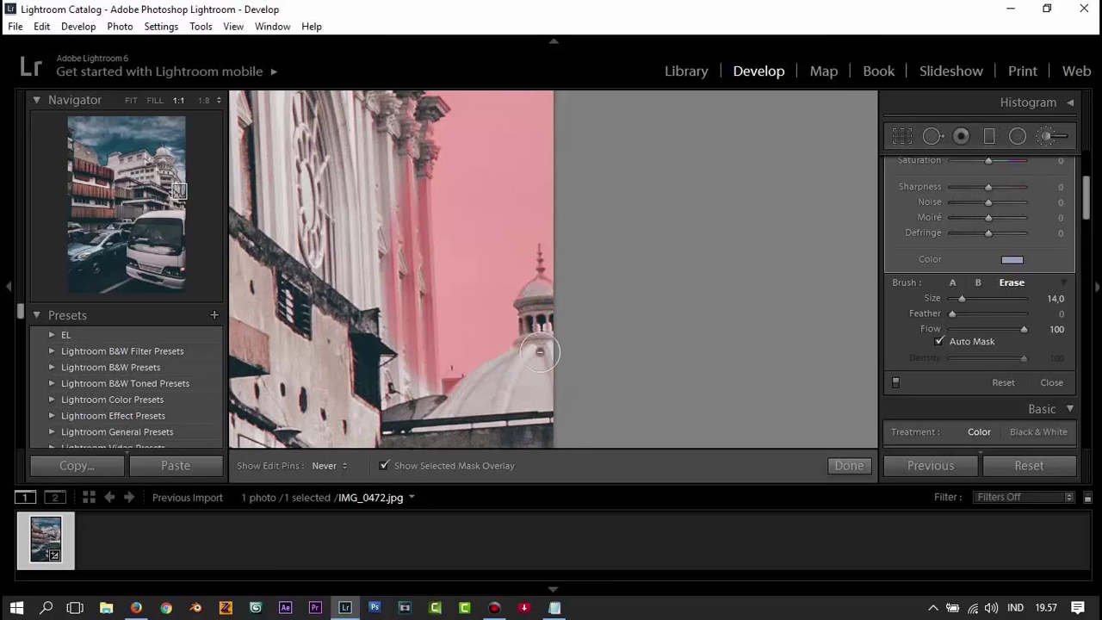
{"action": "key", "text": "bracketleft"}
{"action": "key", "text": "bracketleft"}
{"action": "left_click_drag", "start_coordinate": [414, 396], "coordinate": [407, 201]}
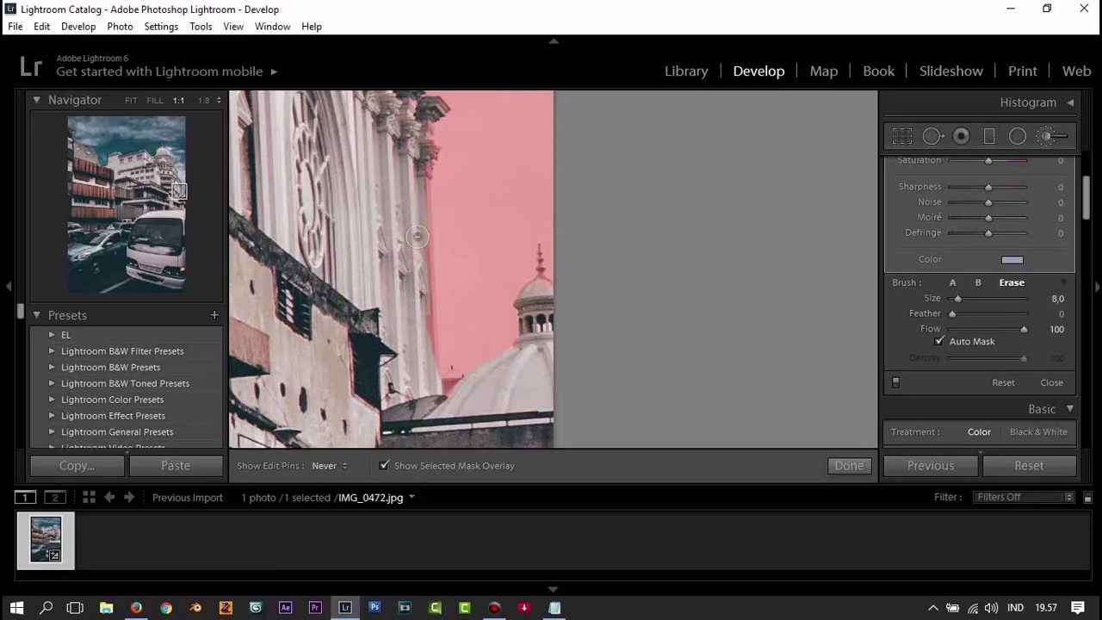
{"action": "mouse_move", "coordinate": [408, 201]}
{"action": "left_mouse_down"}
{"action": "mouse_move", "coordinate": [431, 411]}
{"action": "mouse_move", "coordinate": [453, 381]}
{"action": "left_mouse_up"}
- Toggle back to erase mode and resize the eraser for fine edge work near the dome
{"action": "key", "text": "h"}
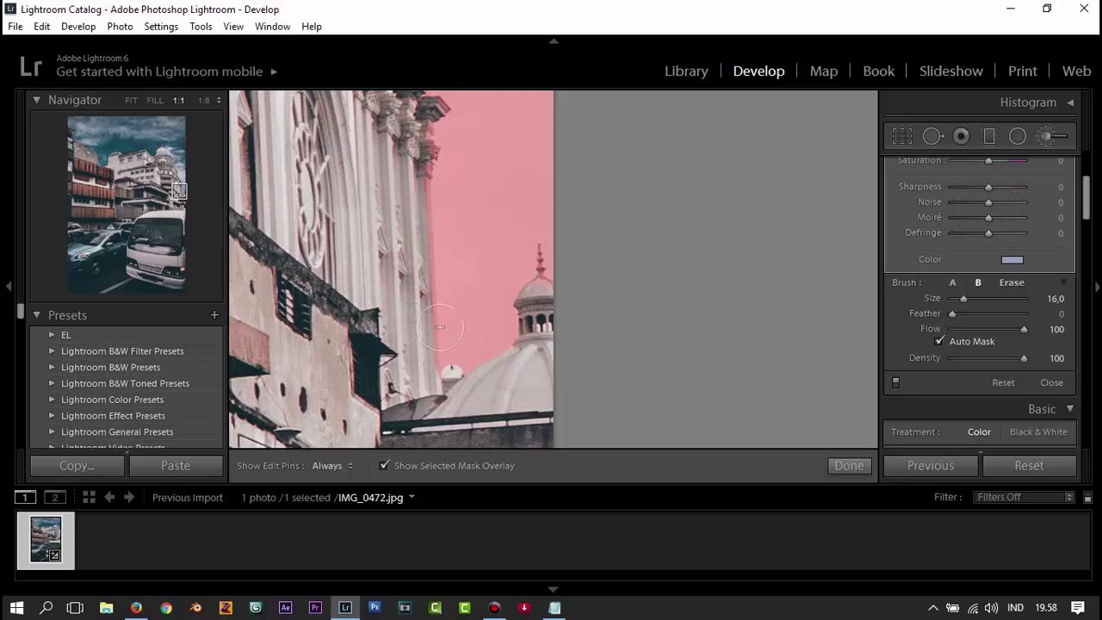
{"action": "key", "text": "alt"}
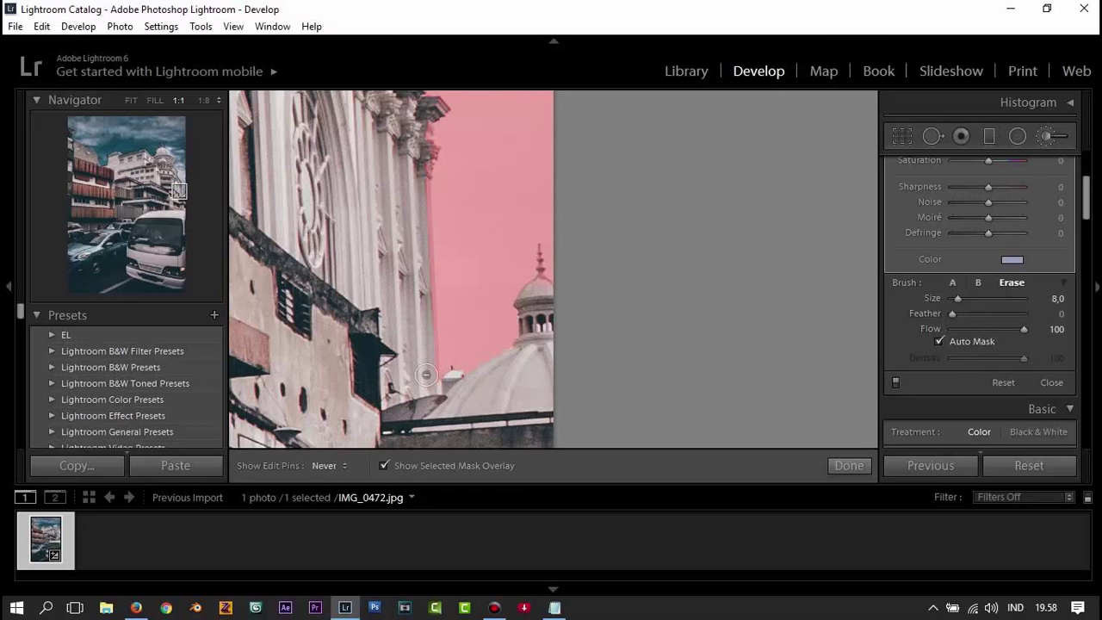
{"action": "key", "text": "h"}
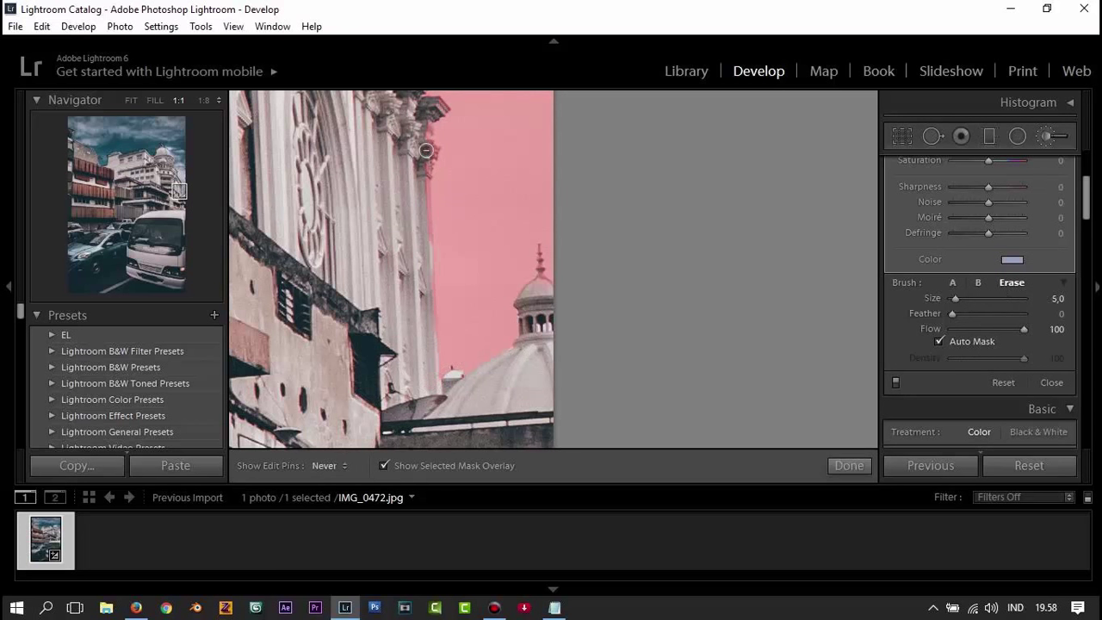
{"action": "key", "text": "h"}
{"action": "key", "text": "bracketleft"}
{"action": "key", "text": "bracketleft"}
{"action": "key", "text": "bracketleft"}
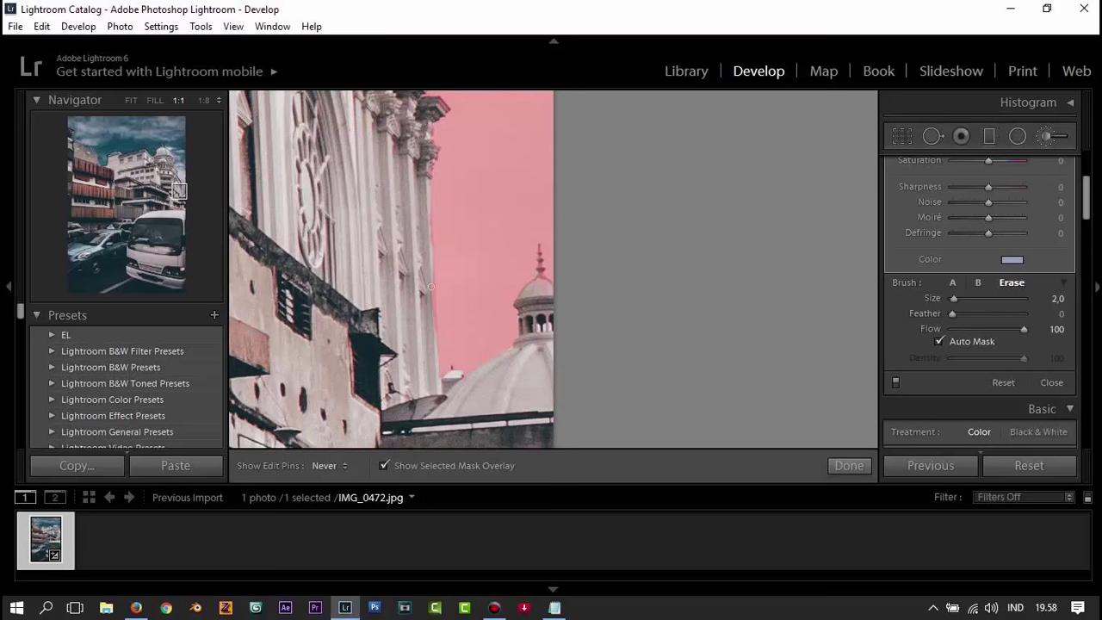
{"action": "key", "text": "h"}
{"action": "key", "text": "bracketright"}
{"action": "key", "text": "bracketright"}
{"action": "key", "text": "bracketright"}
{"action": "left_click", "coordinate": [173, 156]}
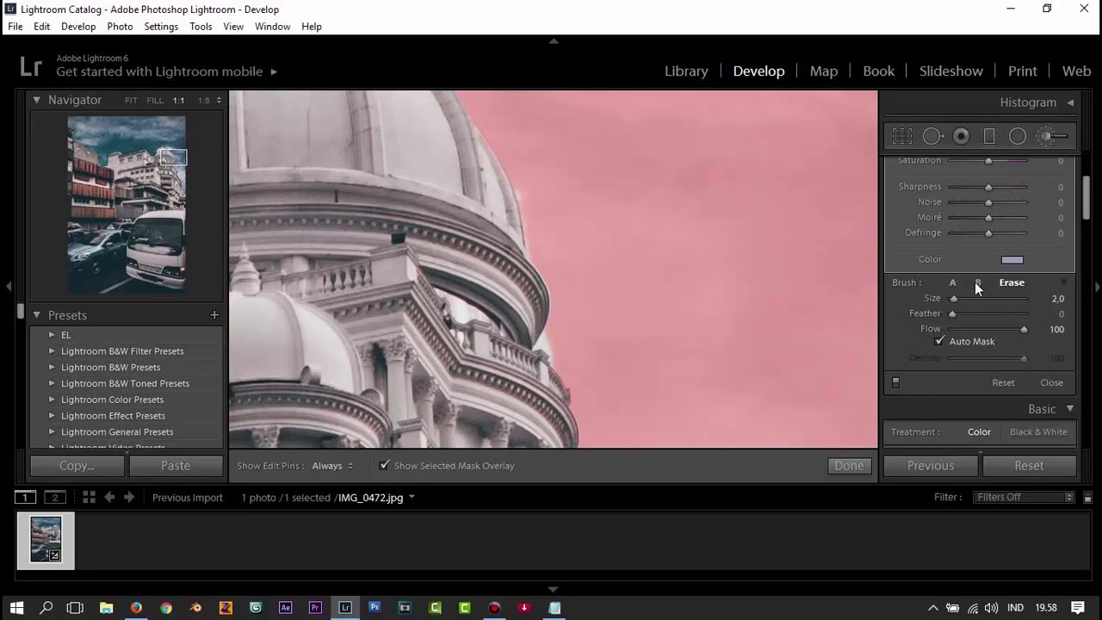
- Switch the Adjustment Brush back to Erase mode and bring the dome top into view
{"action": "left_click", "coordinate": [978, 283]}
{"action": "key", "text": "h"}
{"action": "key", "text": "h"}
{"action": "key", "text": "h"}
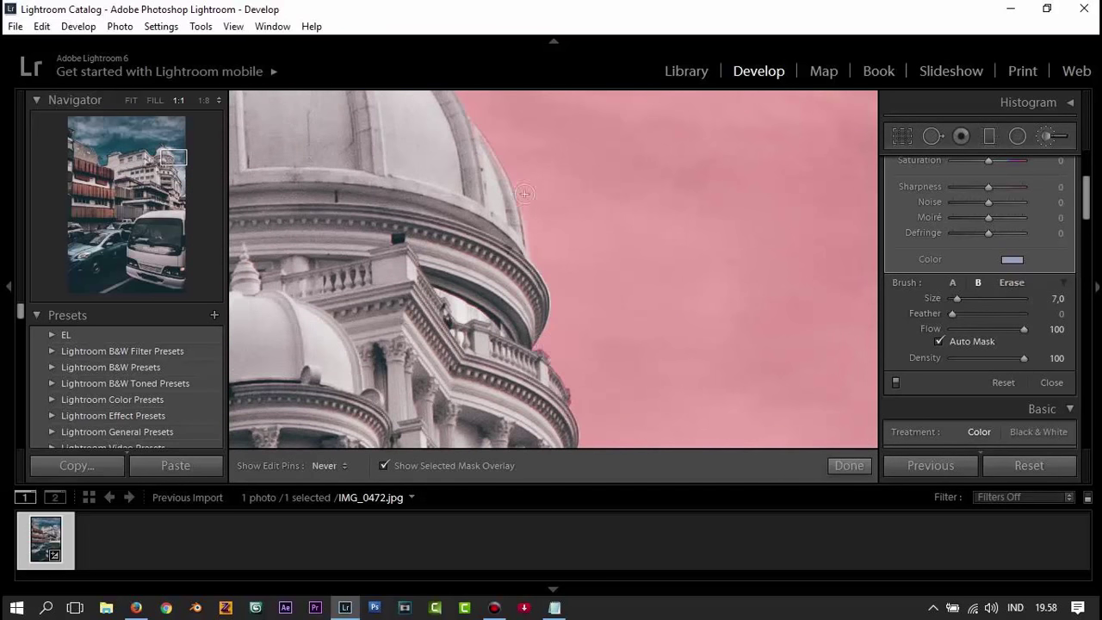
{"action": "key", "text": "h"}
{"action": "left_click", "coordinate": [1012, 282]}
{"action": "left_click", "coordinate": [164, 150]}
{"action": "key", "text": "h"}
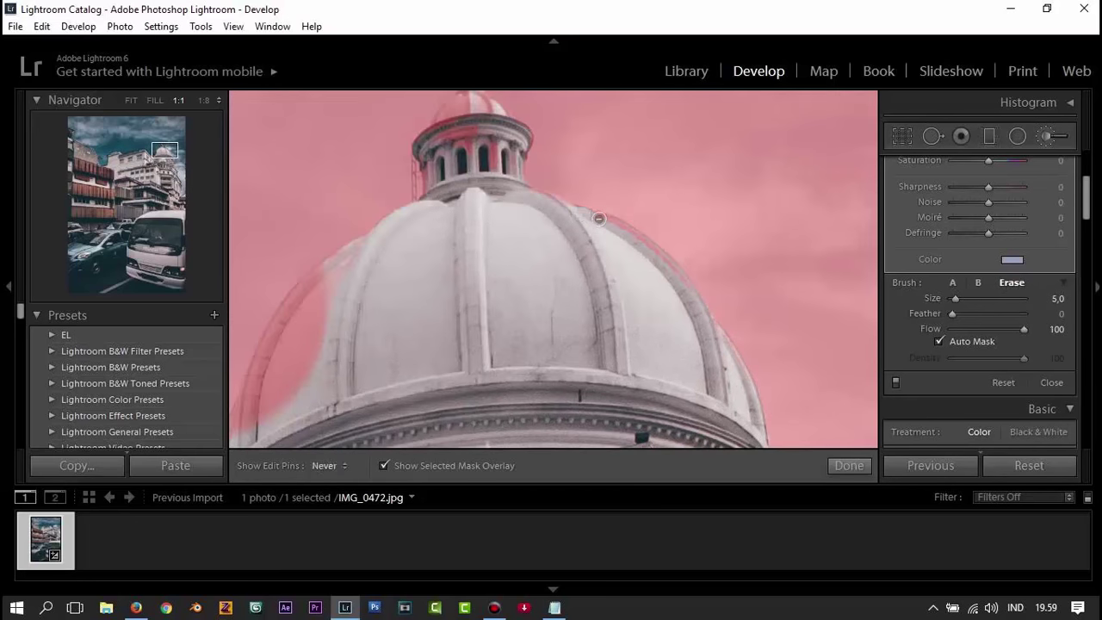
- Erase the sky-mask spill from the left side of the dome's cupola
{"action": "left_click", "coordinate": [161, 142]}
{"action": "key", "text": "bracketright"}
{"action": "key", "text": "bracketright"}
{"action": "key", "text": "bracketright"}
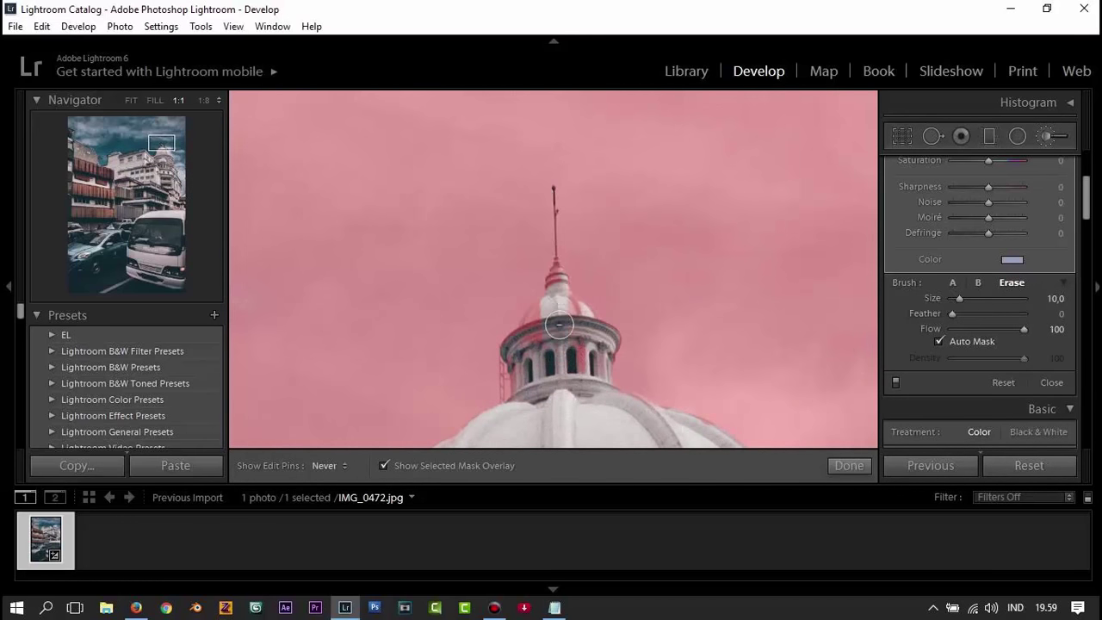
{"action": "left_click_drag", "start_coordinate": [538, 348], "coordinate": [521, 379]}
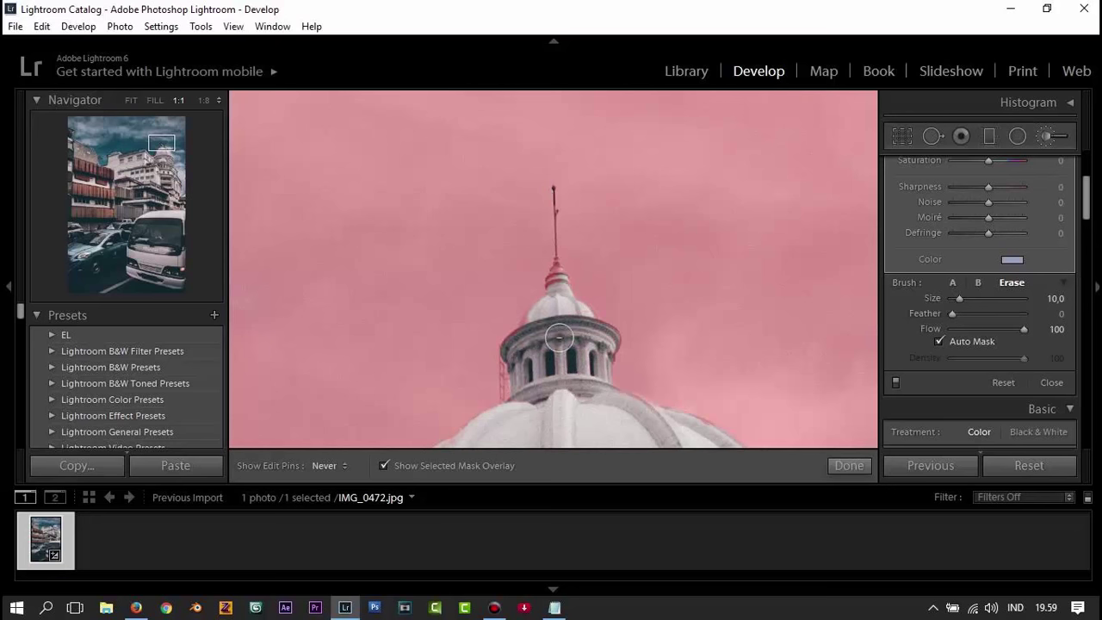
{"action": "key", "text": "bracketleft"}
{"action": "key", "text": "bracketleft"}
{"action": "key", "text": "bracketleft"}
{"action": "key", "text": "h"}
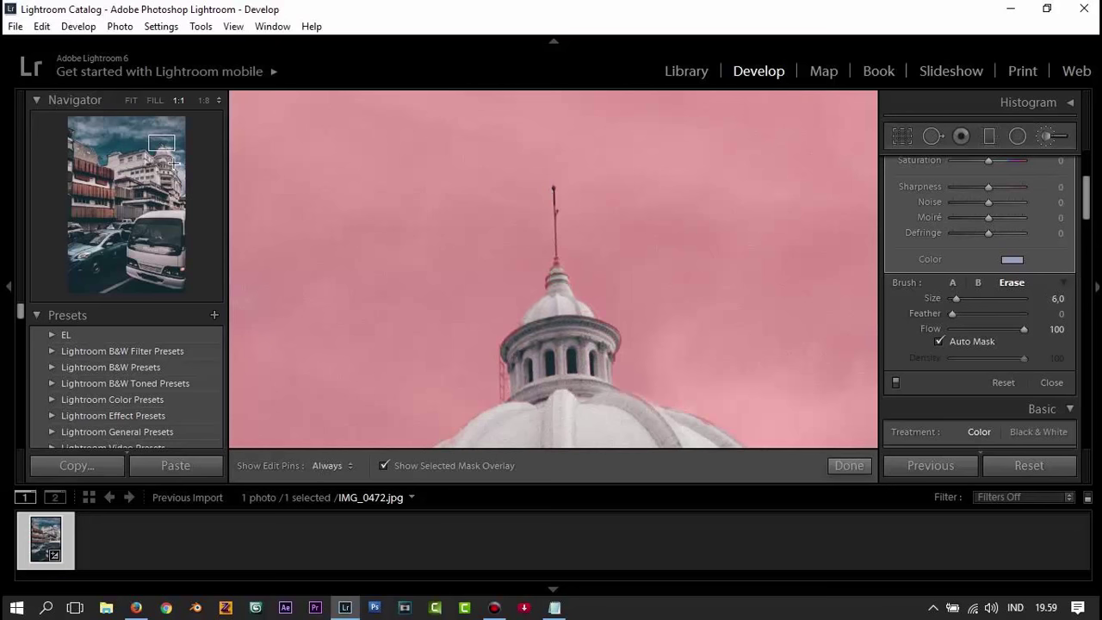
- Erase mask spill along the dome's edge and the adjacent building roofline
{"action": "left_click", "coordinate": [165, 156]}
{"action": "left_click_drag", "start_coordinate": [164, 156], "coordinate": [159, 156]}
{"action": "key", "text": "h"}
{"action": "key", "text": "bracketright"}
{"action": "key", "text": "bracketright"}
{"action": "key", "text": "bracketright"}
{"action": "left_click_drag", "start_coordinate": [594, 404], "coordinate": [646, 352]}
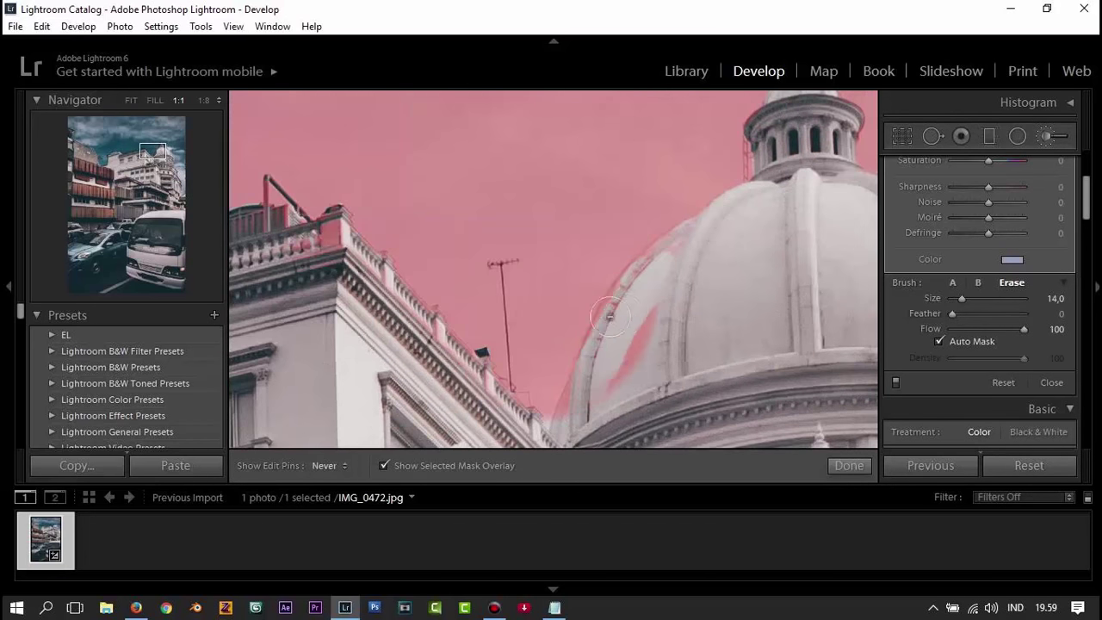
{"action": "key", "text": "h"}
{"action": "key", "text": "bracketleft"}
{"action": "key", "text": "bracketleft"}
{"action": "key", "text": "bracketleft"}
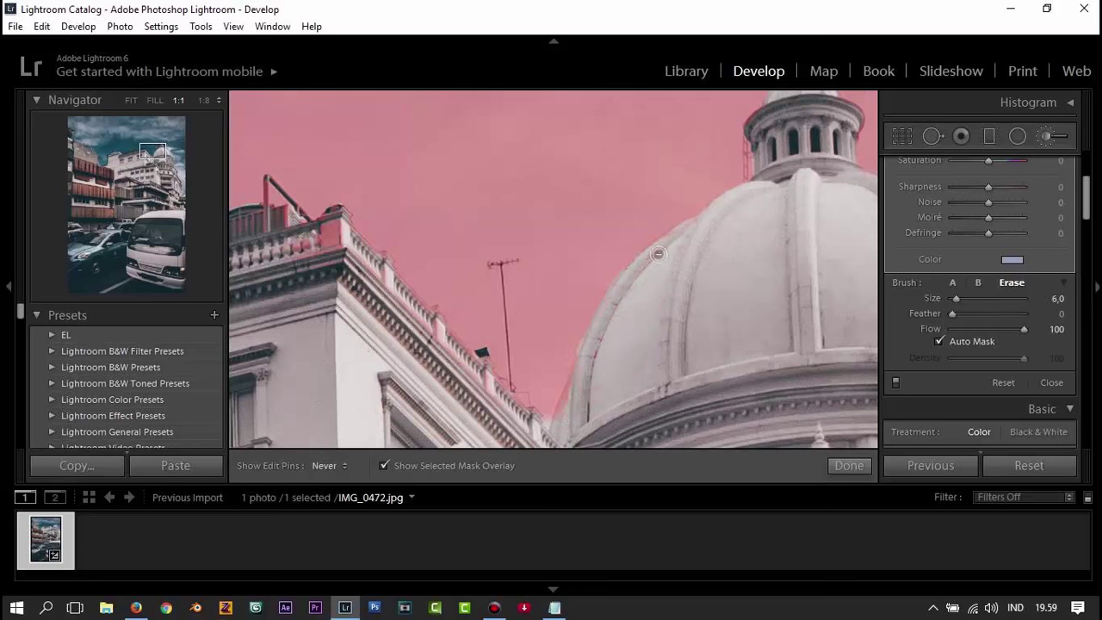
{"action": "key", "text": "h"}
{"action": "left_click_drag", "start_coordinate": [327, 228], "coordinate": [505, 404]}
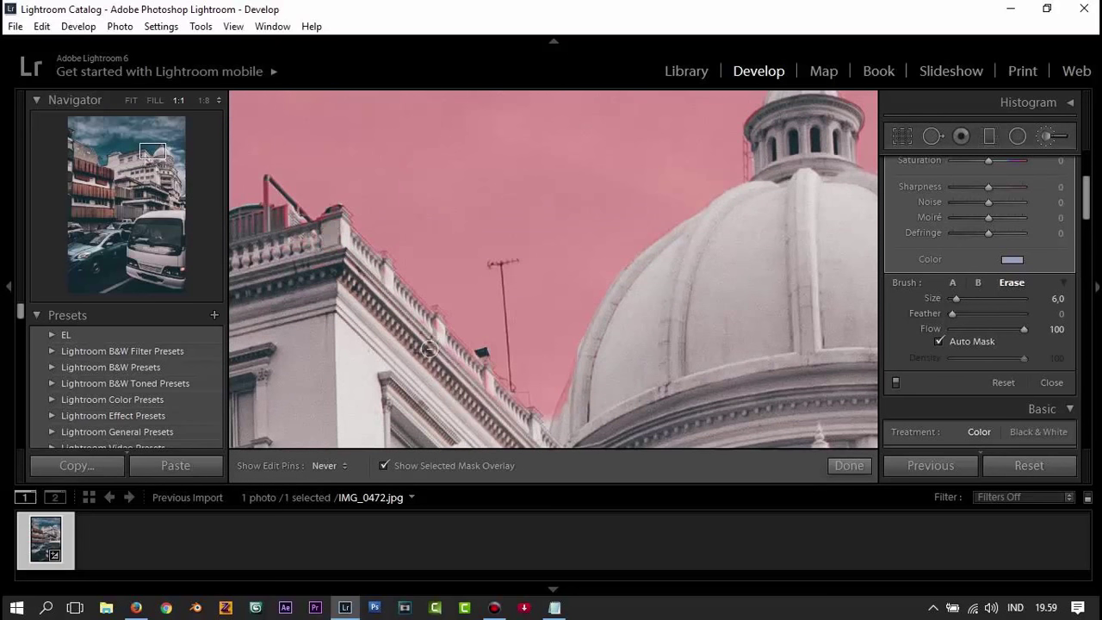
- Trim the mask from the white wall edge beside the awning, leaving the eraser at size 8,0
{"action": "left_click_drag", "start_coordinate": [235, 195], "coordinate": [587, 237]}
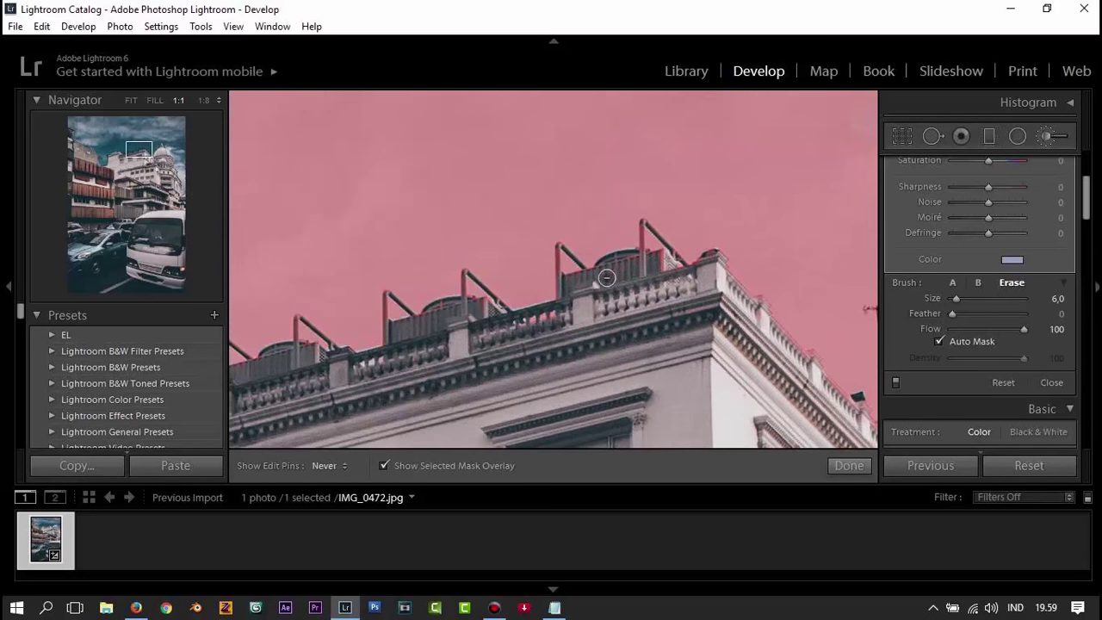
{"action": "left_click_drag", "start_coordinate": [456, 313], "coordinate": [715, 269]}
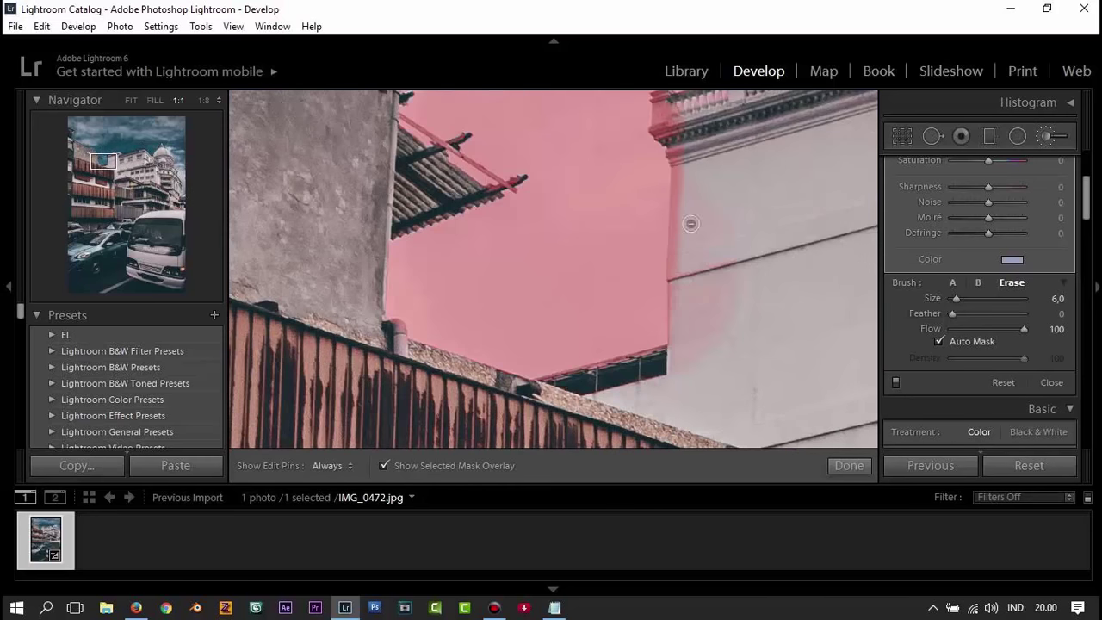
{"action": "key", "text": "bracketright"}
{"action": "left_click_drag", "start_coordinate": [738, 312], "coordinate": [681, 163]}
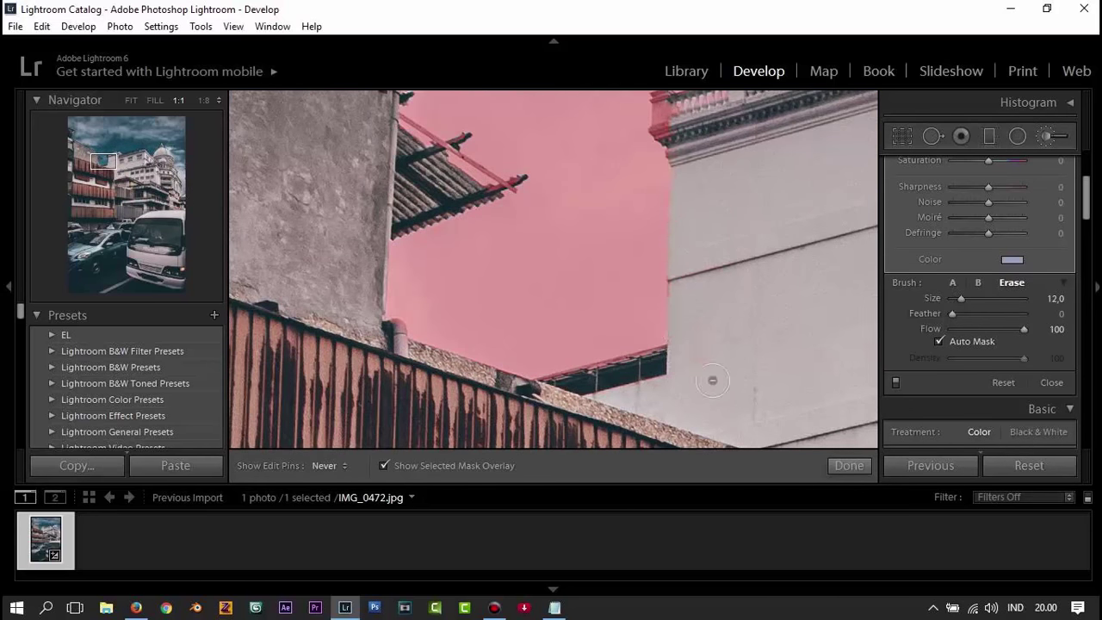
{"action": "key", "text": "h"}
{"action": "left_click", "coordinate": [99, 158]}
{"action": "key", "text": "bracketleft"}
{"action": "key", "text": "bracketleft"}
{"action": "key", "text": "h"}
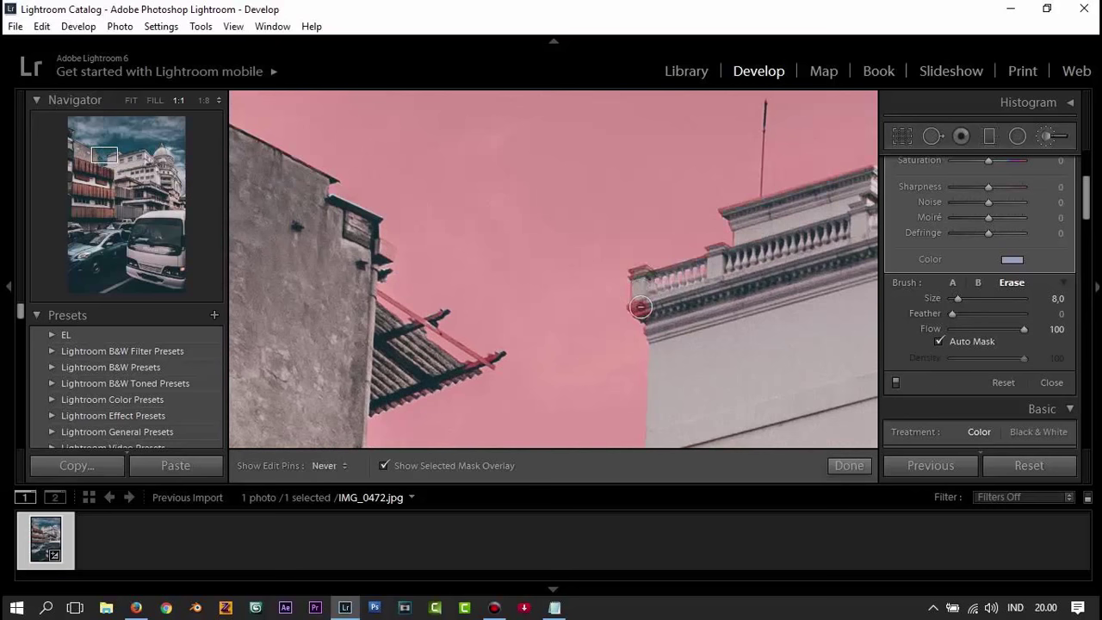
{"action": "key", "text": "h"}
{"action": "left_click_drag", "start_coordinate": [646, 306], "coordinate": [555, 277]}
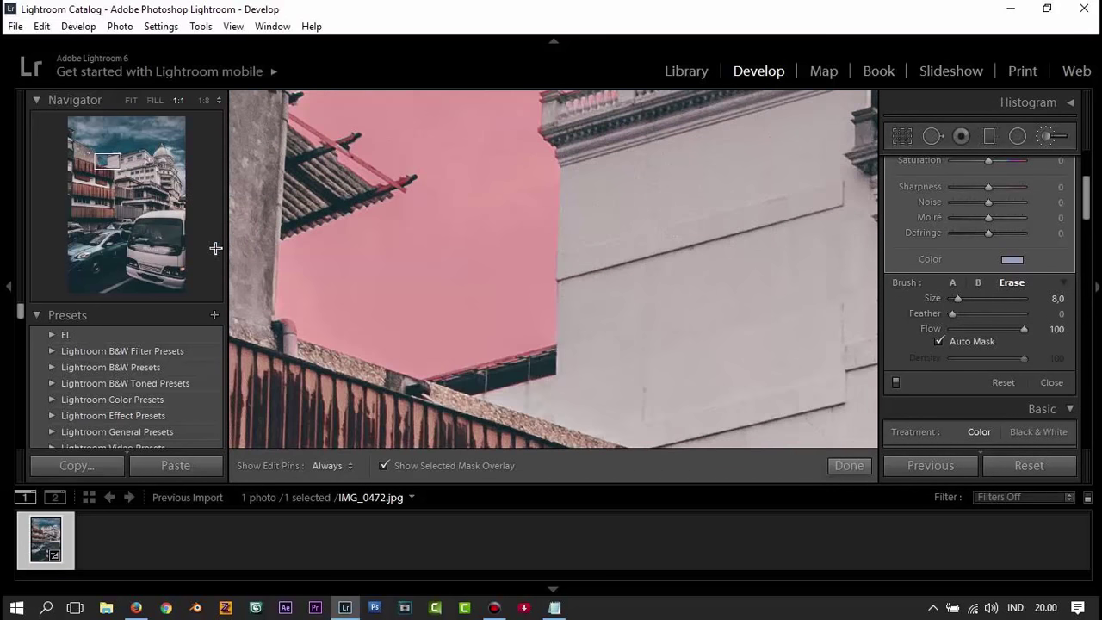
{"action": "left_click", "coordinate": [97, 153]}
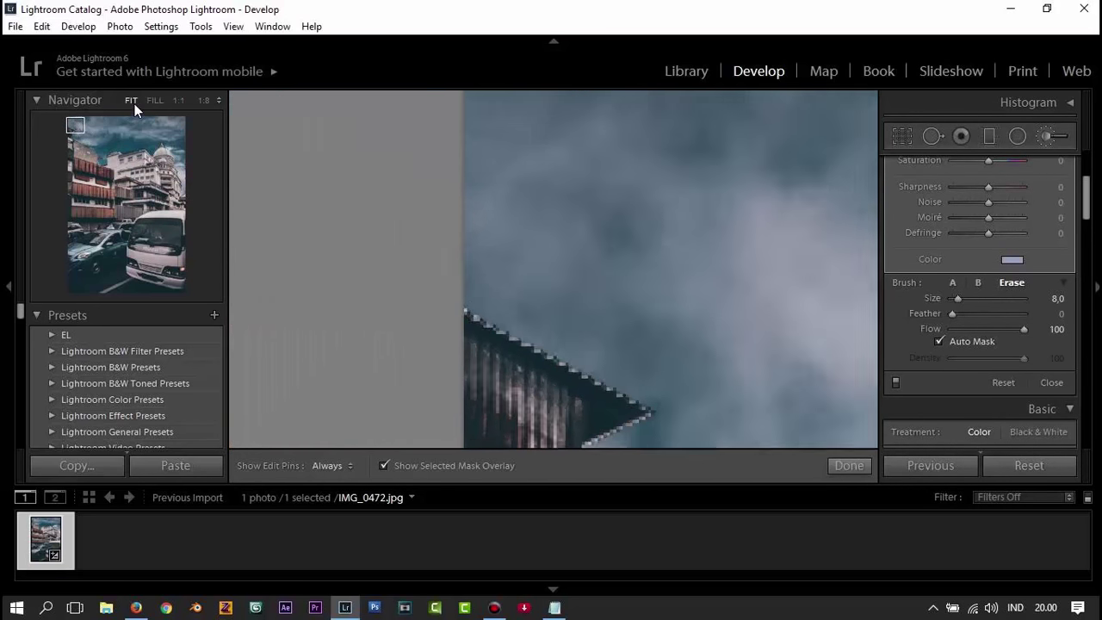
- Fit the whole photo in view, hide the mask overlay, and commit the darkened sky edit
{"action": "left_click", "coordinate": [132, 102]}
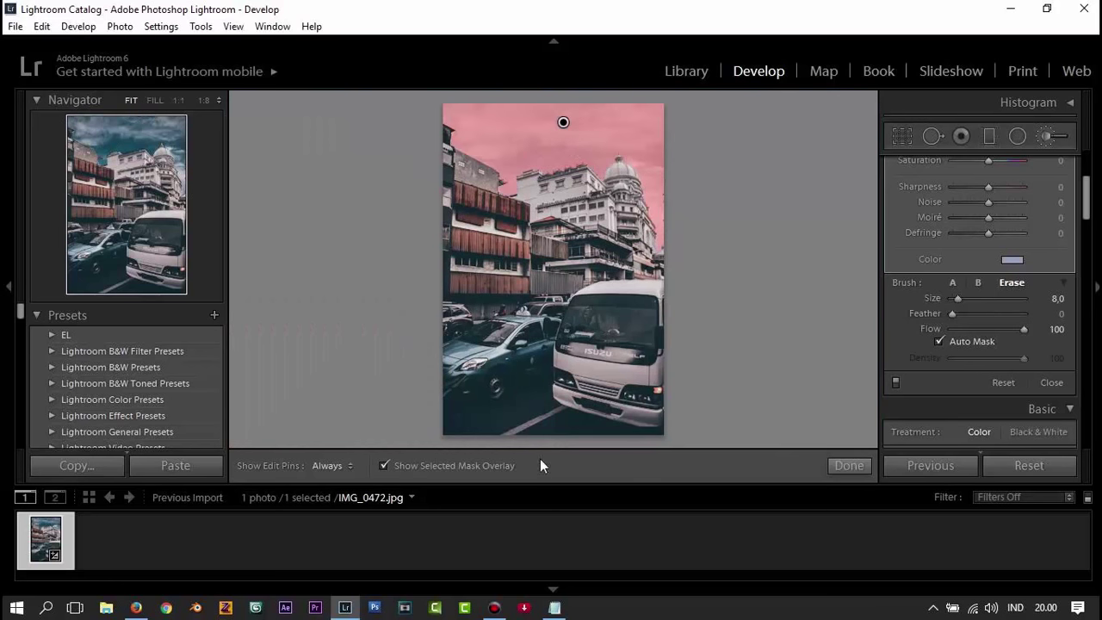
{"action": "left_click", "coordinate": [492, 465]}
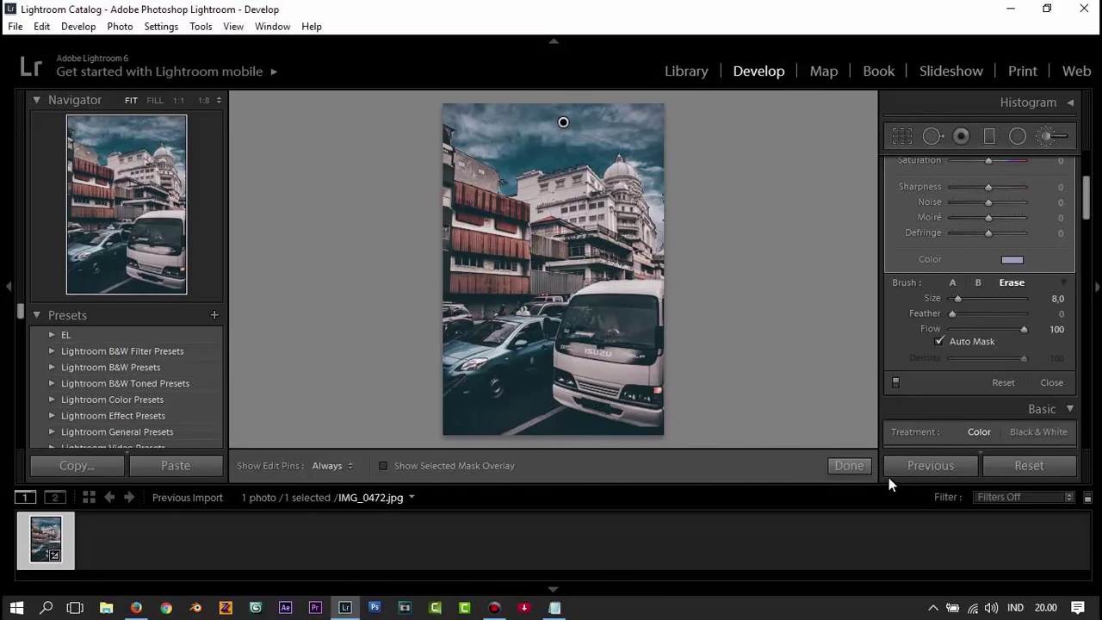
{"action": "left_click", "coordinate": [843, 467]}
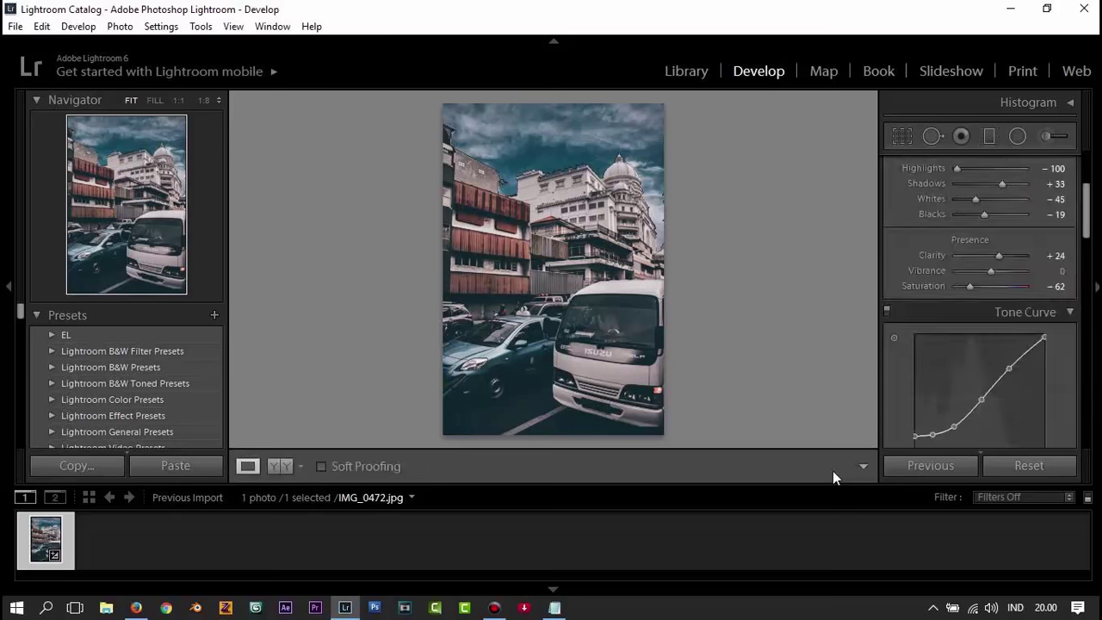
- Compare original and graded photo in a Before/After Left/Right Split, then return to Loupe view
{"action": "left_click", "coordinate": [299, 467]}
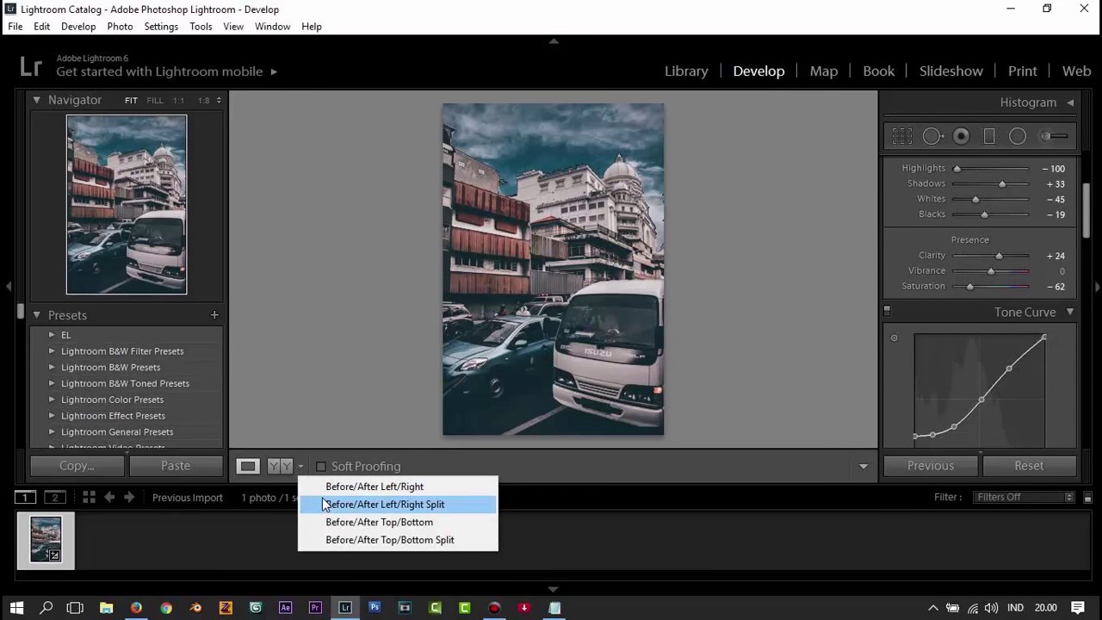
{"action": "left_click", "coordinate": [344, 504]}
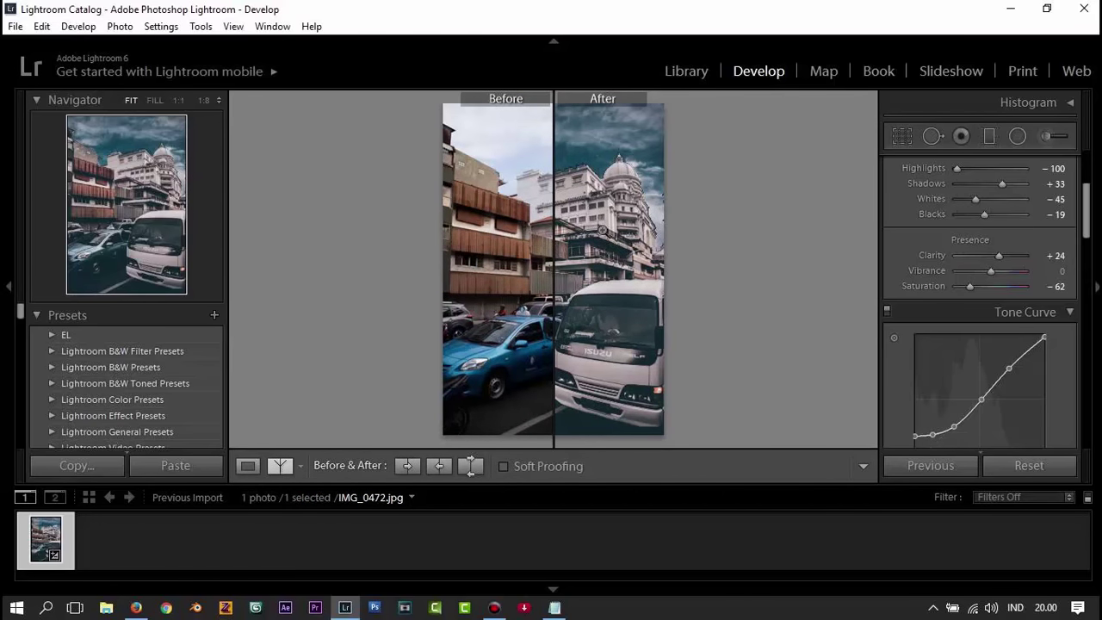
{"action": "left_click", "coordinate": [248, 469]}
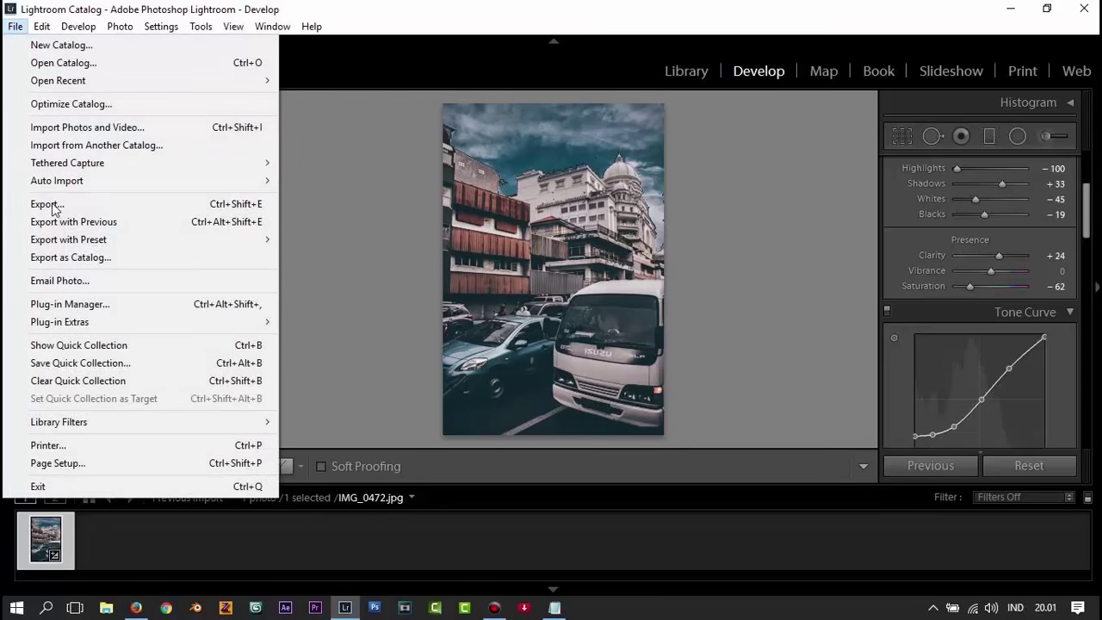
- Export IMG_0472.jpg to the hard drive using Use Unique Names, then minimize Lightroom
{"action": "left_click", "coordinate": [54, 207]}
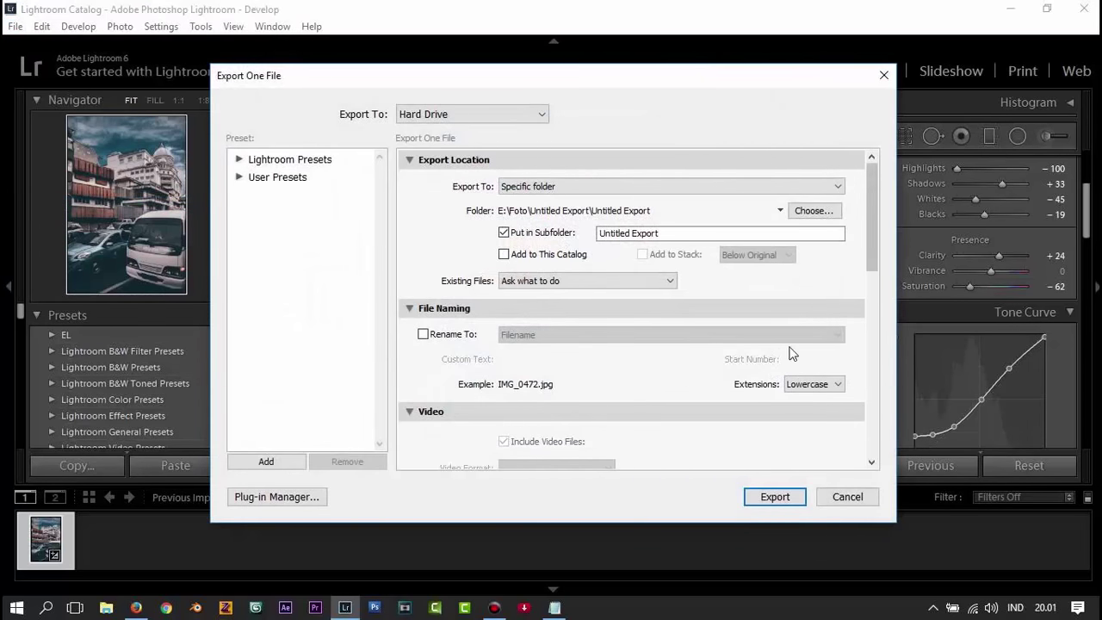
{"action": "left_click", "coordinate": [773, 499]}
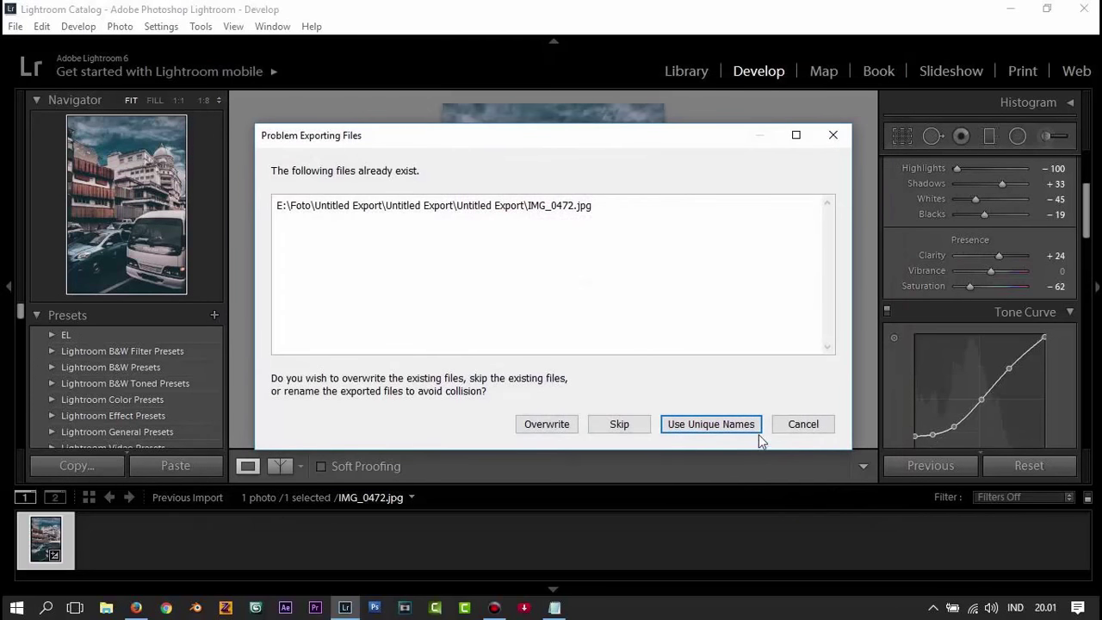
{"action": "left_click", "coordinate": [745, 422]}
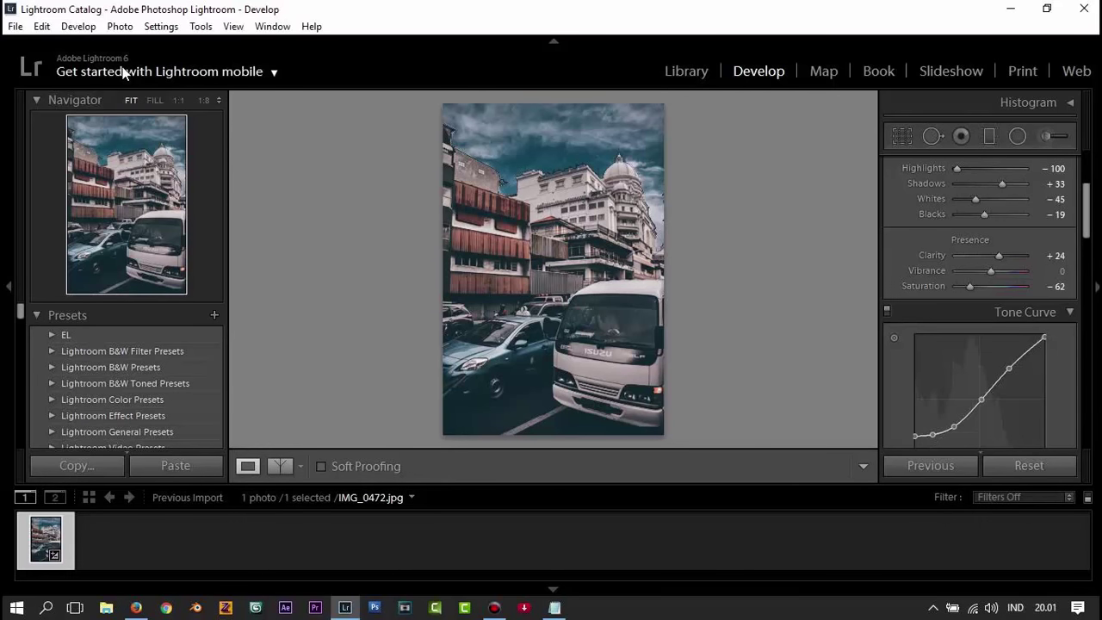
{"action": "left_click", "coordinate": [1011, 10]}
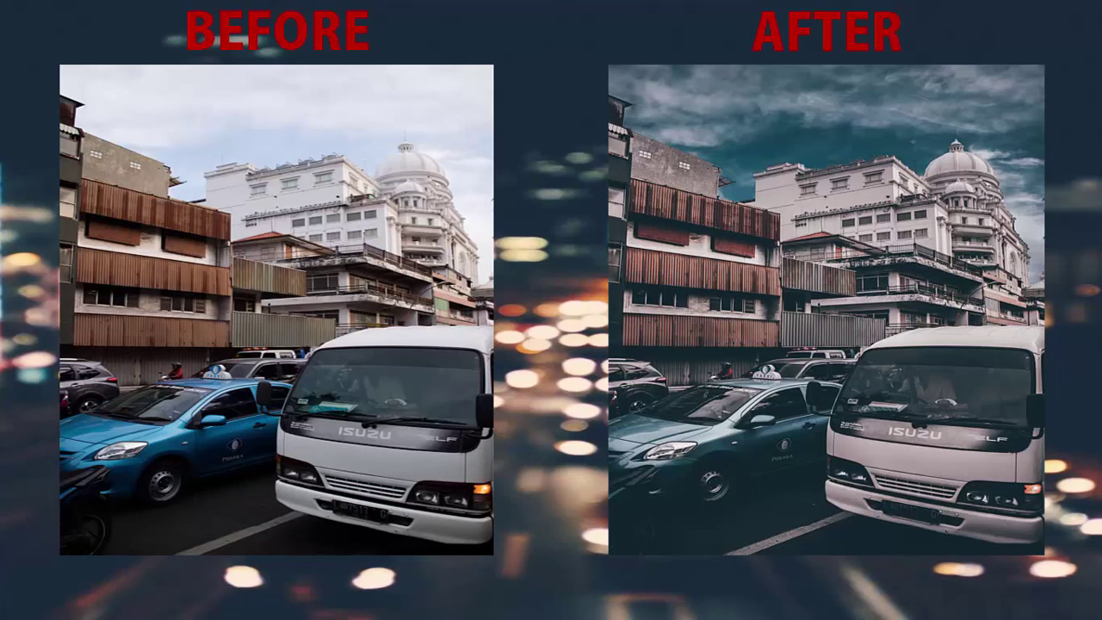